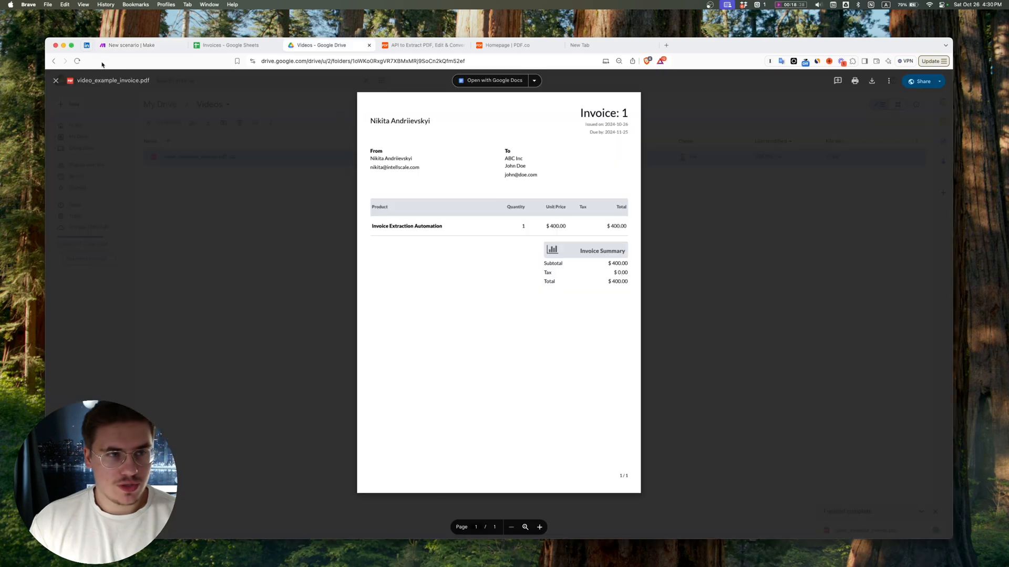
# Step: Switch from the invoice preview to the Make scenario and add a Google Drive Watch Files in a Folder trigger
pyautogui.click(56, 80)
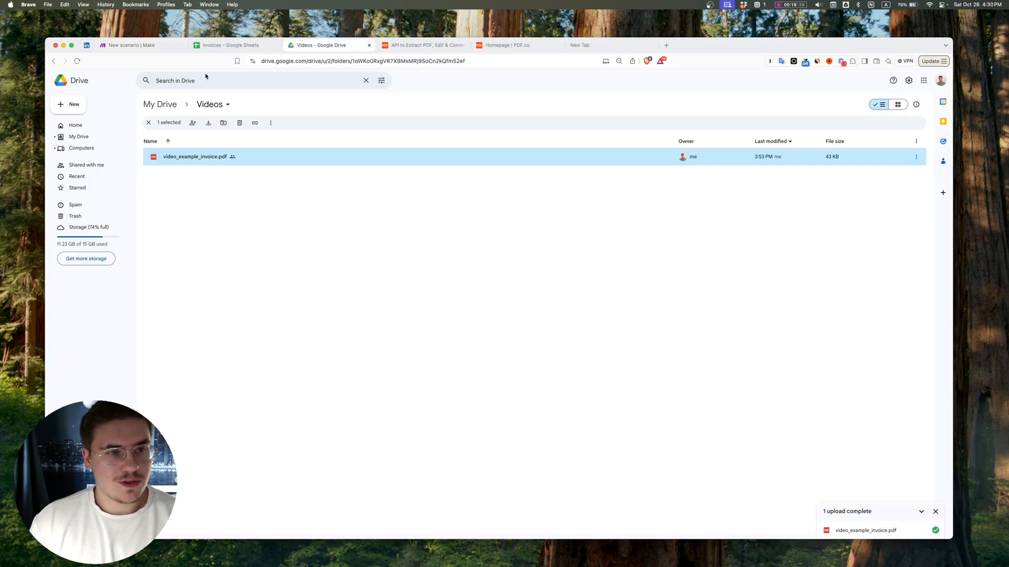
pyautogui.click(381, 195)
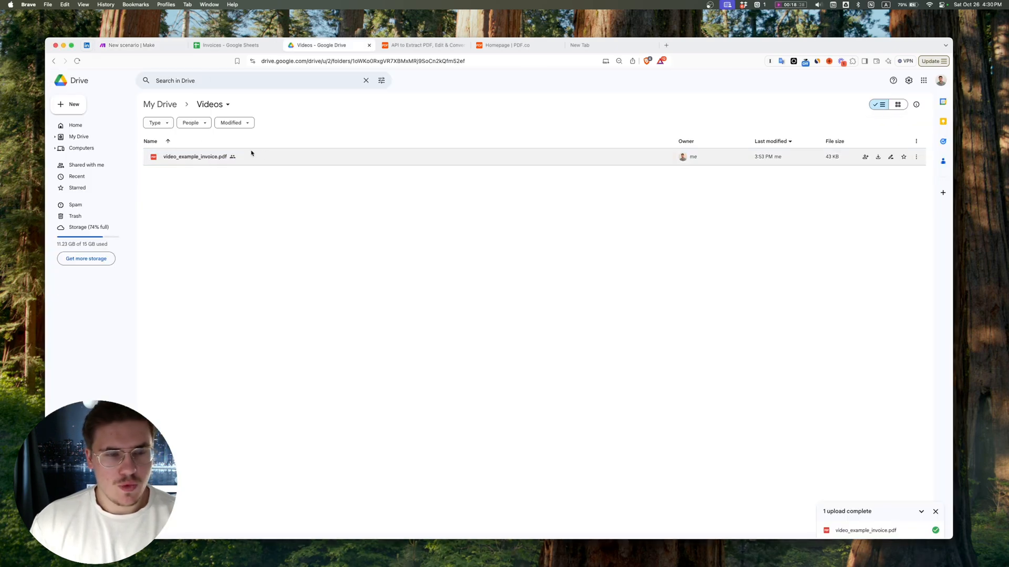
pyautogui.click(128, 45)
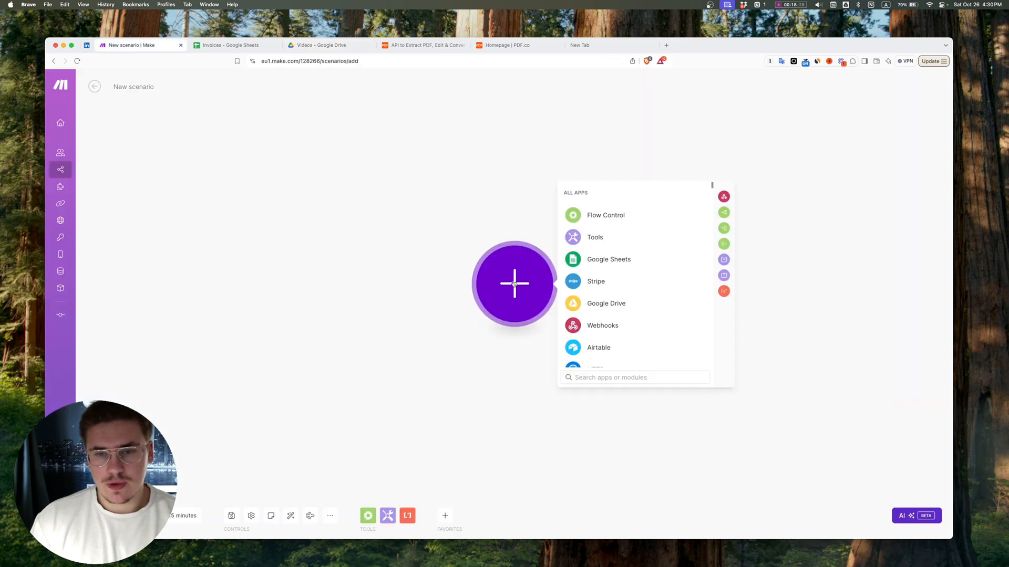
pyautogui.click(607, 304)
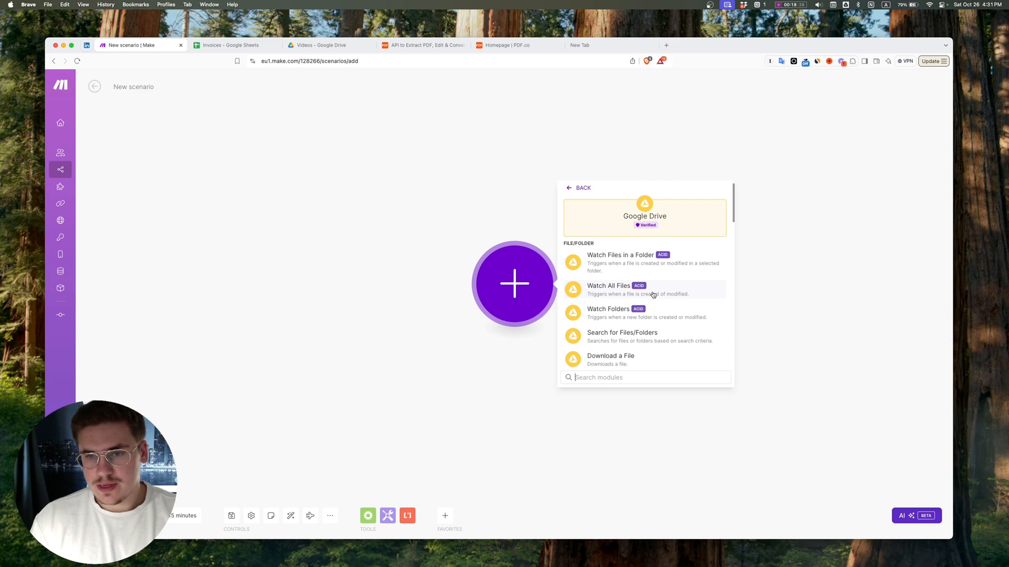
pyautogui.click(646, 261)
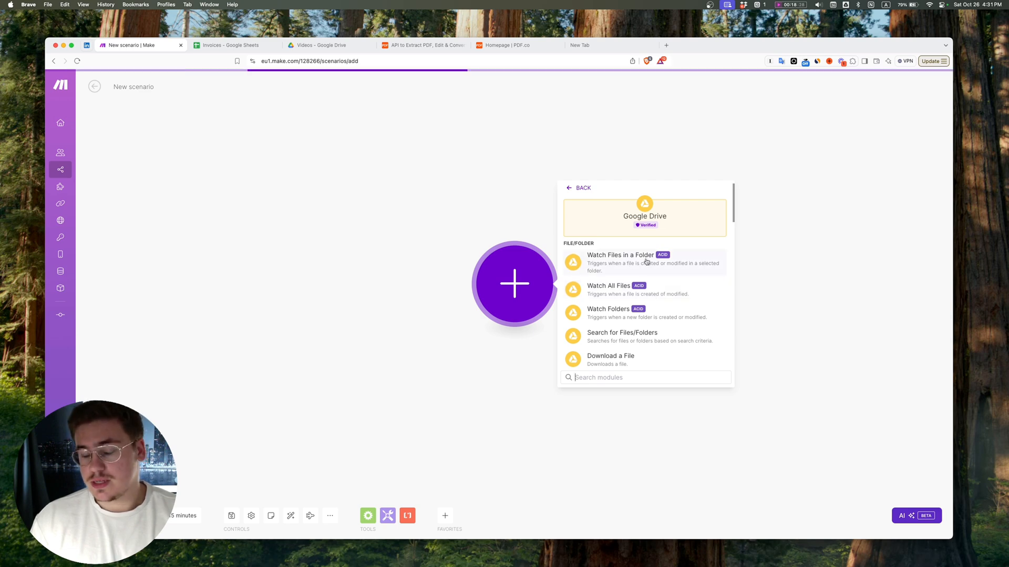
# Step: Configure the trigger to watch the Videos folder with a limit of 20 results per cycle
pyautogui.click(609, 307)
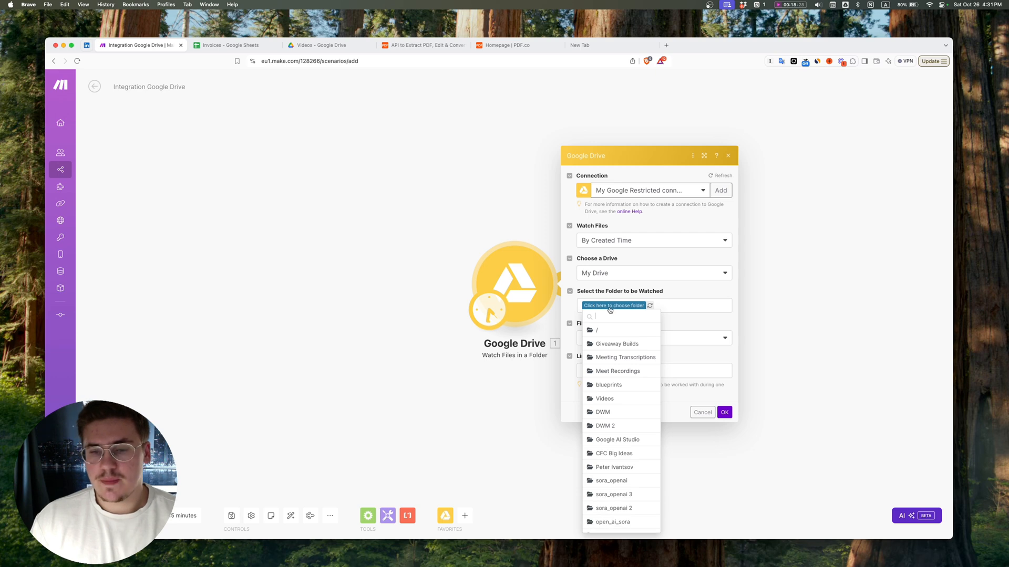
pyautogui.click(617, 401)
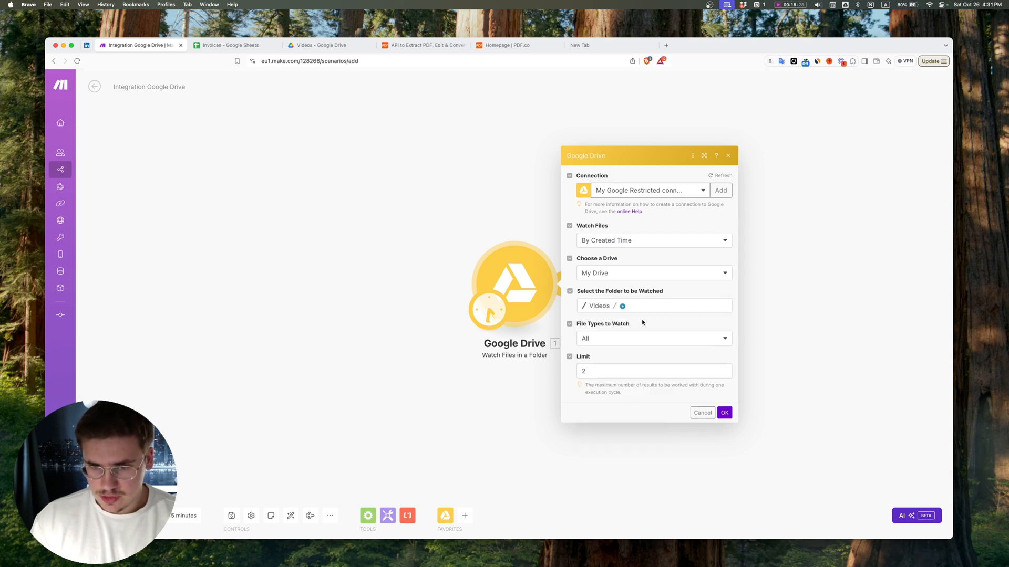
pyautogui.click(639, 376)
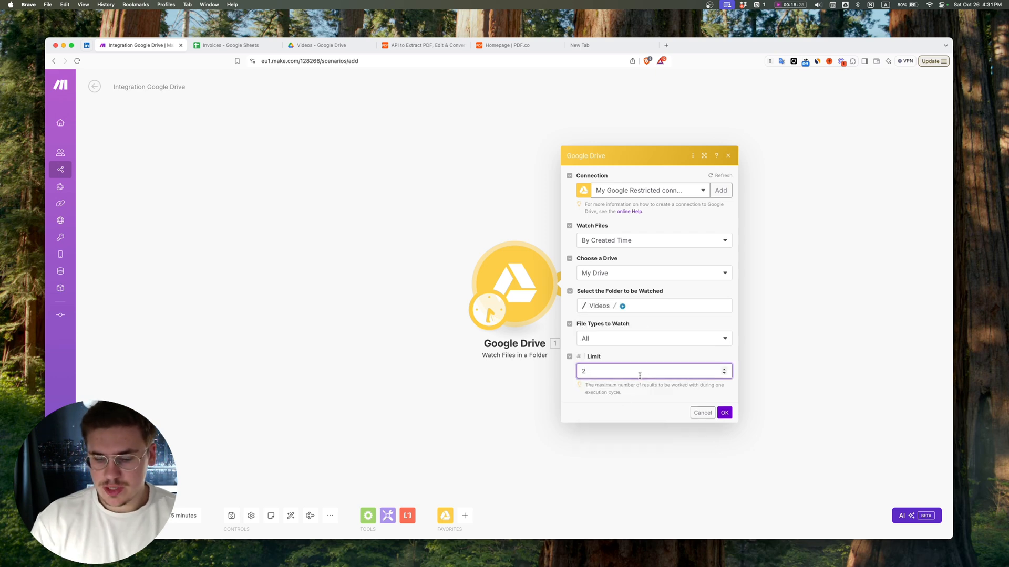
pyautogui.press('BackSpace')
pyautogui.write('10')
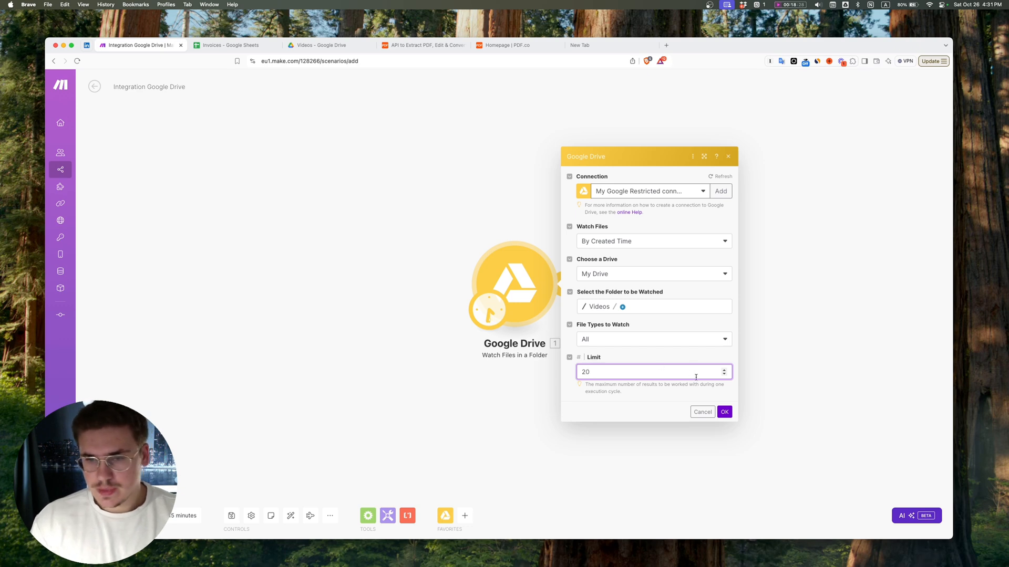
pyautogui.click(725, 412)
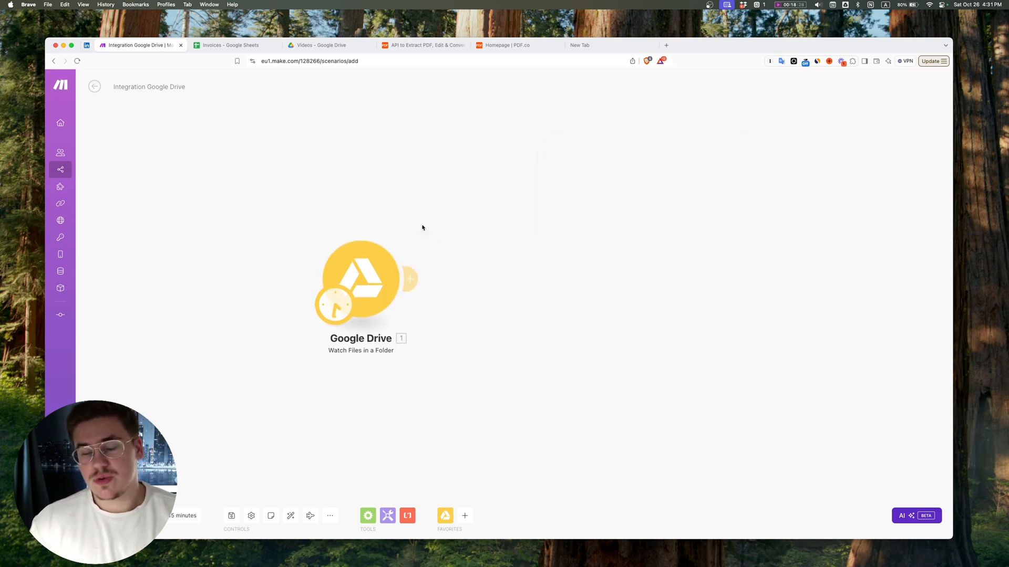
# Step: Add a Google Drive Get a Share Link module after the Watch Files in a Folder trigger
pyautogui.click(409, 279)
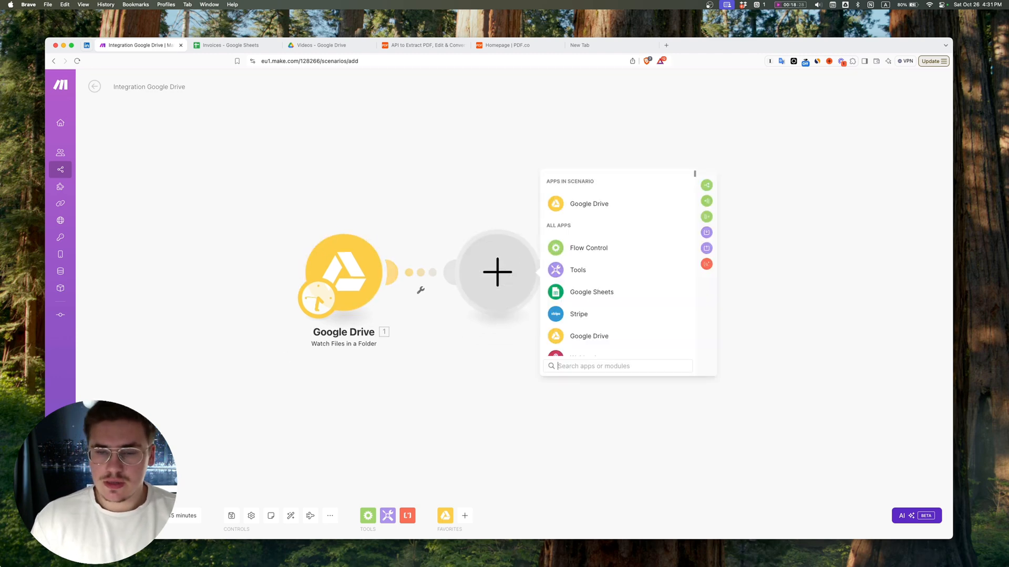
pyautogui.click(596, 211)
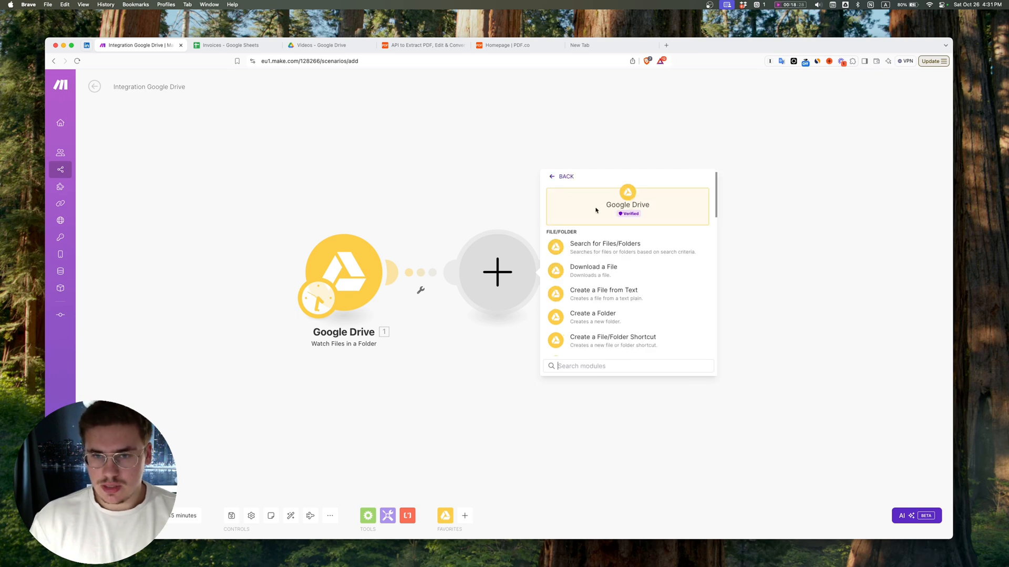
pyautogui.write('share')
pyautogui.press('Return')
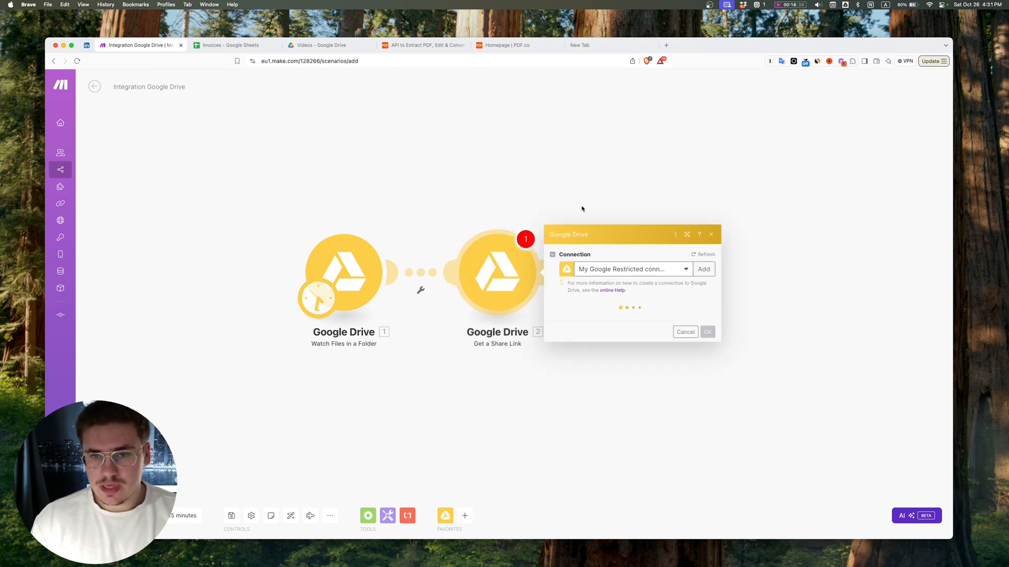
# Step: Configure the share link with the trigger's File ID, the Reader role and the type Anyone
pyautogui.click(745, 143)
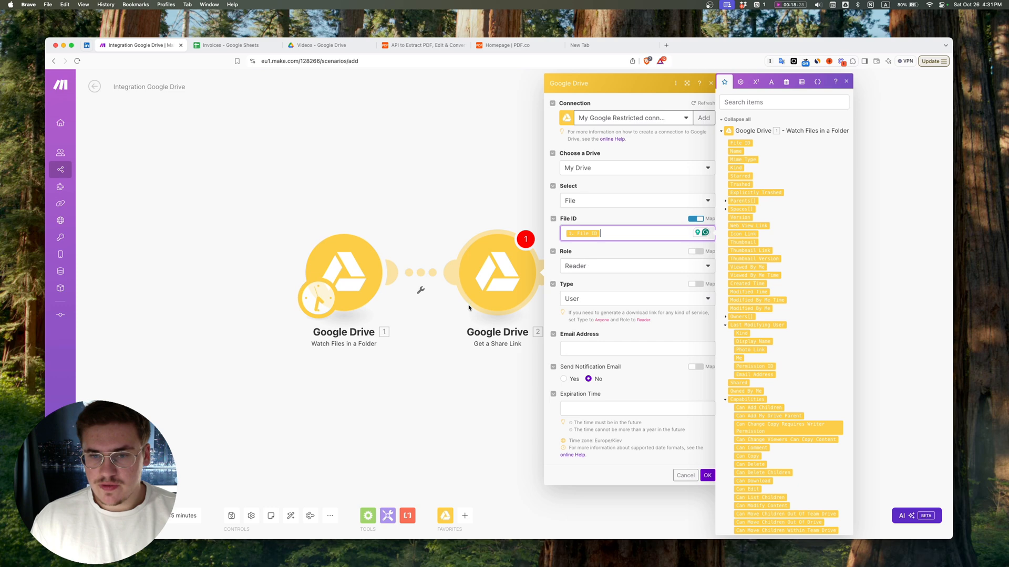
pyautogui.click(588, 271)
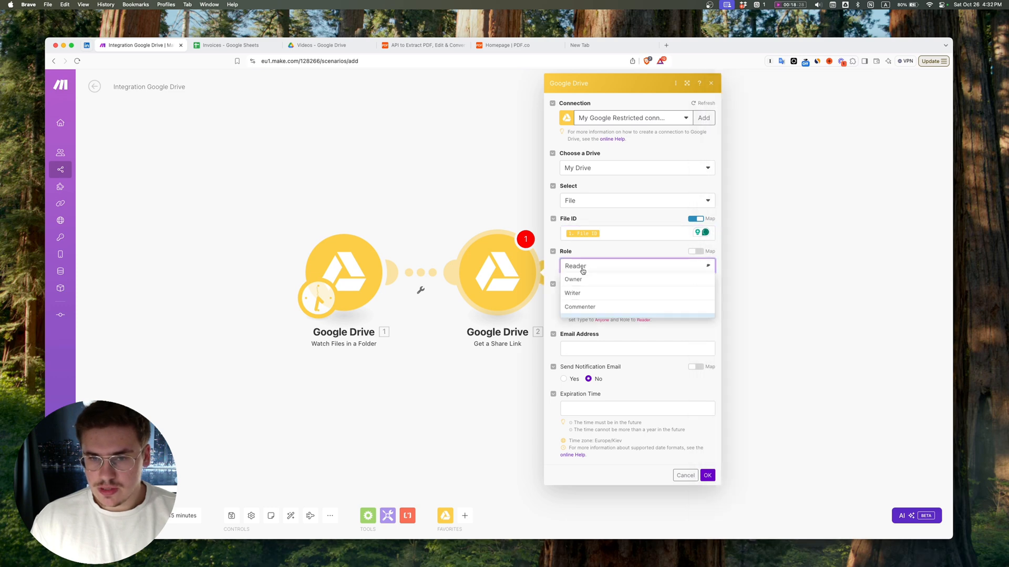
pyautogui.click(599, 267)
pyautogui.click(590, 302)
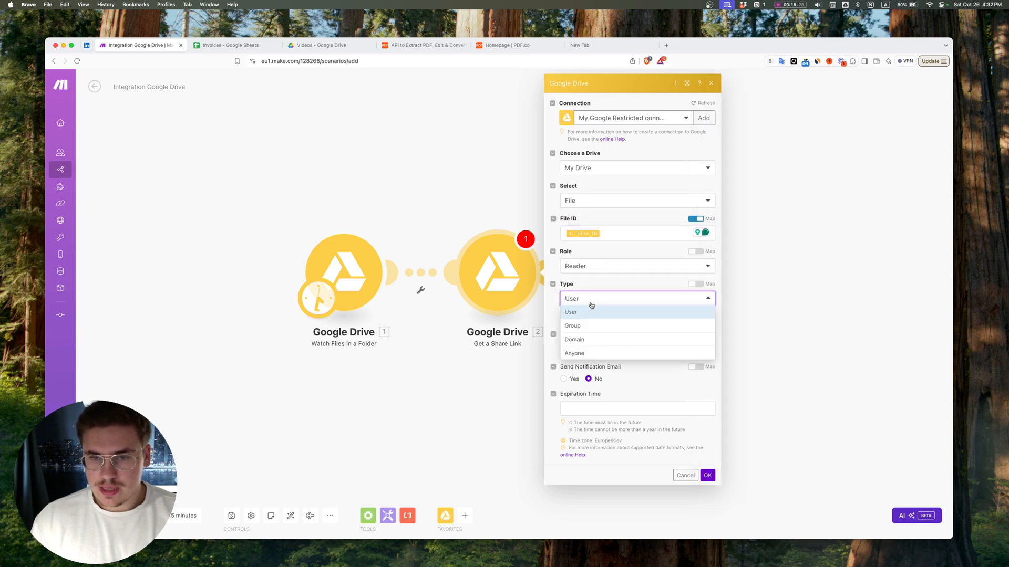
pyautogui.click(581, 355)
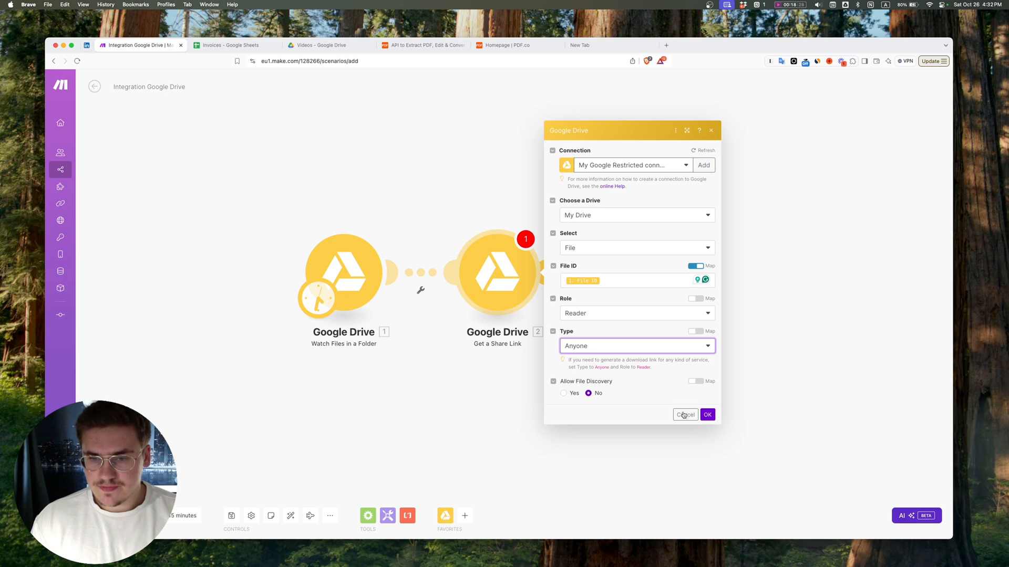
pyautogui.click(707, 415)
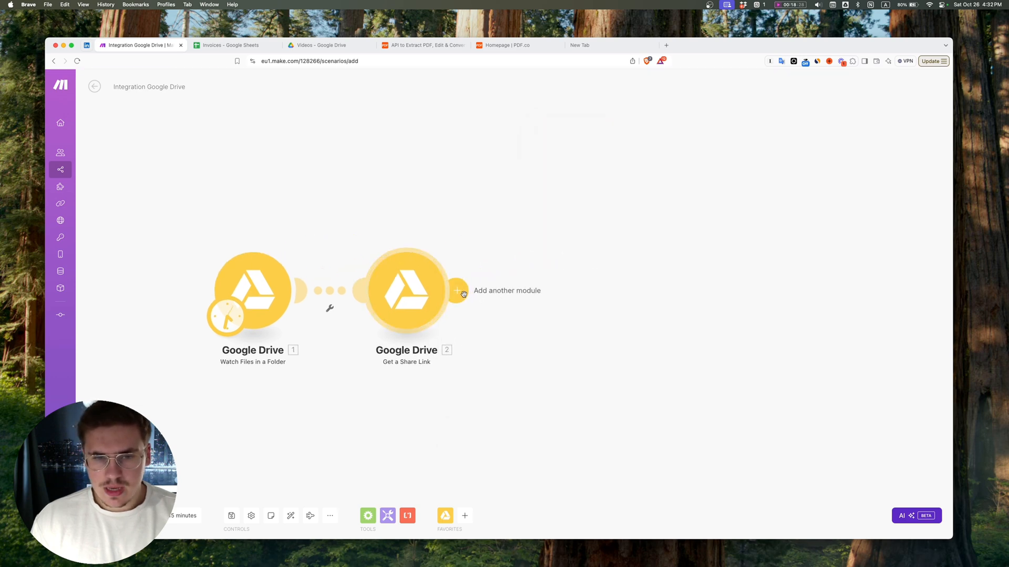
# Step: Add a Google Drive Download a File module that uses the File ID from the Get a Share Link module
pyautogui.click(457, 291)
pyautogui.click(652, 222)
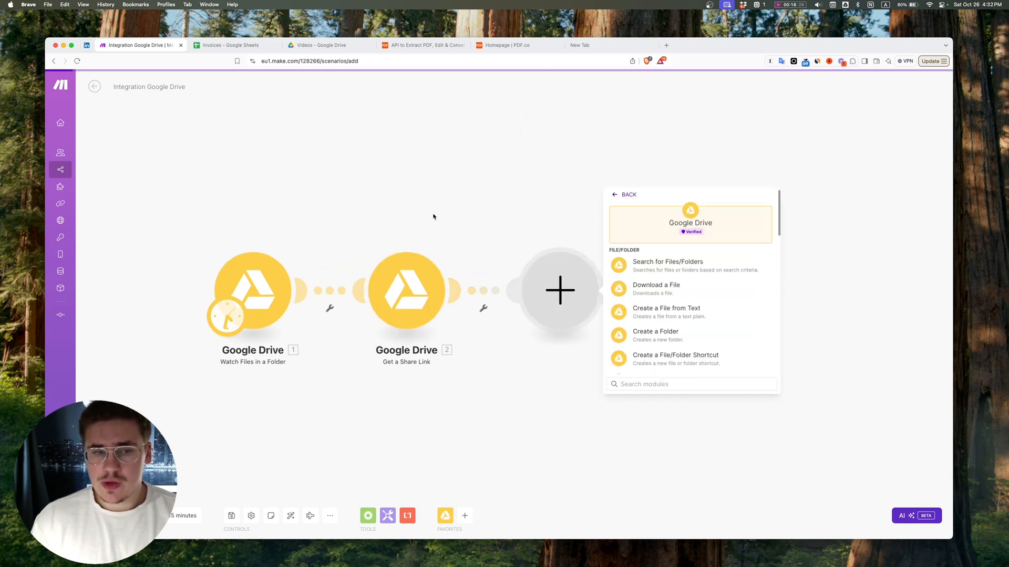
pyautogui.click(664, 284)
pyautogui.click(663, 333)
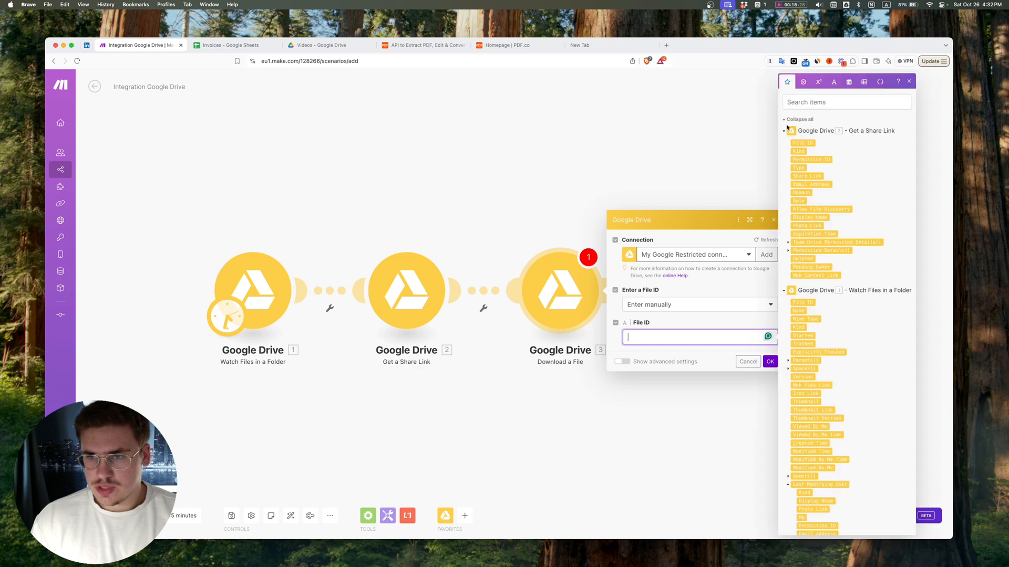
pyautogui.click(796, 140)
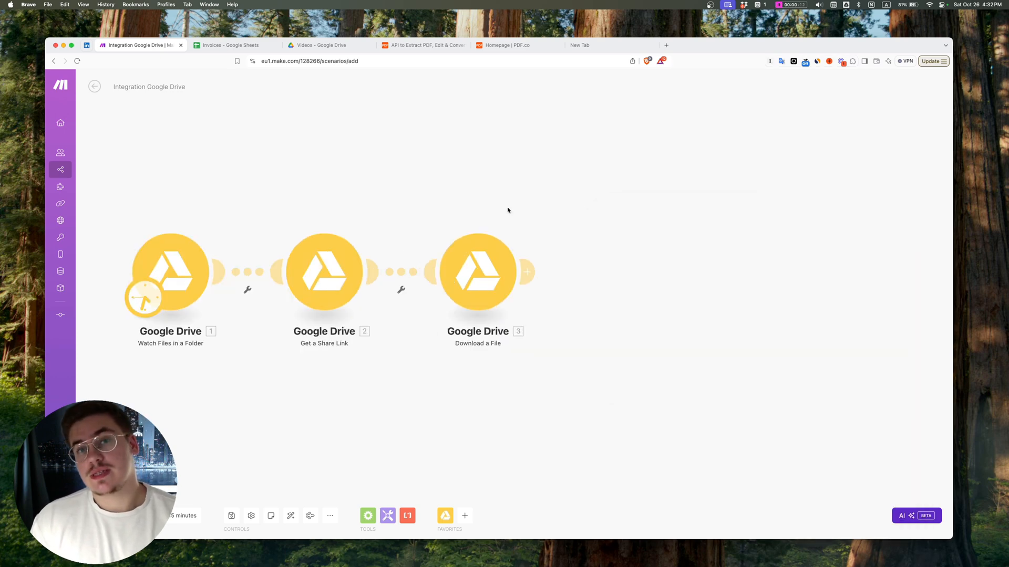
# Step: Open video_example_invoice.pdf in the Google Drive Videos folder and examine its sender, recipient, product and summary text
pyautogui.click(319, 46)
pyautogui.doubleClick(310, 159)
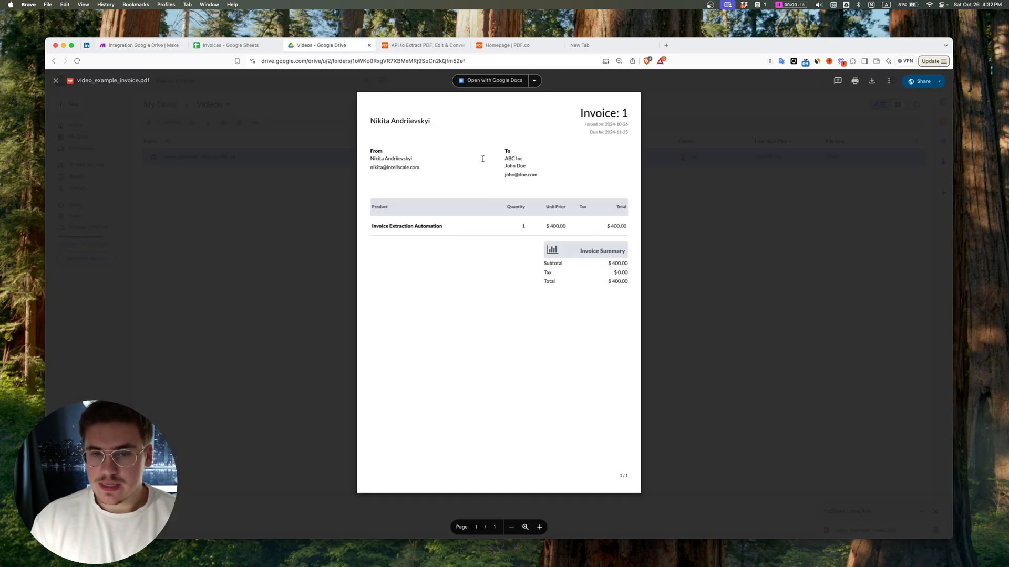
pyautogui.moveTo(371, 119); pyautogui.dragTo(617, 285)
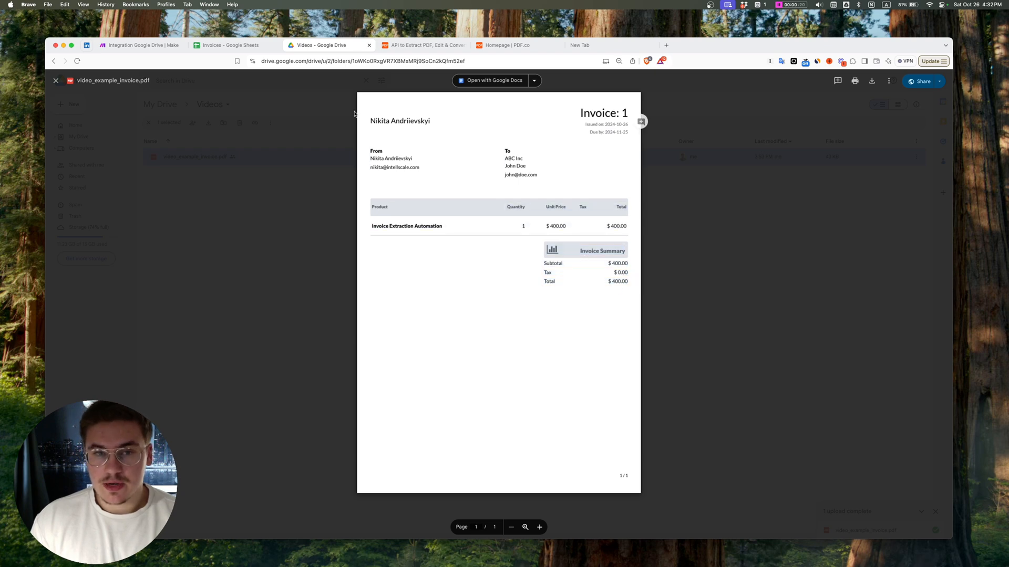
pyautogui.moveTo(369, 120)
pyautogui.mouseDown()
pyautogui.moveTo(547, 300)
pyautogui.moveTo(357, 131)
pyautogui.mouseUp()
pyautogui.click(370, 120)
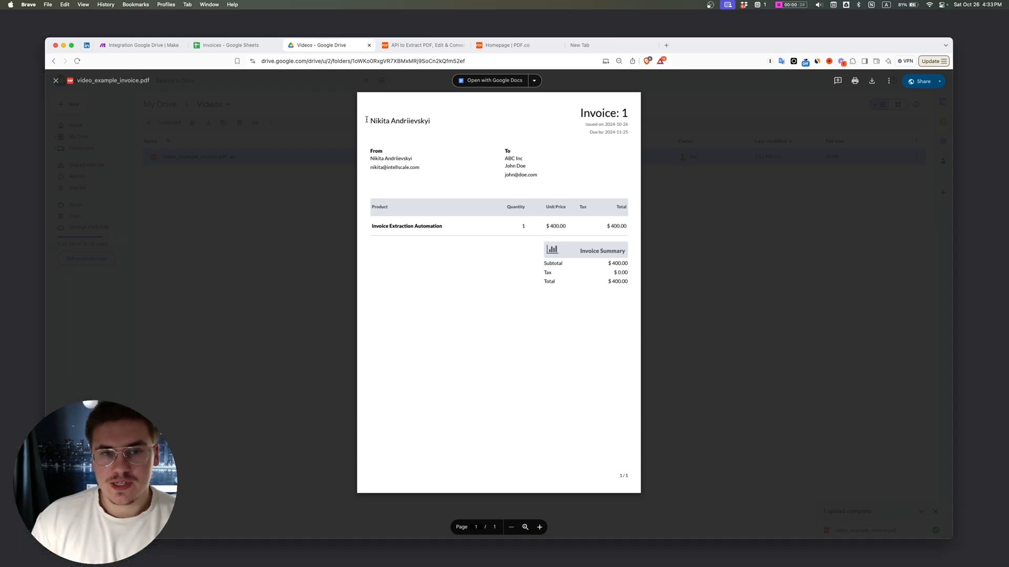
pyautogui.moveTo(366, 119); pyautogui.dragTo(389, 121)
pyautogui.click(371, 121)
pyautogui.click(398, 121)
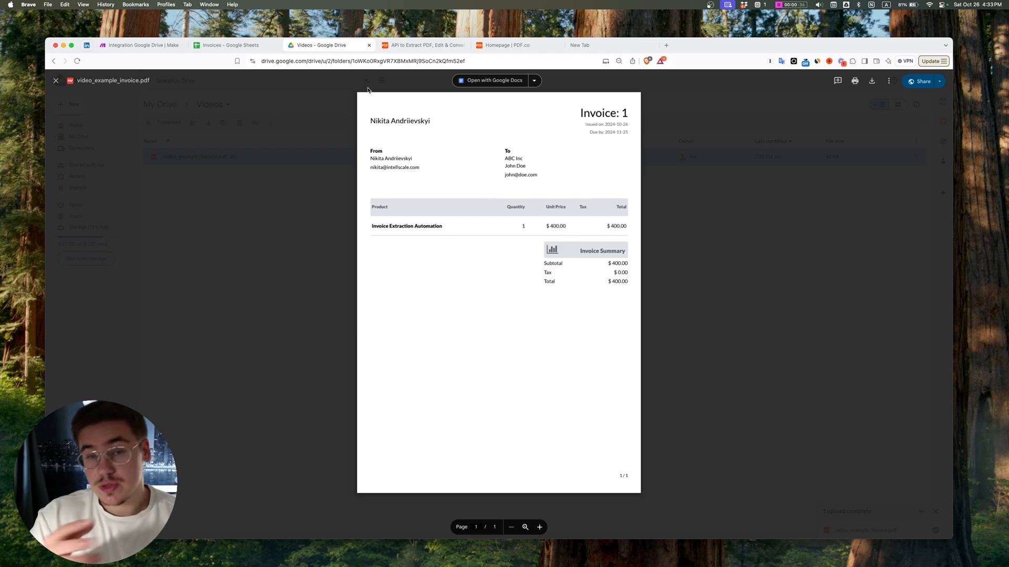
pyautogui.doubleClick(379, 120)
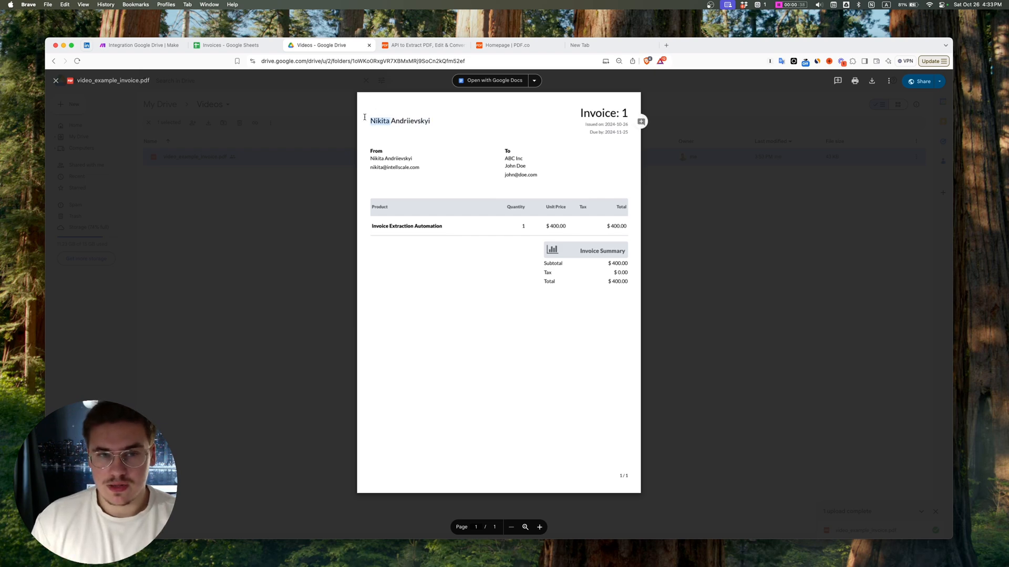
pyautogui.doubleClick(398, 121)
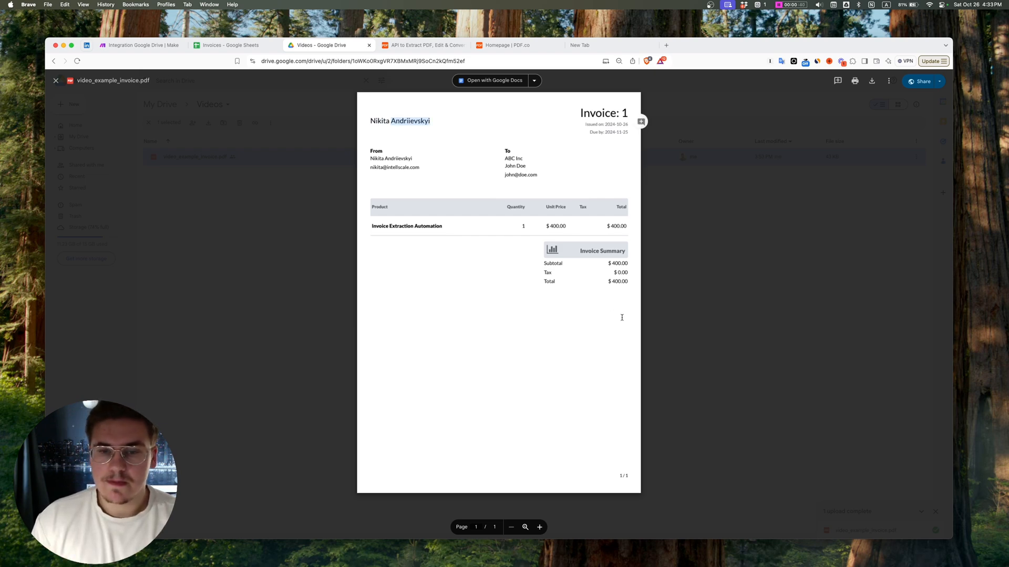
pyautogui.moveTo(623, 314); pyautogui.dragTo(487, 186)
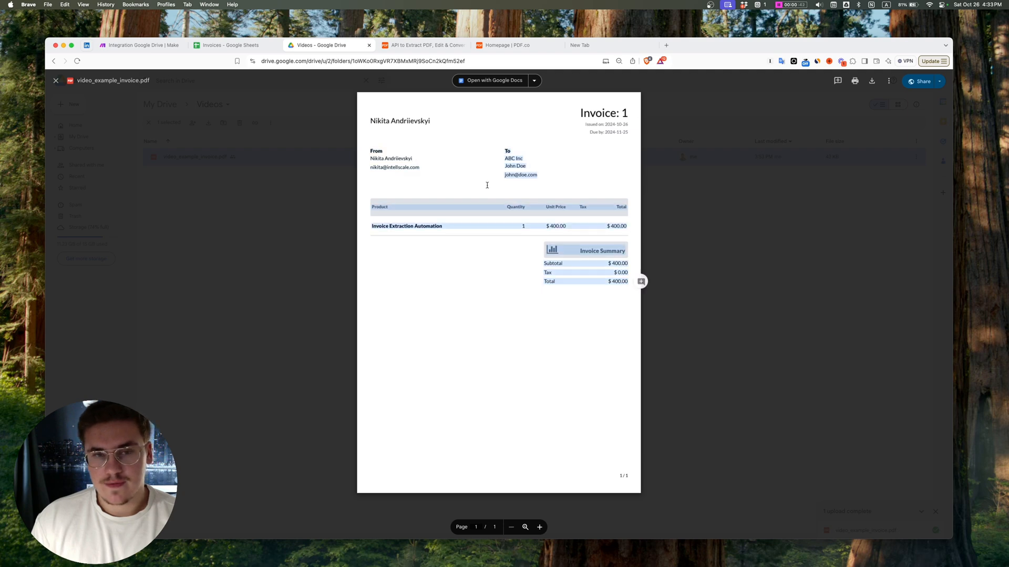
pyautogui.click(487, 185)
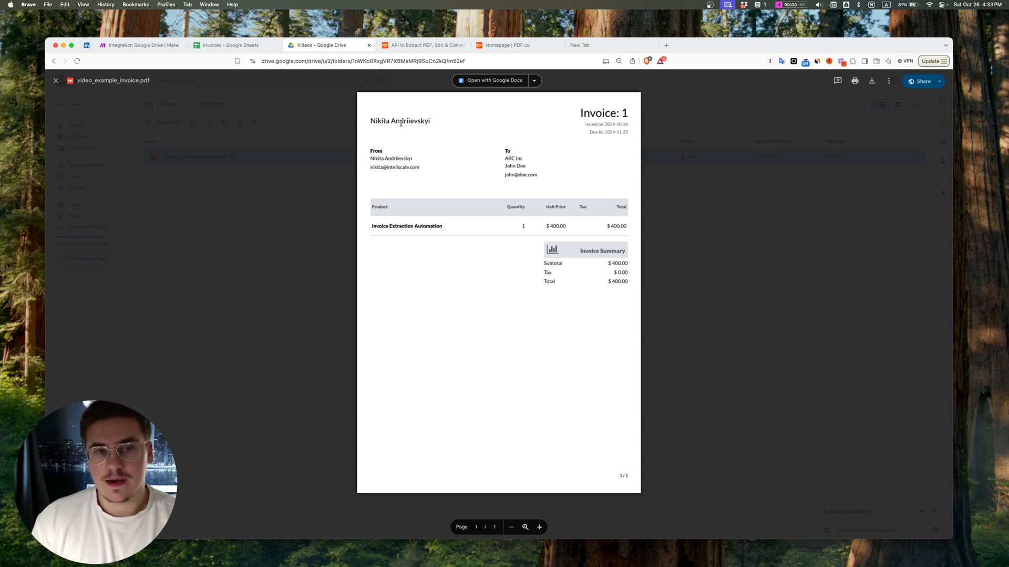
pyautogui.doubleClick(401, 122)
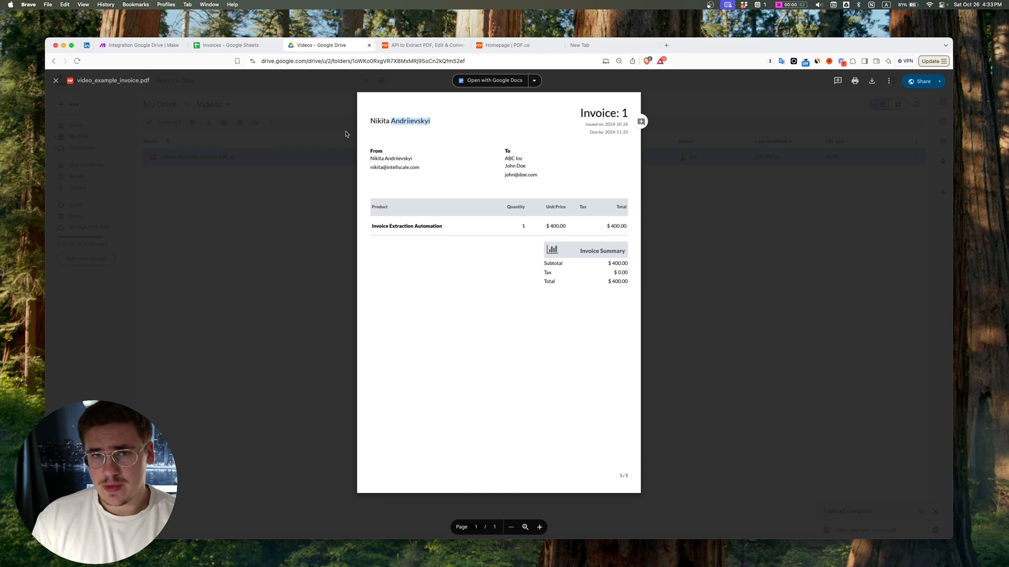
pyautogui.click(482, 221)
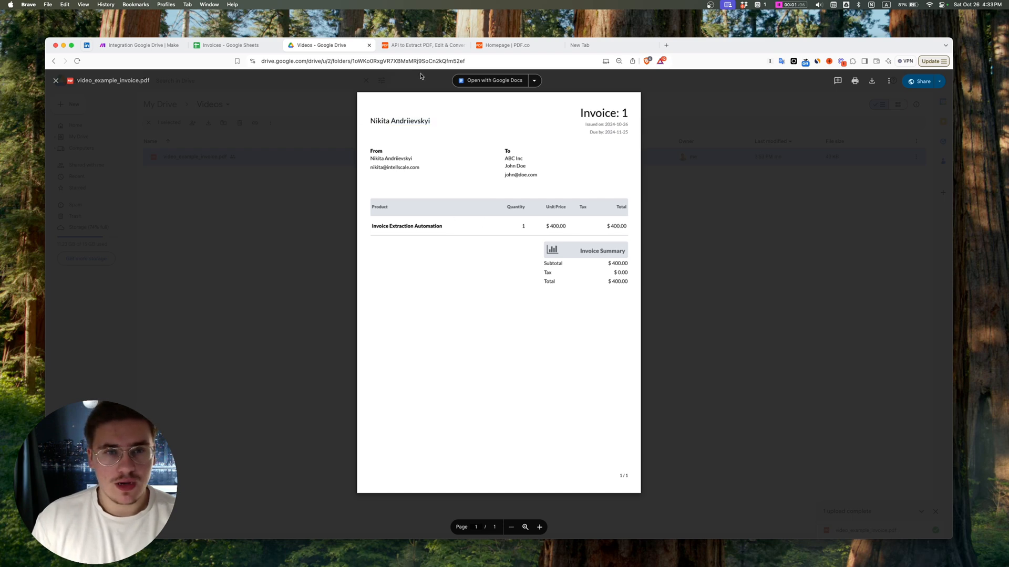
# Step: Add a PDF.co Convert from PDF module after the Download a File module in the Make scenario
pyautogui.click(415, 45)
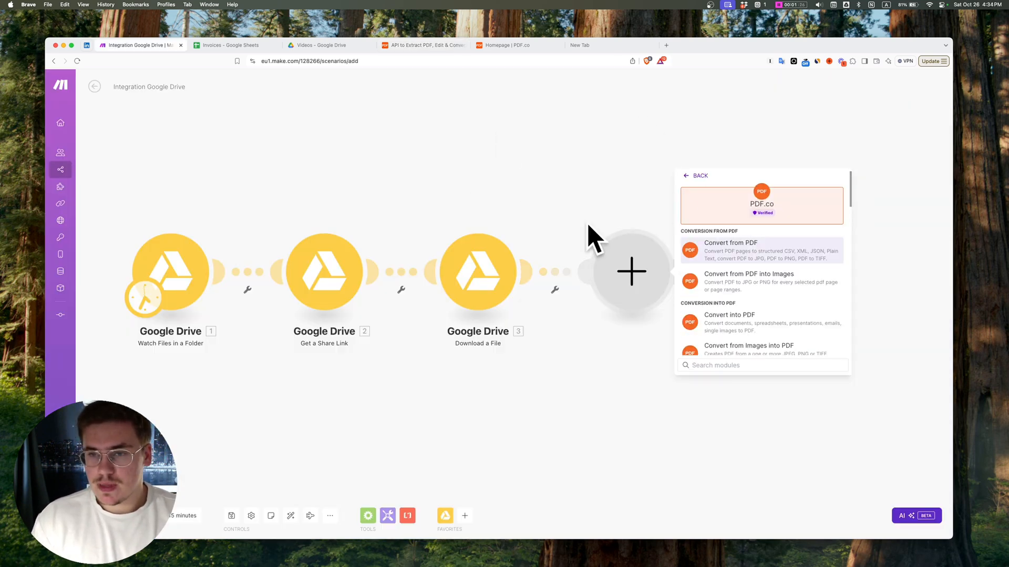
pyautogui.moveTo(496, 193); pyautogui.dragTo(380, 192)
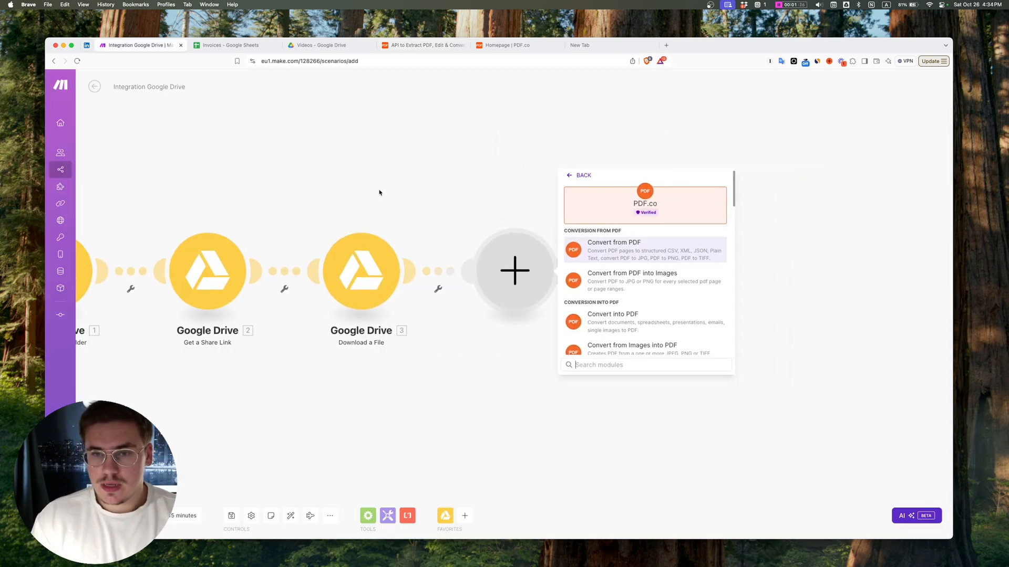
pyautogui.click(681, 250)
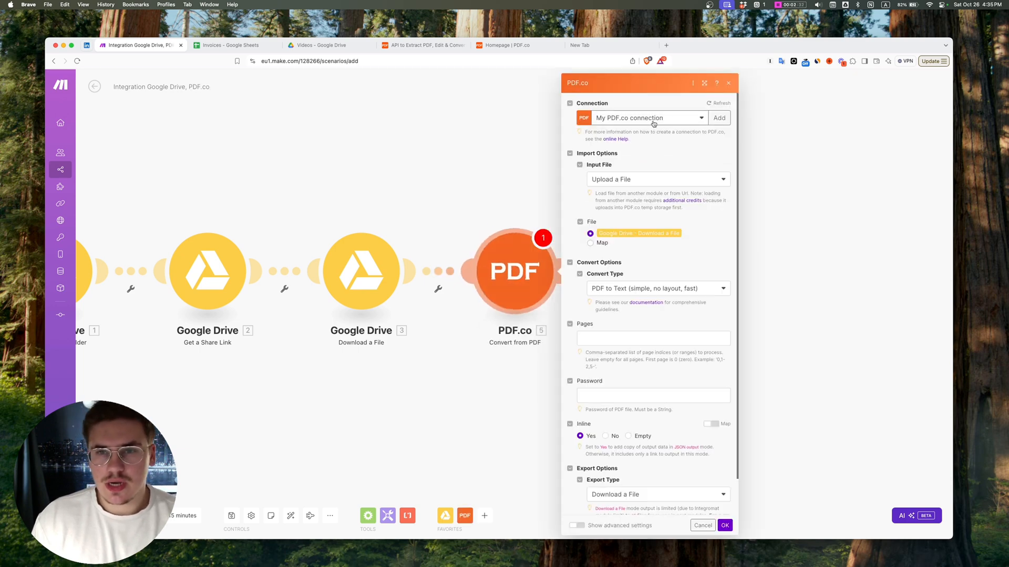
# Step: Examine the form for a new PDF.co connection and locate the API key on the PDF.co dashboard
pyautogui.click(653, 123)
pyautogui.click(718, 118)
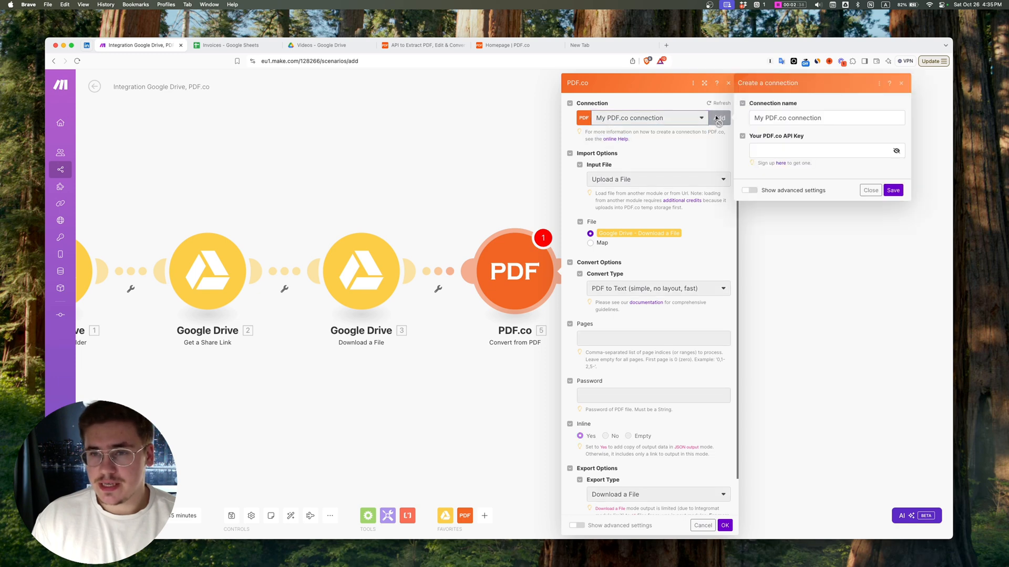
pyautogui.click(901, 83)
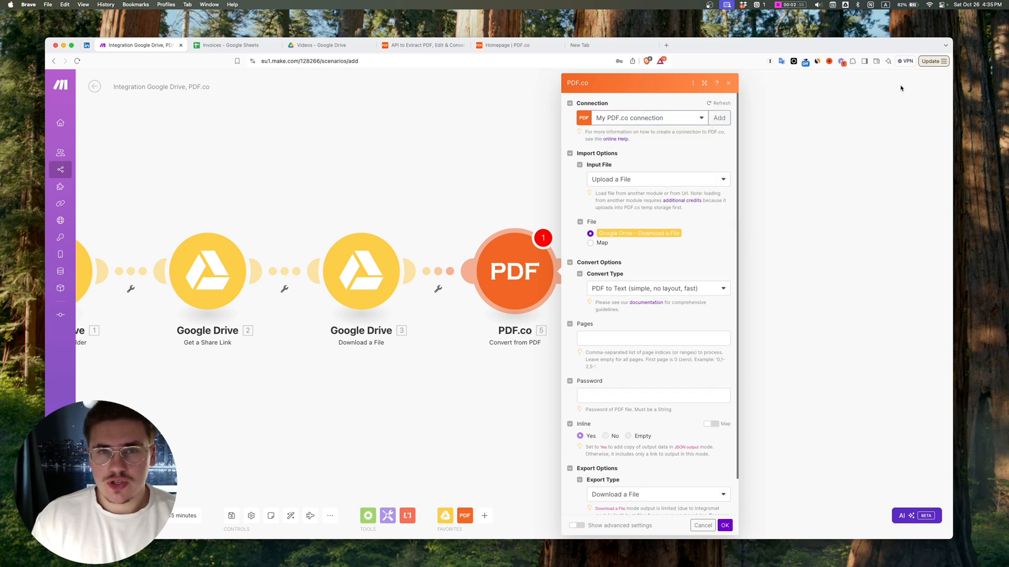
pyautogui.click(418, 46)
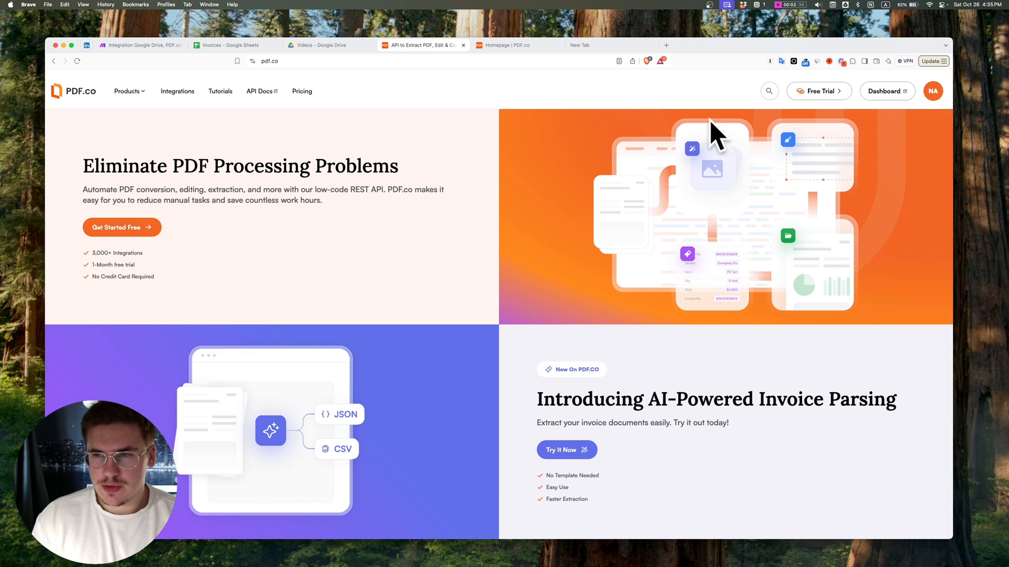
pyautogui.click(137, 231)
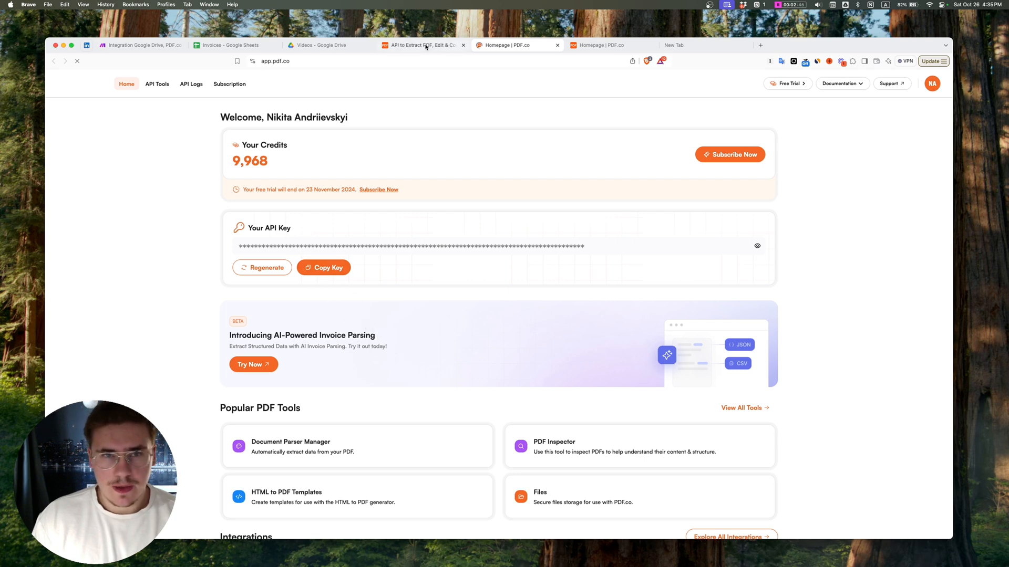
pyautogui.click(136, 47)
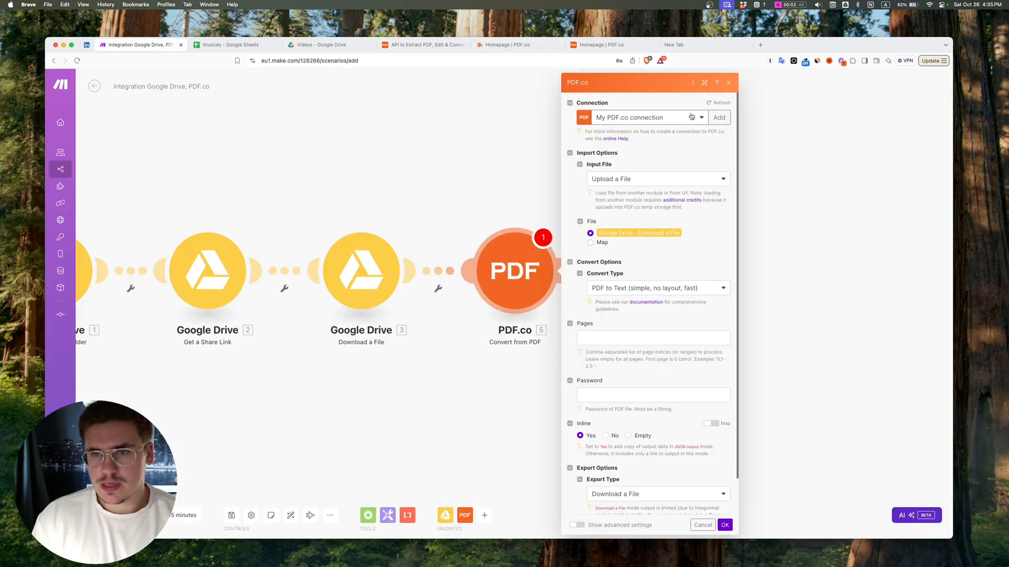
pyautogui.click(719, 118)
pyautogui.click(794, 151)
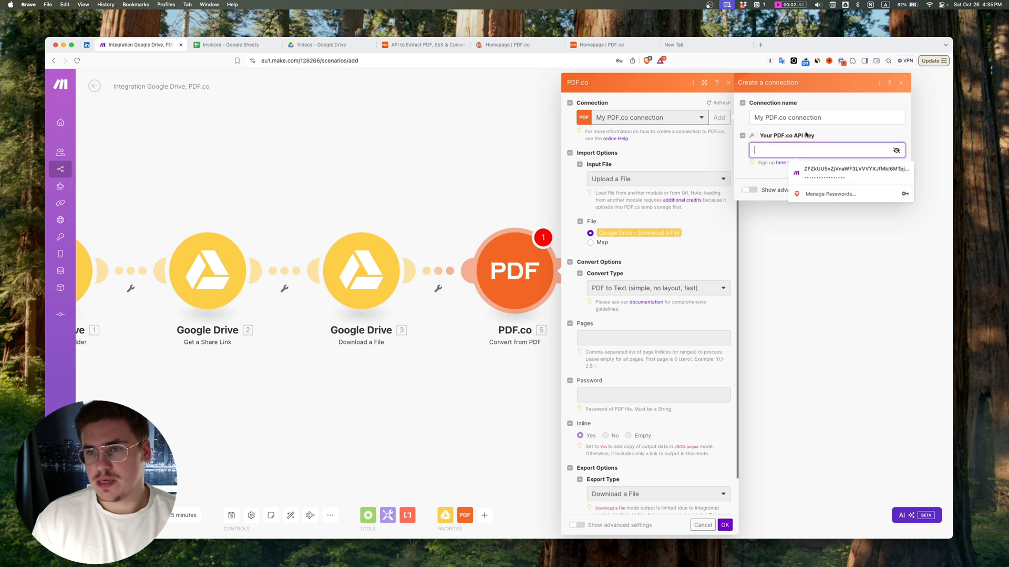
pyautogui.click(901, 83)
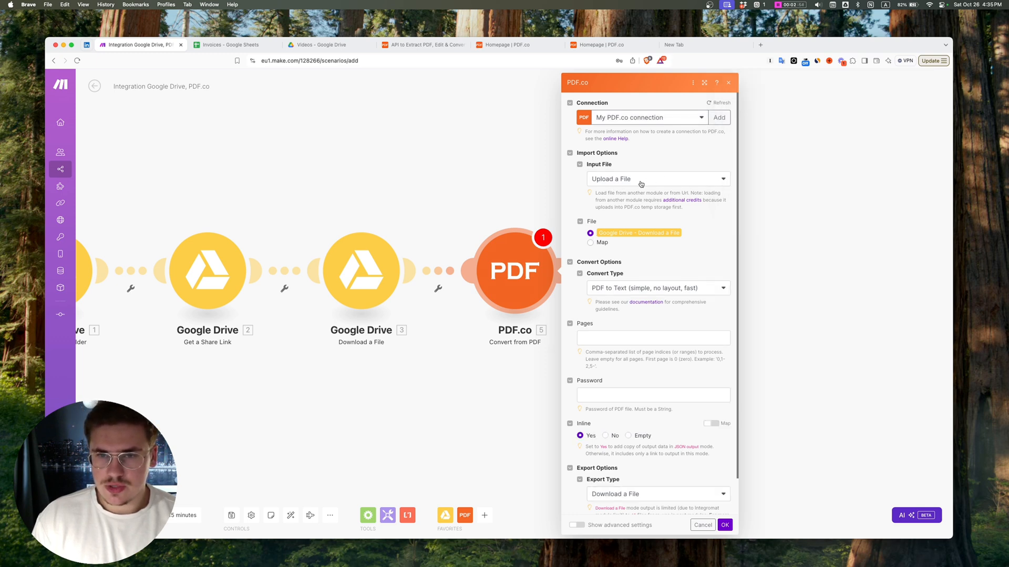
# Step: Delete the Google Drive Get a Share Link module from the Make scenario
pyautogui.click(416, 198)
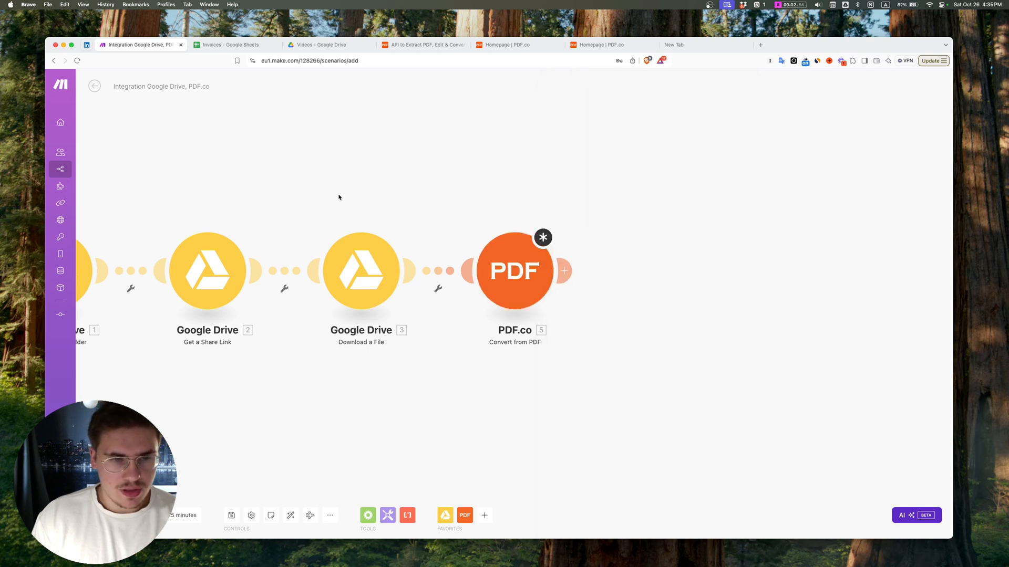
pyautogui.moveTo(340, 195); pyautogui.dragTo(456, 184)
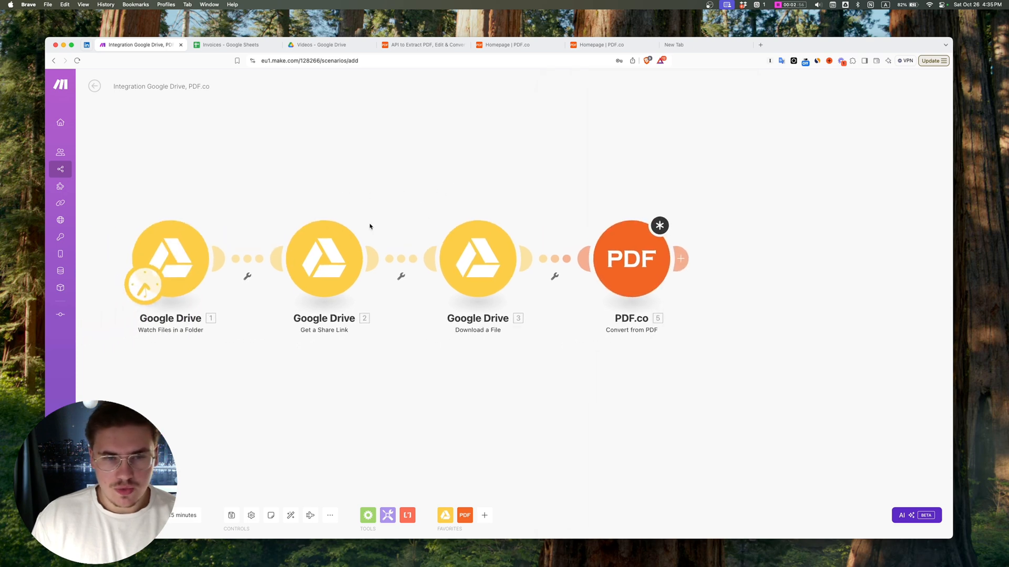
pyautogui.rightClick(333, 250)
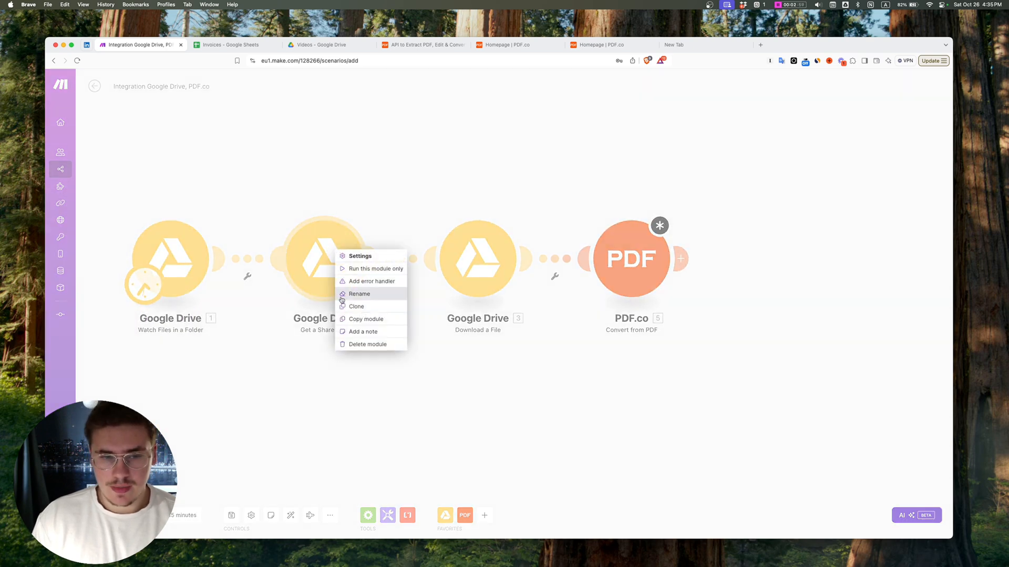
pyautogui.click(368, 344)
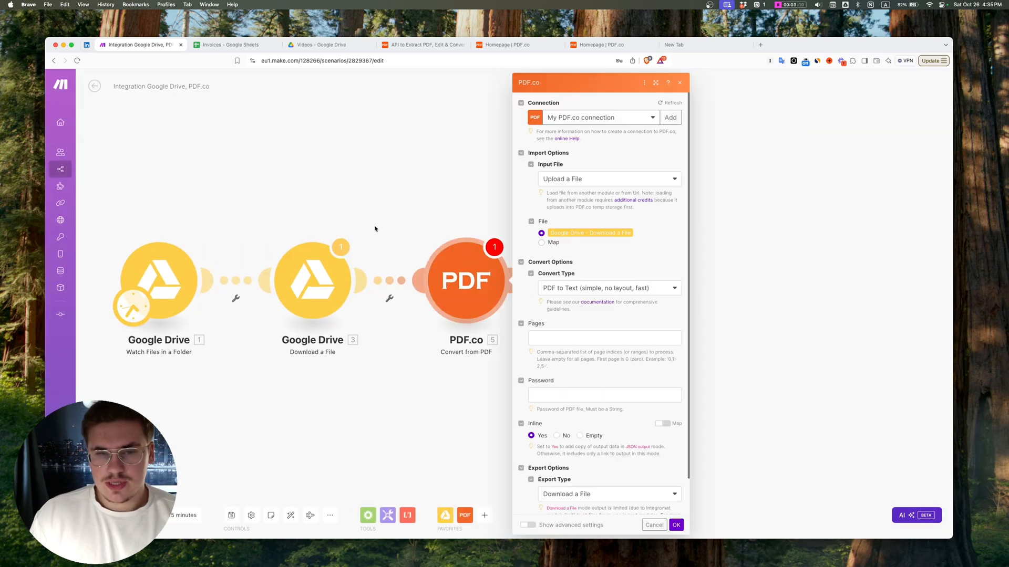
# Step: Map the Download a File module's File ID to the File ID from the Watch Files in a Folder module
pyautogui.click(319, 283)
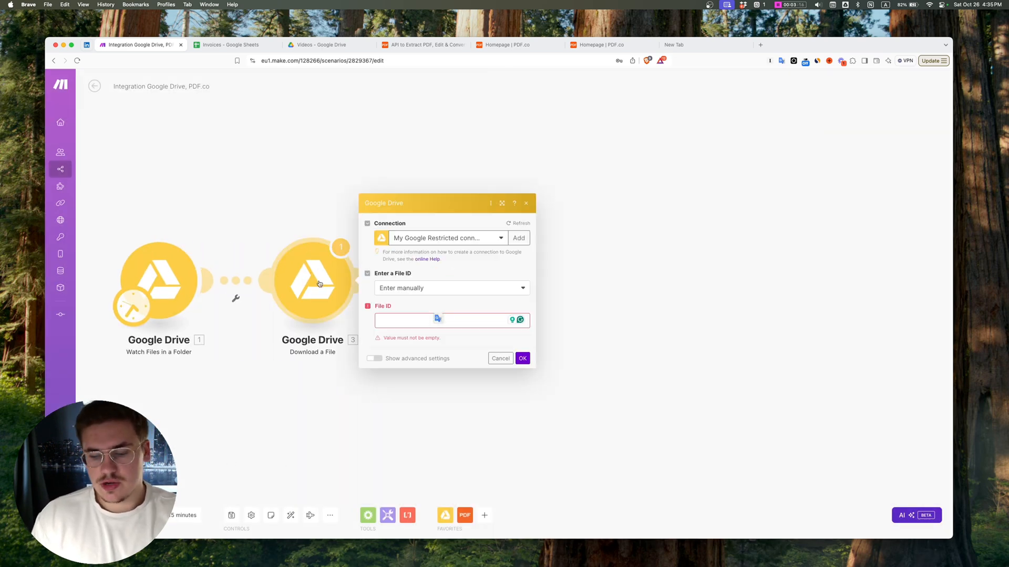
pyautogui.click(404, 320)
pyautogui.click(563, 142)
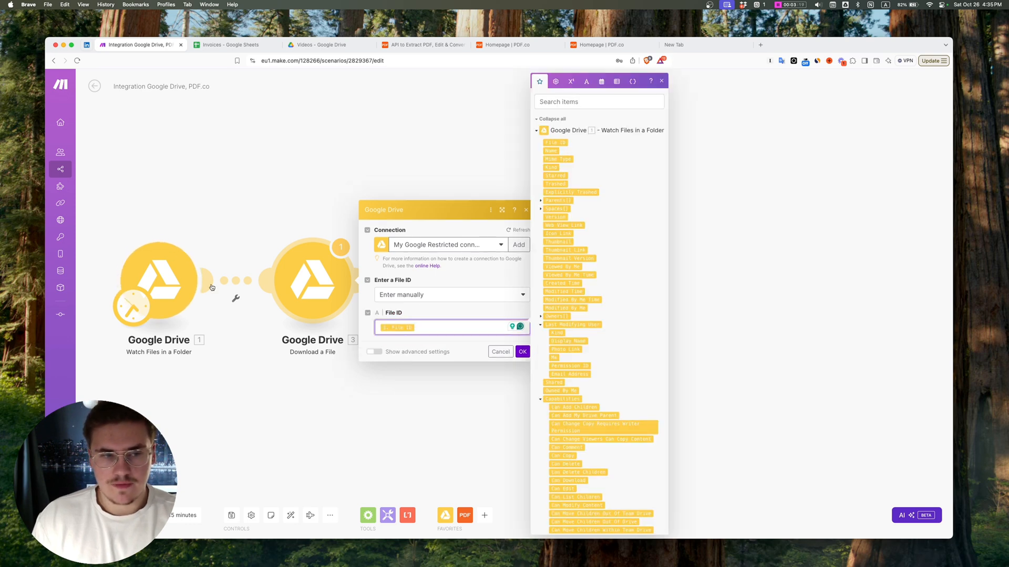
pyautogui.click(522, 352)
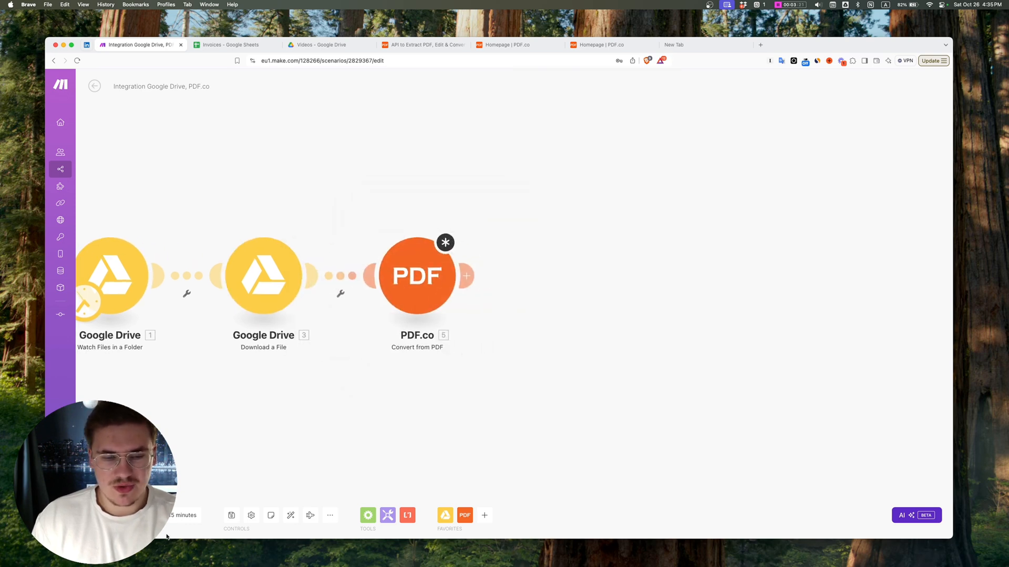
# Step: Set the PDF.co Convert from PDF module's Export Type to JSON Output
pyautogui.click(401, 273)
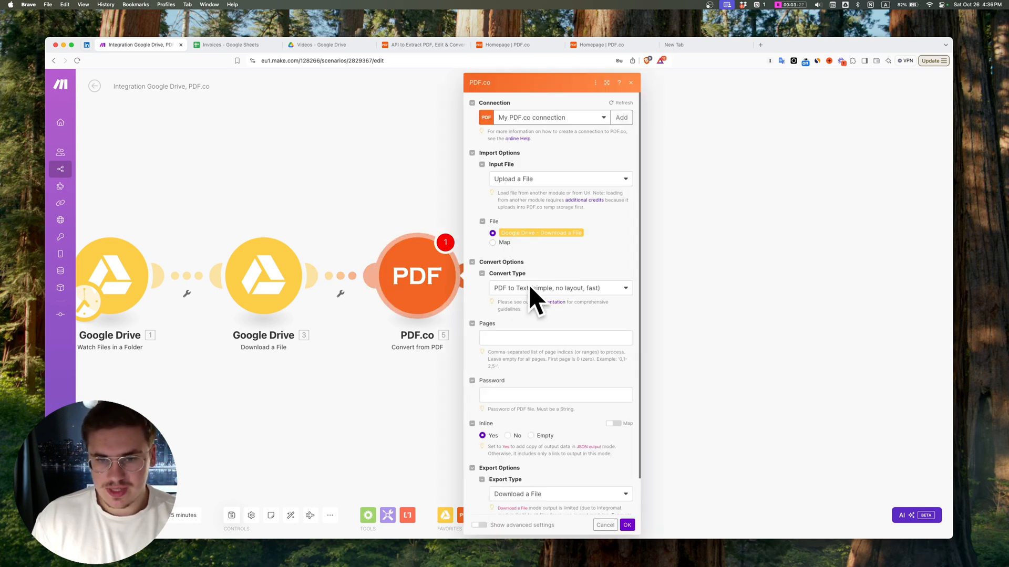
pyautogui.scroll(-2, 540, 304)
pyautogui.click(549, 455)
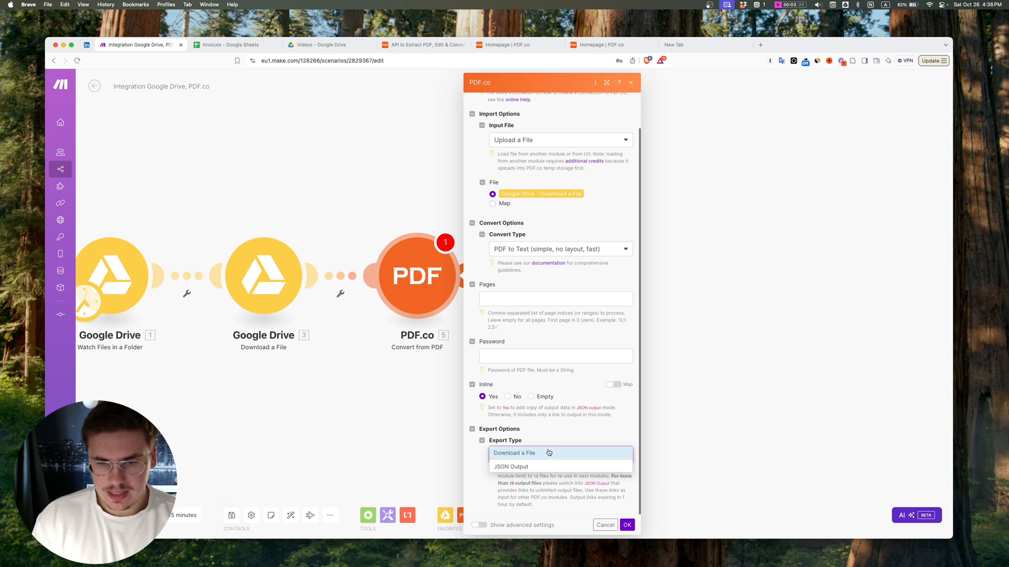
pyautogui.click(533, 473)
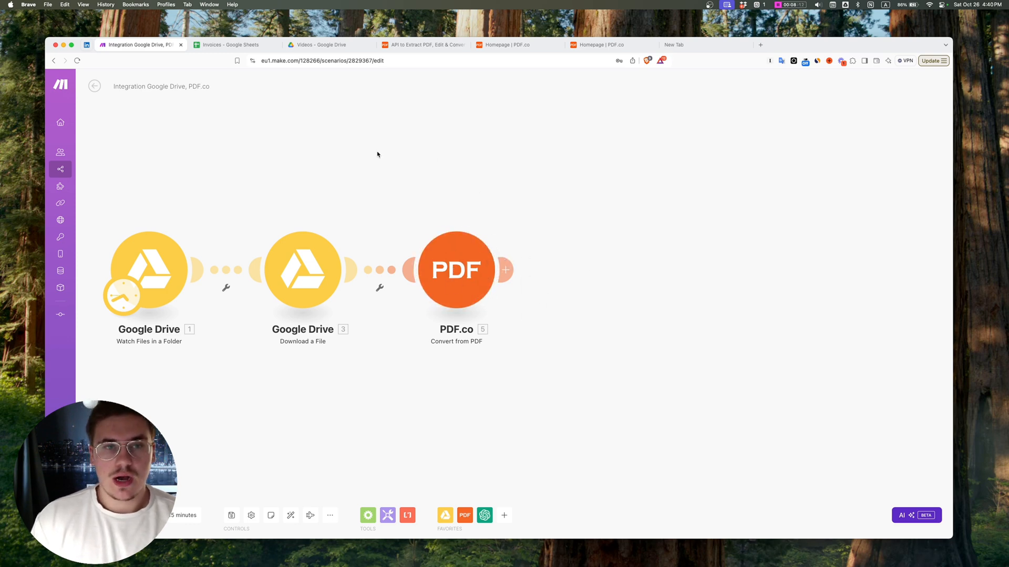
# Step: Review the columns of the Invoices spreadsheet and the matching details in video_example_invoice.pdf in Google Drive
pyautogui.moveTo(568, 167); pyautogui.dragTo(434, 167)
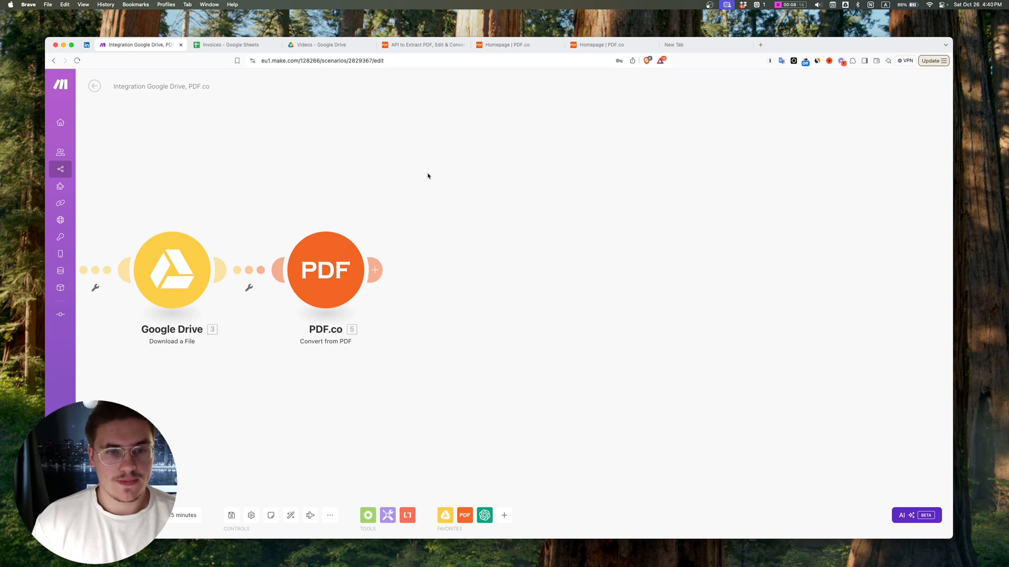
pyautogui.click(237, 45)
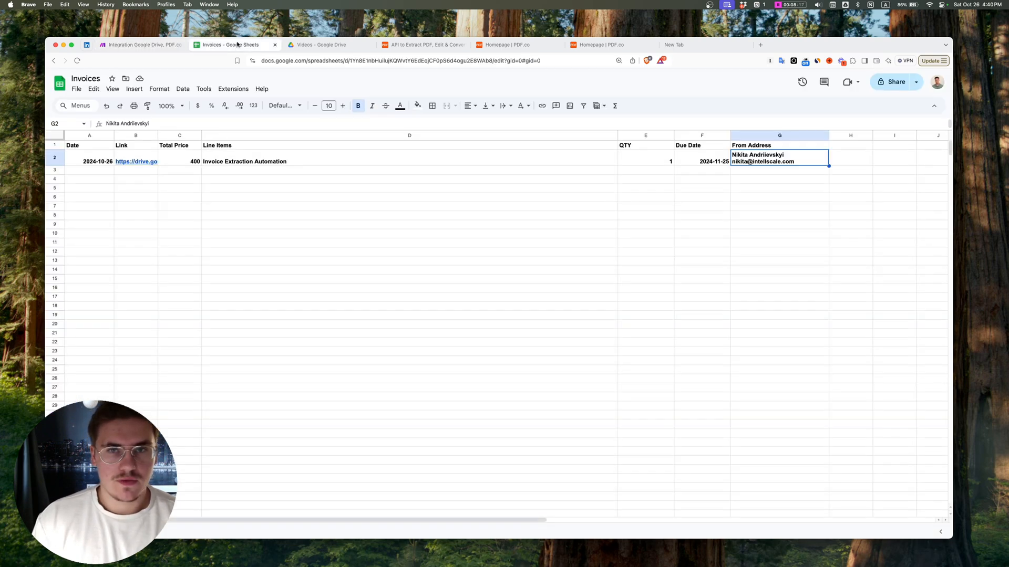
pyautogui.click(328, 227)
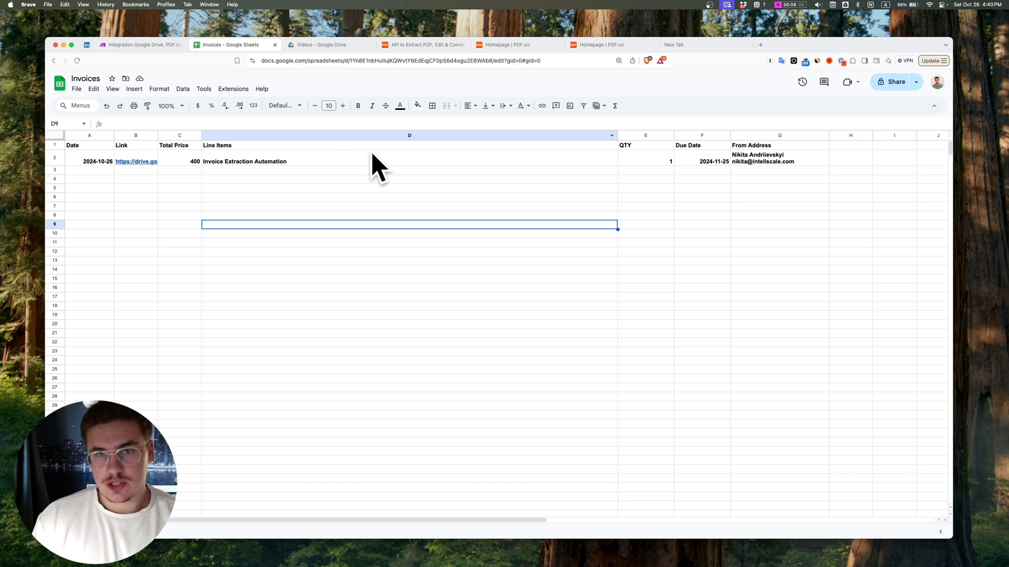
pyautogui.click(175, 147)
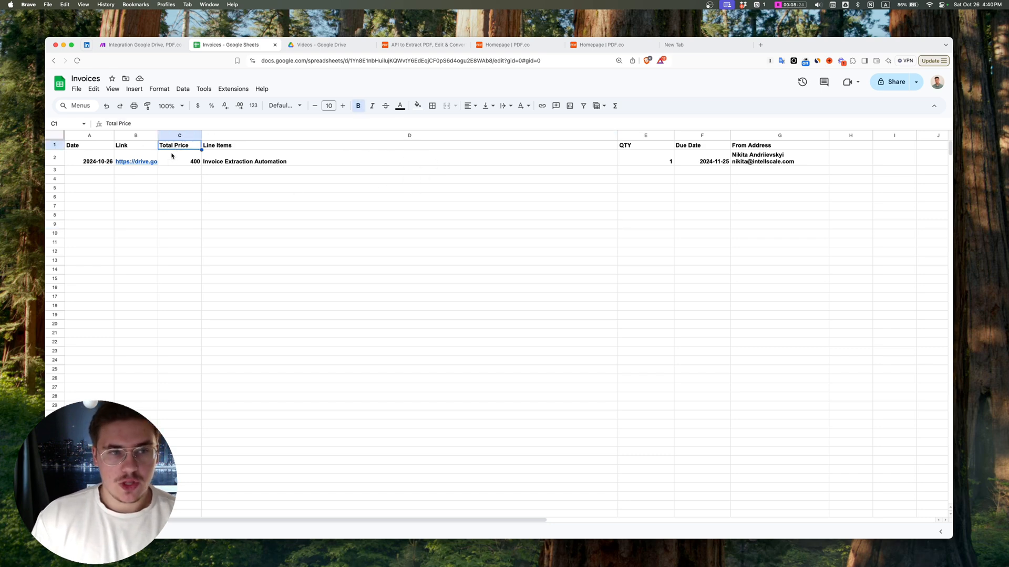
pyautogui.click(228, 146)
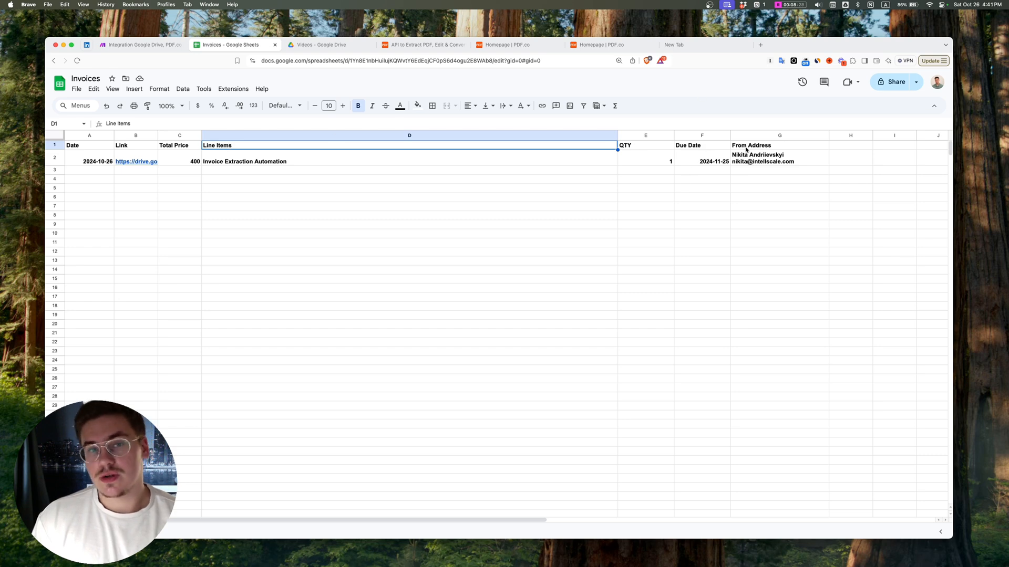
pyautogui.click(323, 44)
pyautogui.moveTo(606, 286); pyautogui.dragTo(349, 120)
pyautogui.click(382, 122)
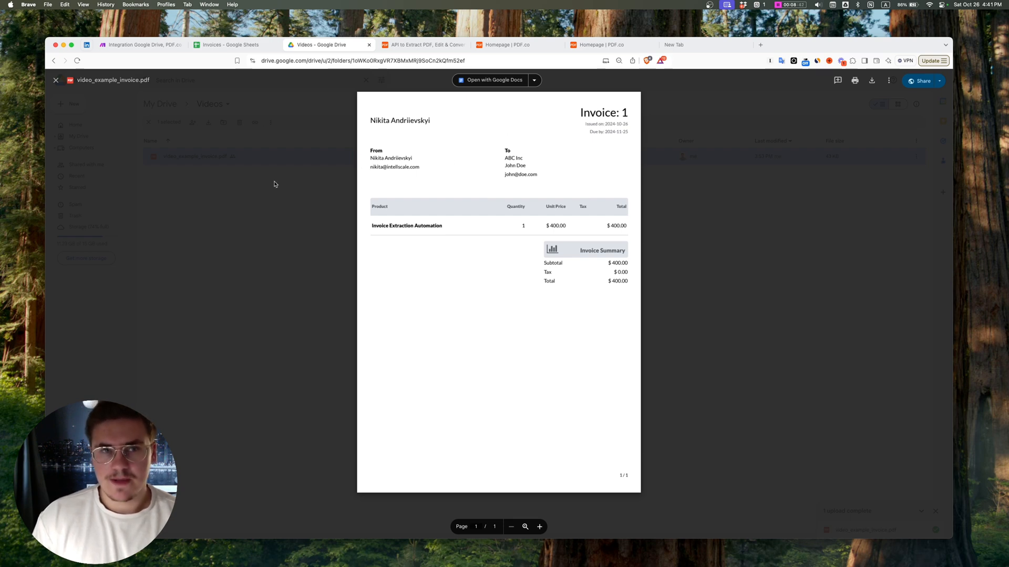
# Step: Return to the Make scenario and add an OpenAI Create a Completion (Prompt) module after the PDF.co module
pyautogui.click(141, 45)
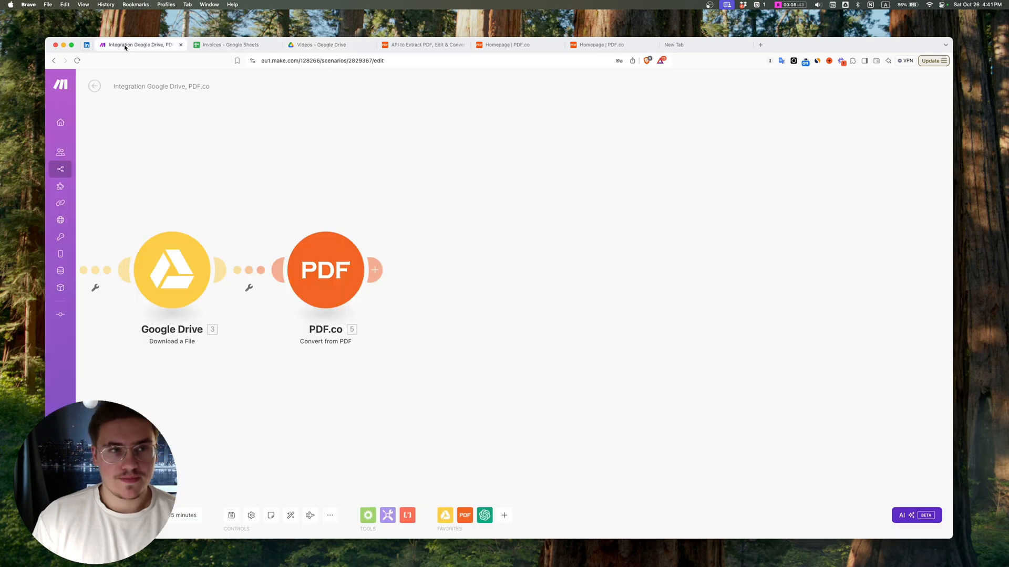
pyautogui.click(372, 264)
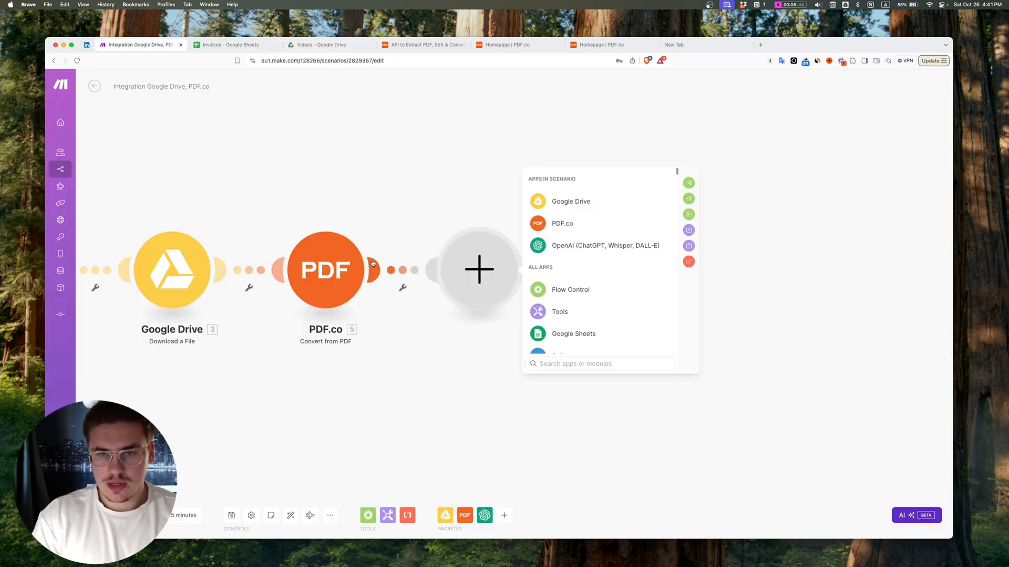
pyautogui.click(595, 247)
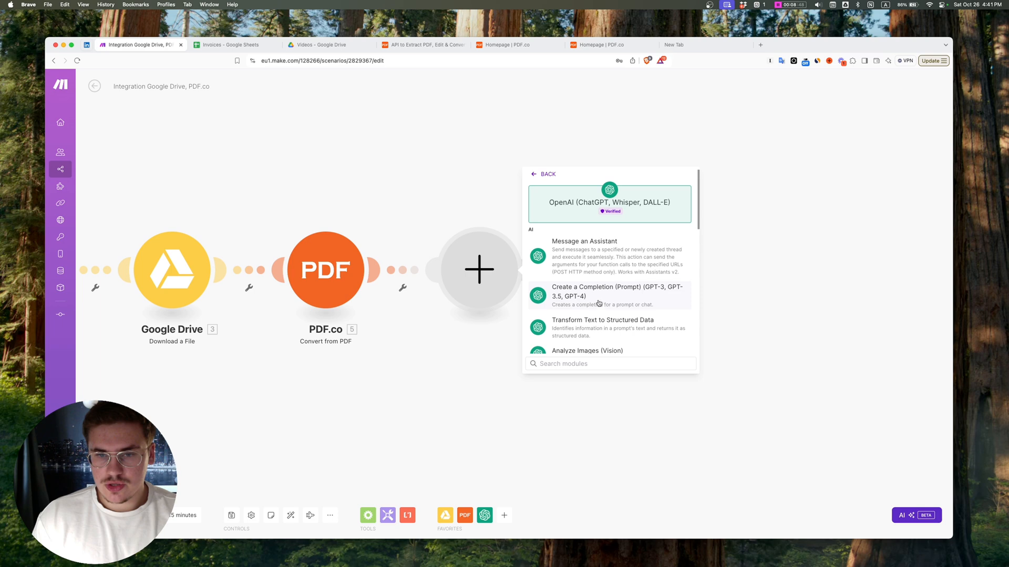
pyautogui.click(598, 303)
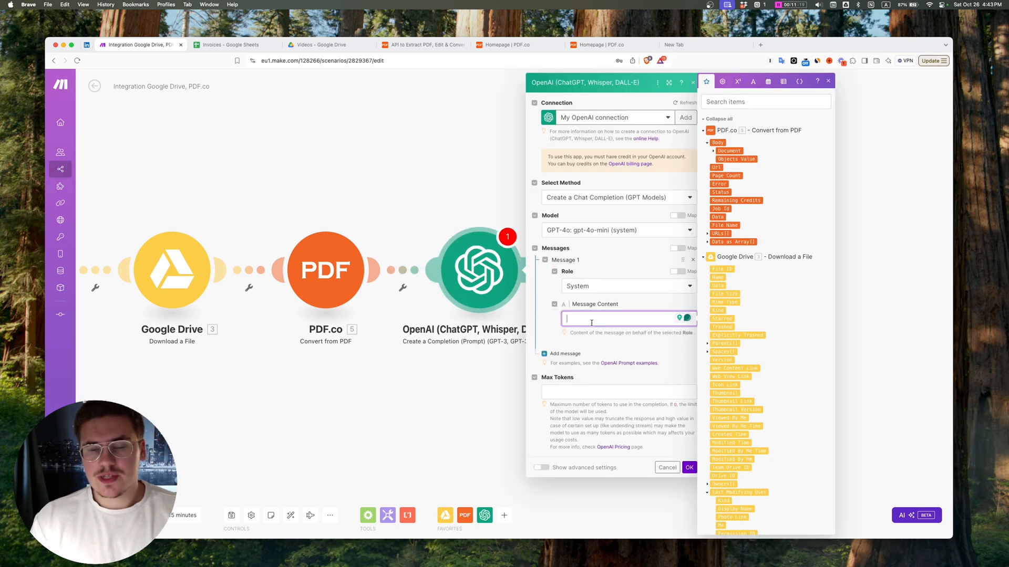
# Step: Paste and review a System message prompt that extracts Total, Line Items, Qty, Due Date and From Address from invoice text as JSON
pyautogui.press('super+v')
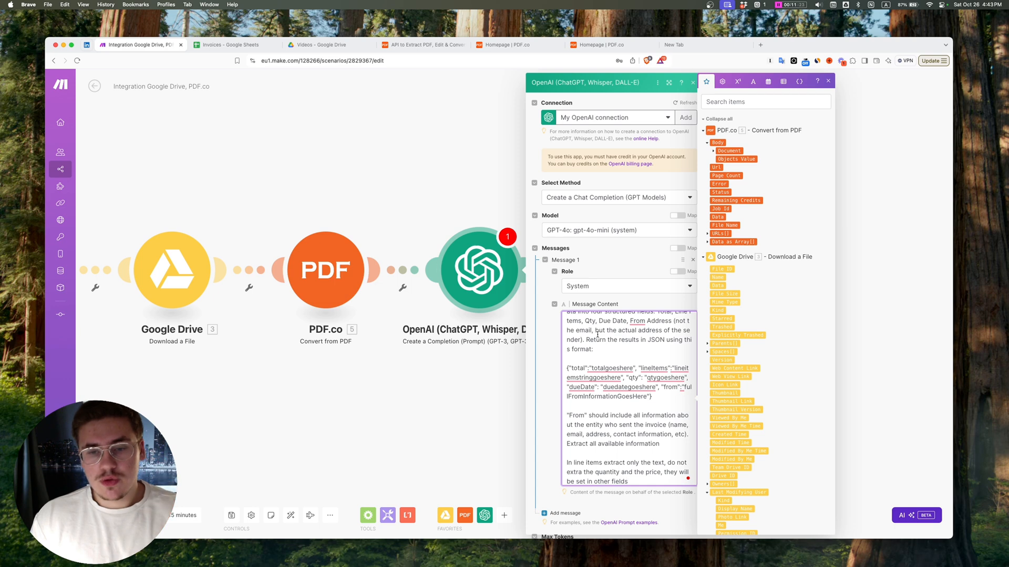
pyautogui.scroll(2, 598, 335)
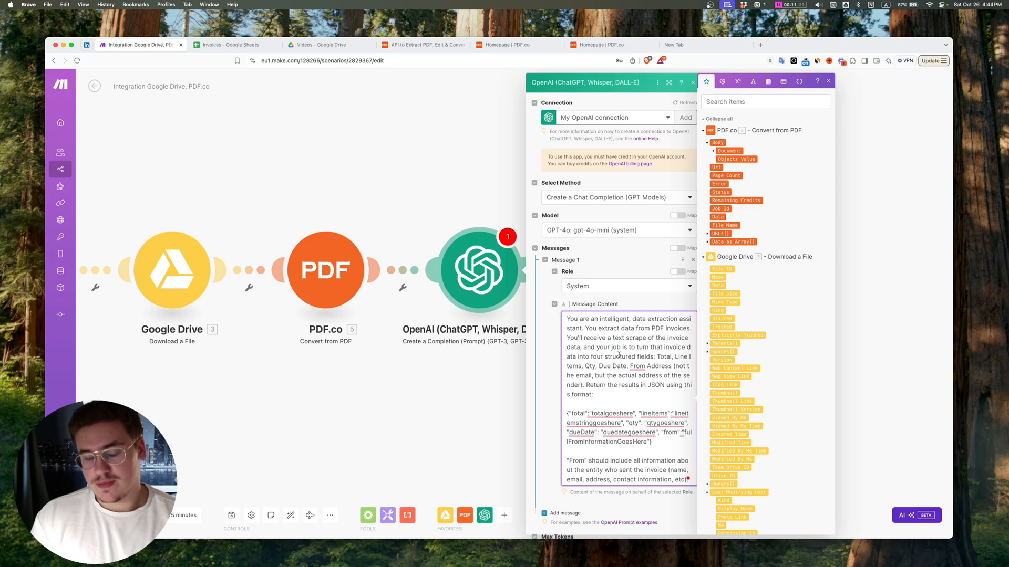
pyautogui.scroll(-2, 619, 352)
pyautogui.scroll(2, 620, 341)
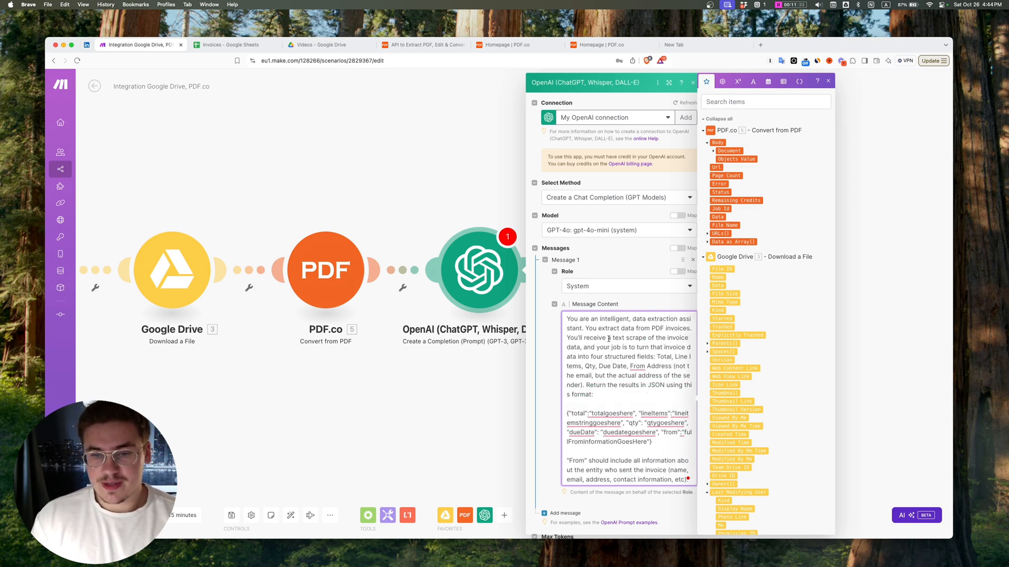
pyautogui.click(608, 339)
pyautogui.moveTo(627, 396); pyautogui.dragTo(565, 329)
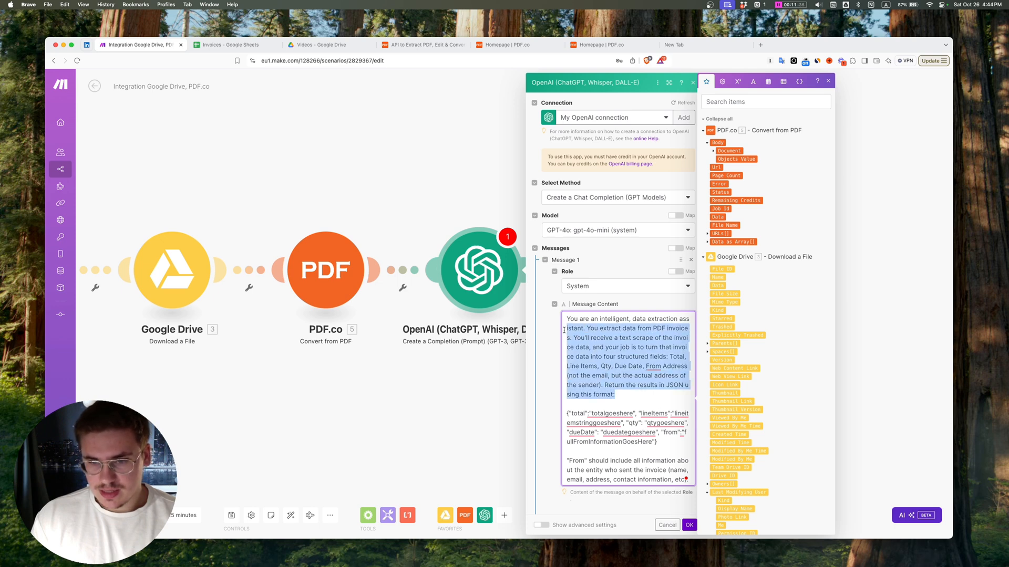
pyautogui.click(640, 395)
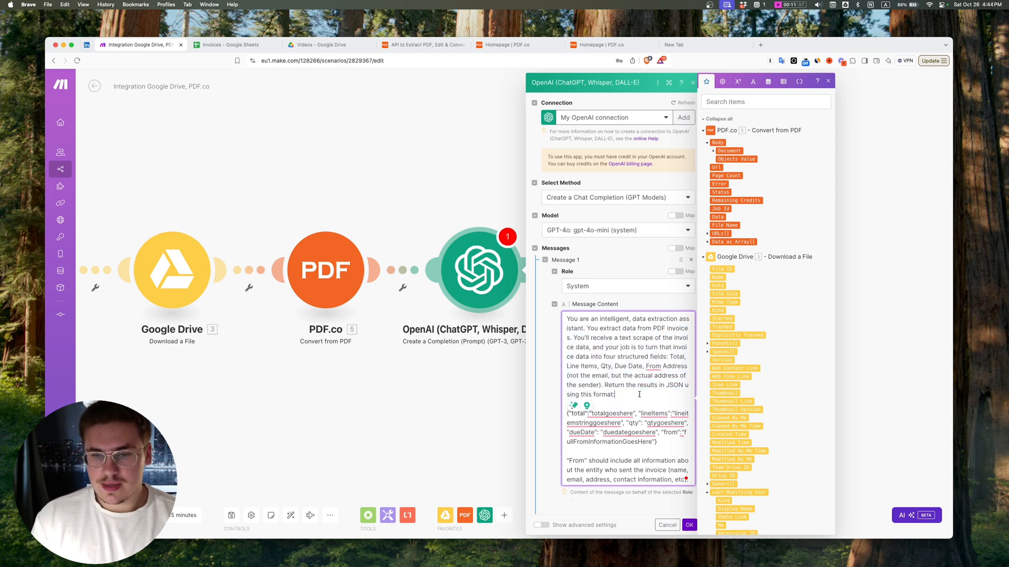
# Step: Correct the System message prompt so it asks for five structured fields instead of four
pyautogui.click(677, 357)
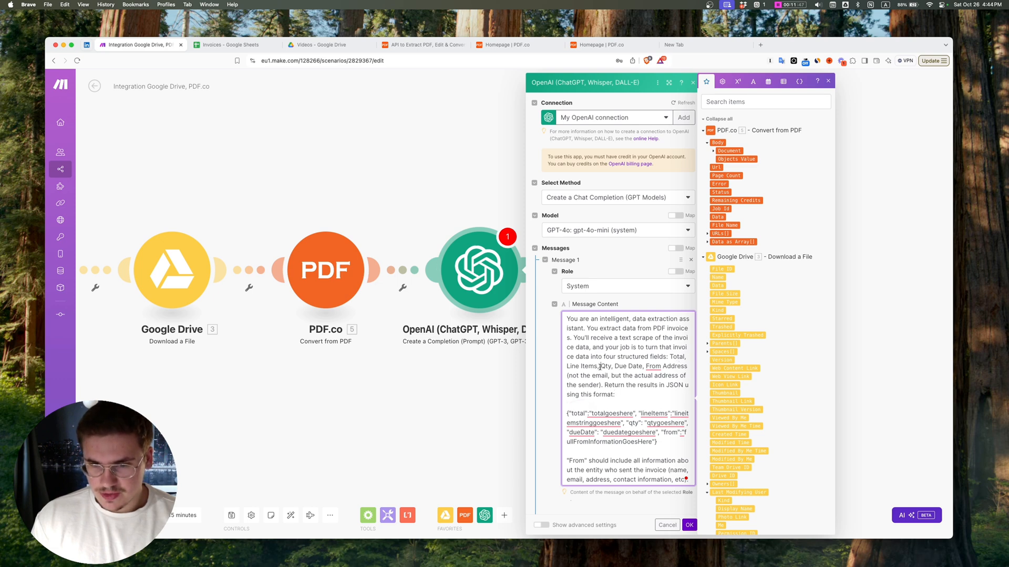
pyautogui.doubleClick(610, 348)
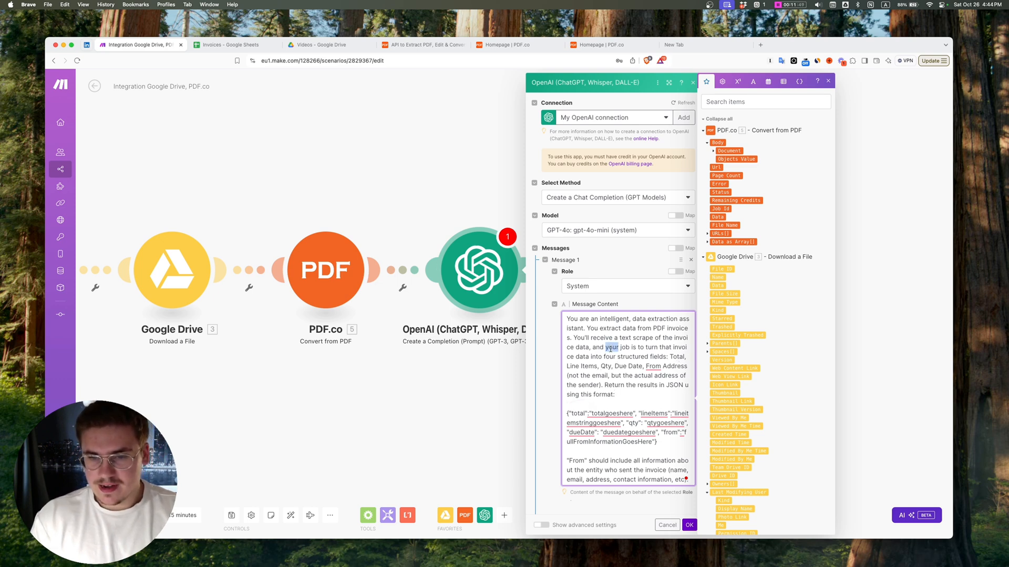
pyautogui.click(616, 357)
pyautogui.press('BackSpace')
pyautogui.press('BackSpace')
pyautogui.press('BackSpace')
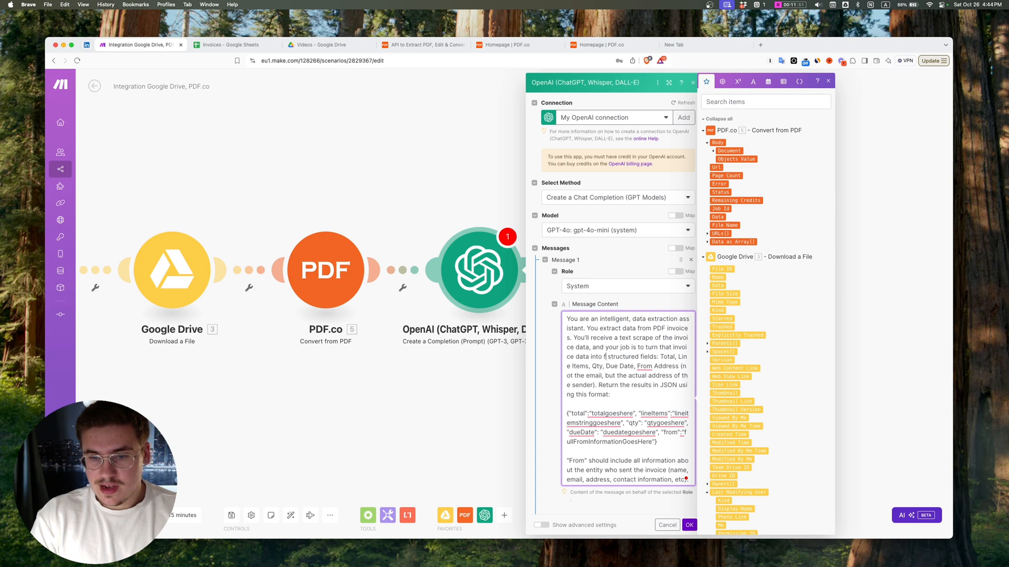
pyautogui.write('ive')
# Step: Review the rest of the System message prompt: the JSON return format, the "From" details and the line items instruction
pyautogui.scroll(-2, 625, 378)
pyautogui.moveTo(615, 355); pyautogui.dragTo(611, 345)
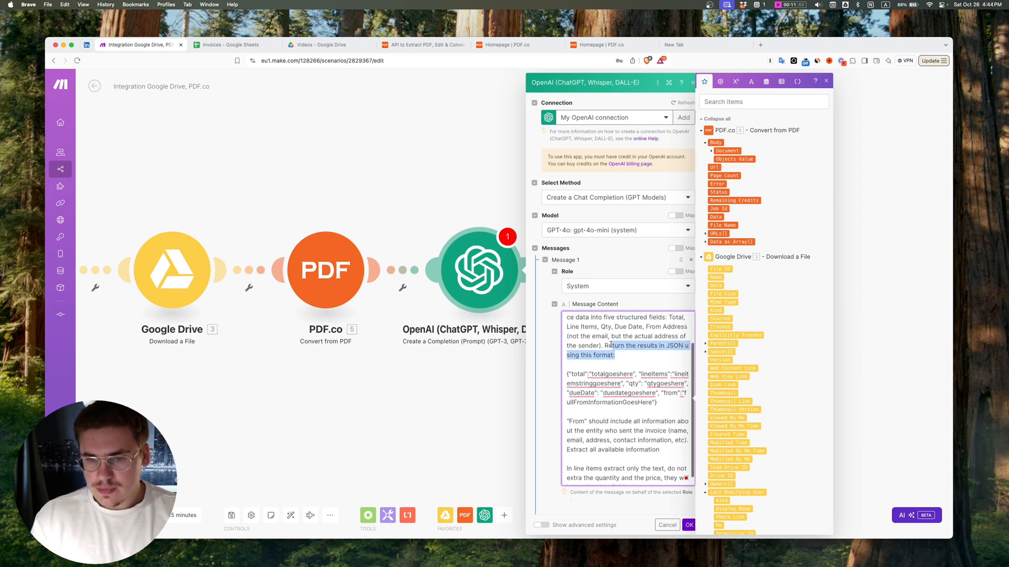
pyautogui.click(629, 348)
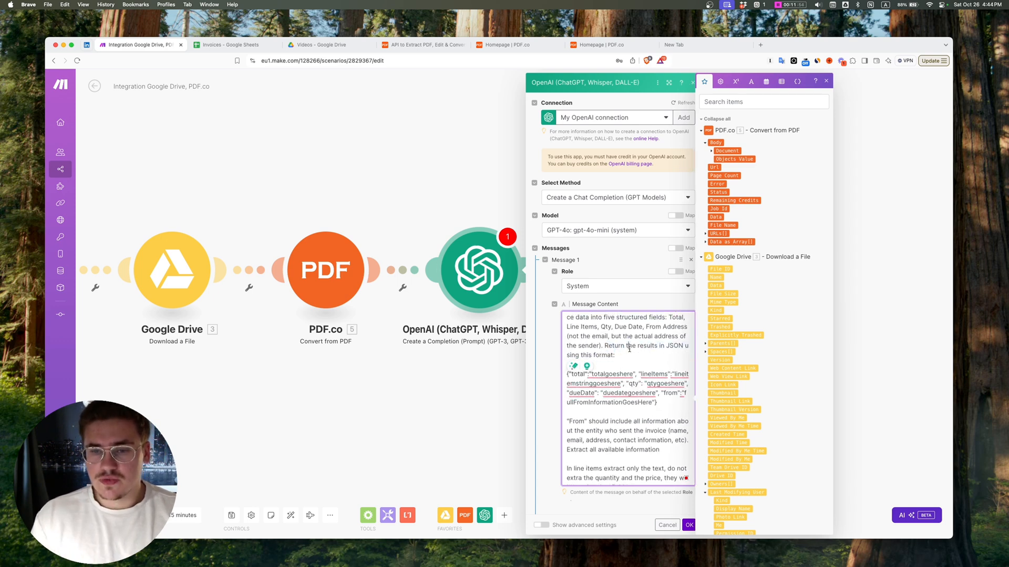
pyautogui.click(676, 356)
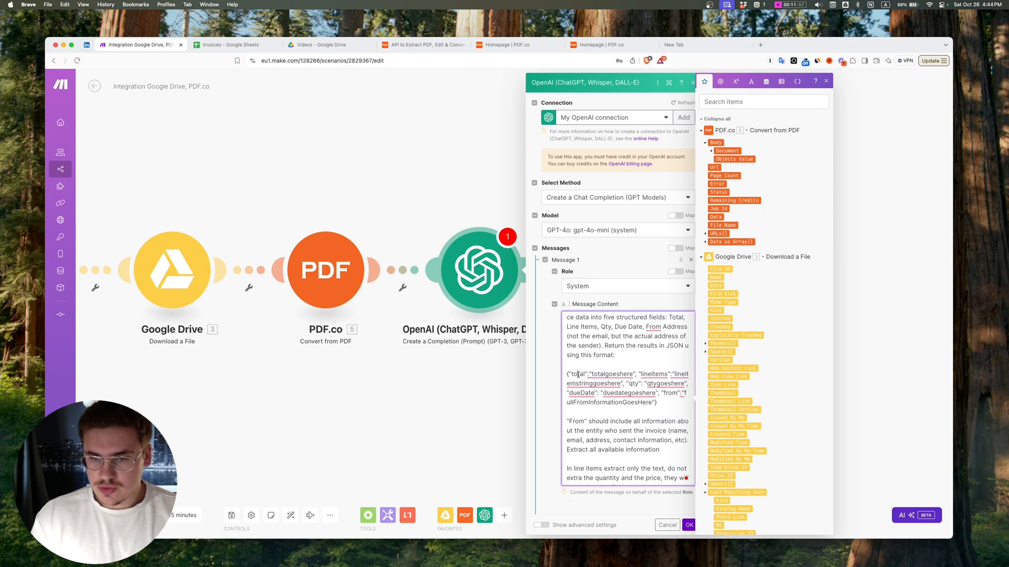
pyautogui.moveTo(634, 377)
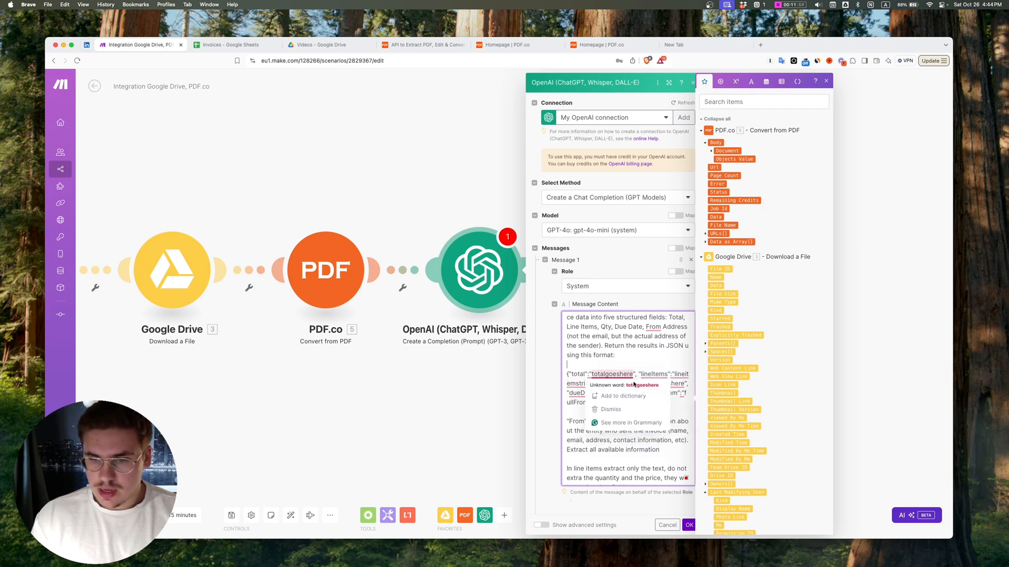
pyautogui.click(641, 355)
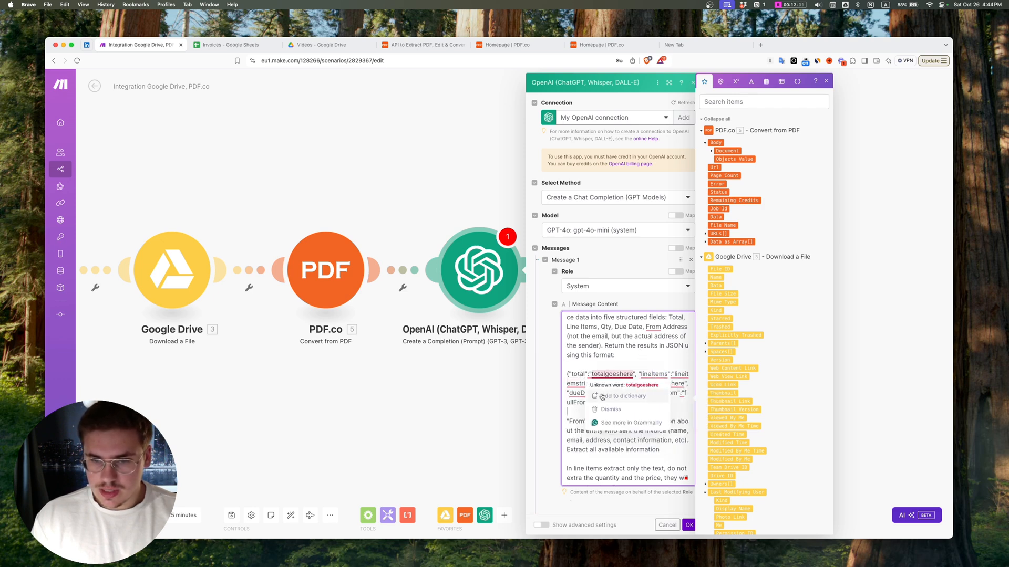
pyautogui.click(620, 402)
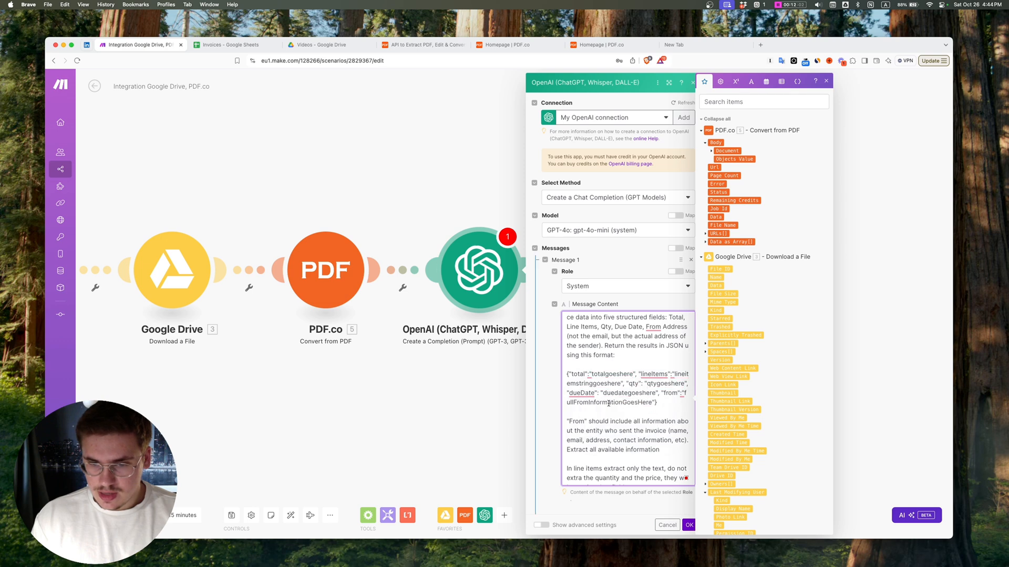
pyautogui.click(652, 402)
pyautogui.write('"')
pyautogui.scroll(-1, 620, 420)
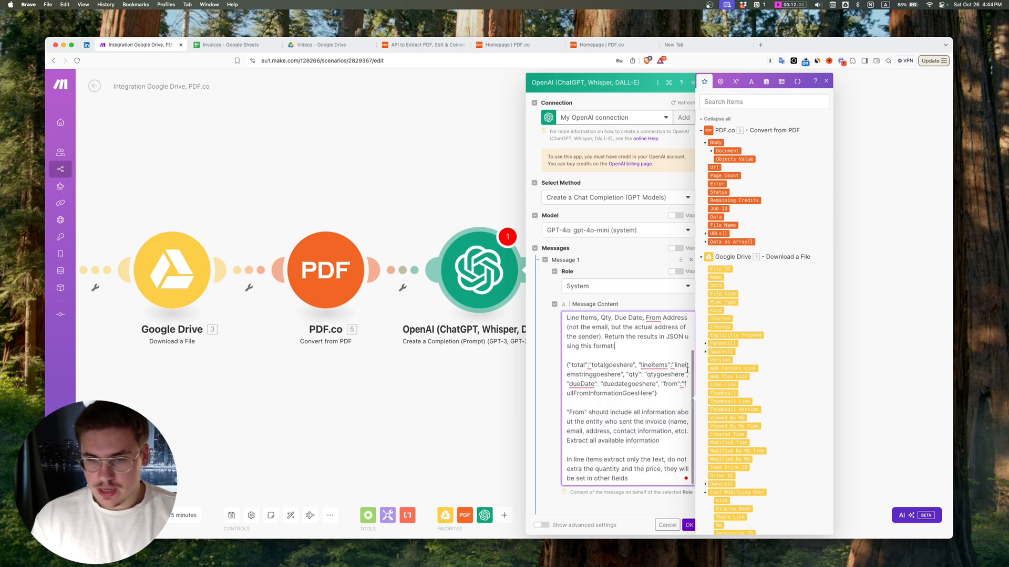
pyautogui.scroll(-3, 577, 435)
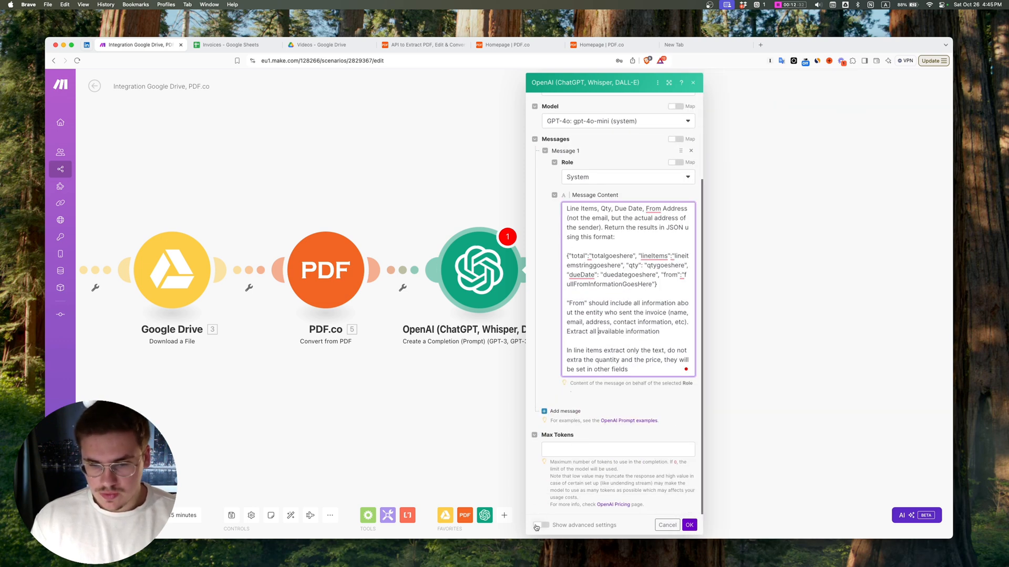
# Step: Show the OpenAI module's advanced settings and set the Temperature to 0.7
pyautogui.click(544, 525)
pyautogui.scroll(-3, 564, 402)
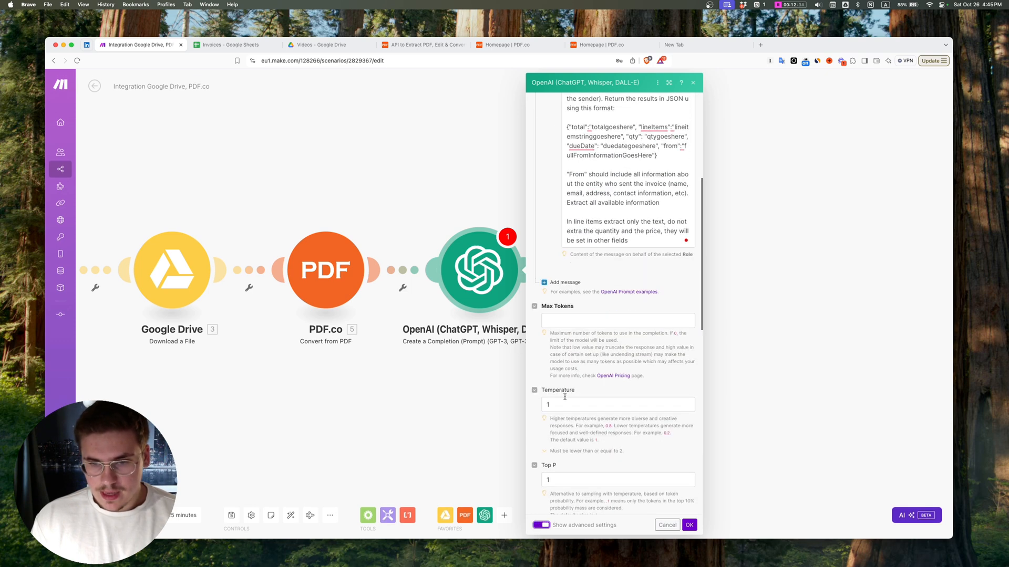
pyautogui.click(563, 403)
pyautogui.press('BackSpace')
pyautogui.write('0.')
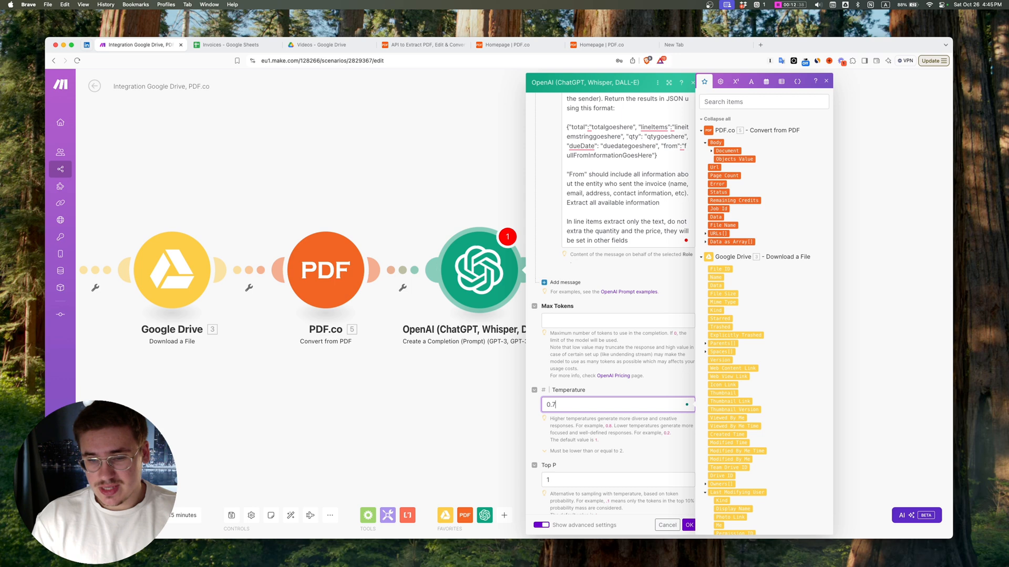
pyautogui.write('7')
# Step: Set the OpenAI module's Response Format to JSON Object and Parse JSON Response to Yes
pyautogui.scroll(-8, 588, 453)
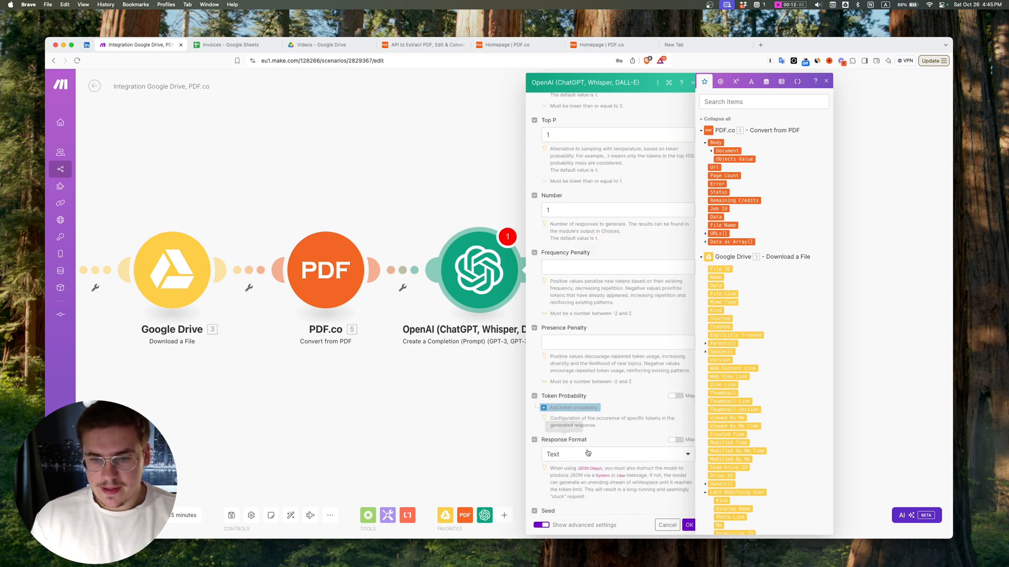
pyautogui.scroll(-3, 588, 453)
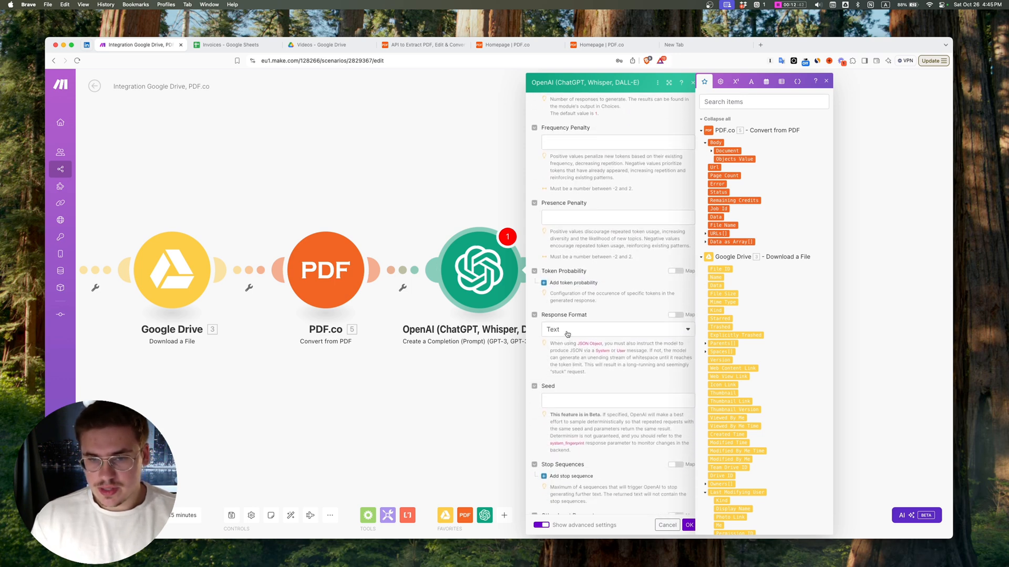
pyautogui.click(567, 334)
pyautogui.click(563, 374)
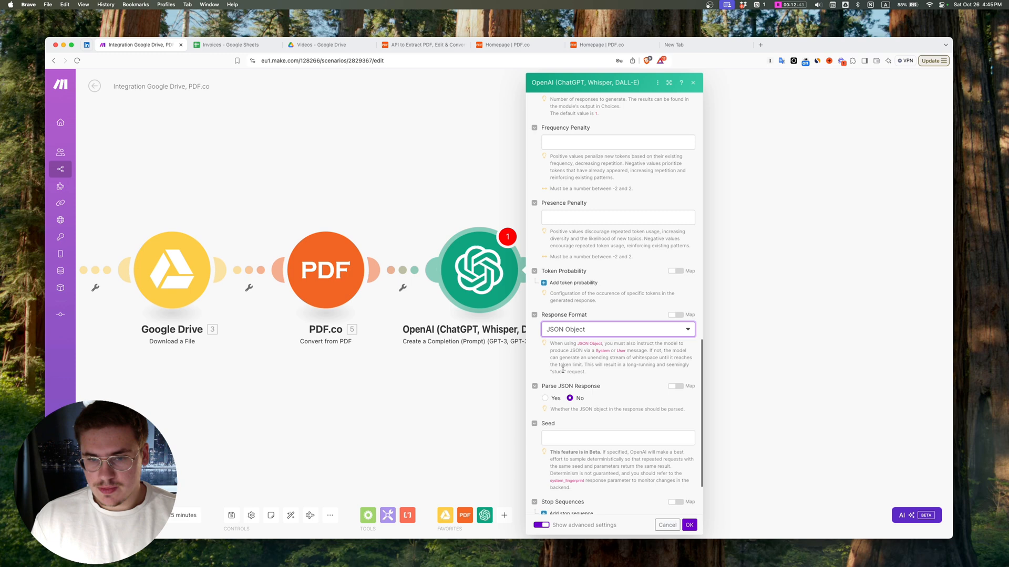
pyautogui.click(545, 398)
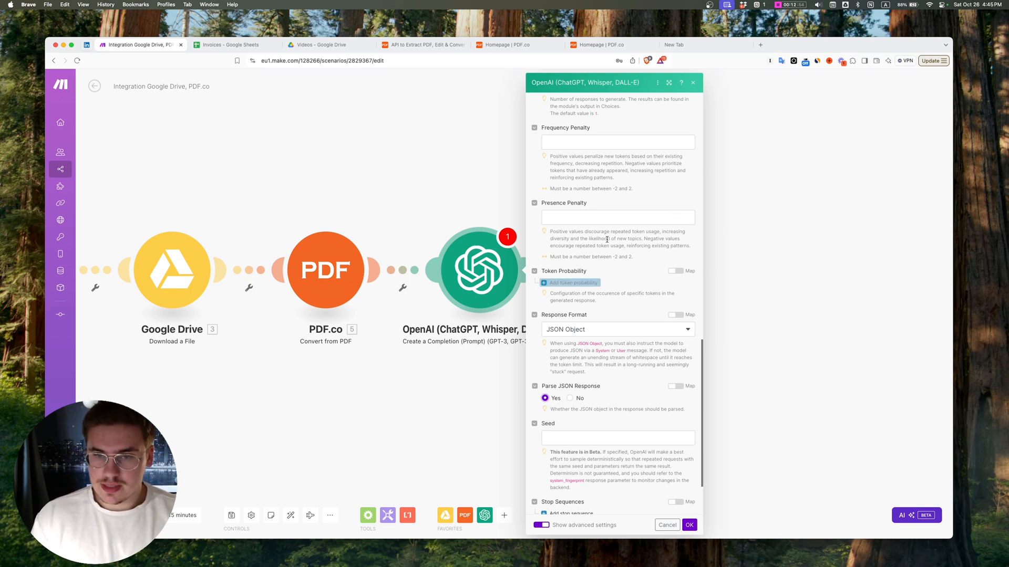
# Step: Set the OpenAI module's Max Tokens to 0
pyautogui.scroll(10, 580, 324)
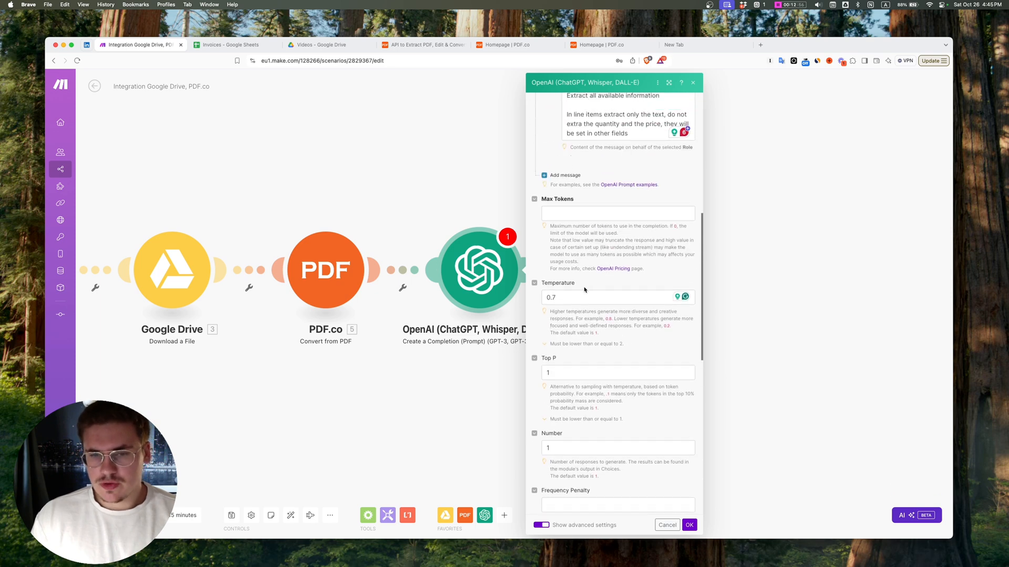
pyautogui.click(580, 296)
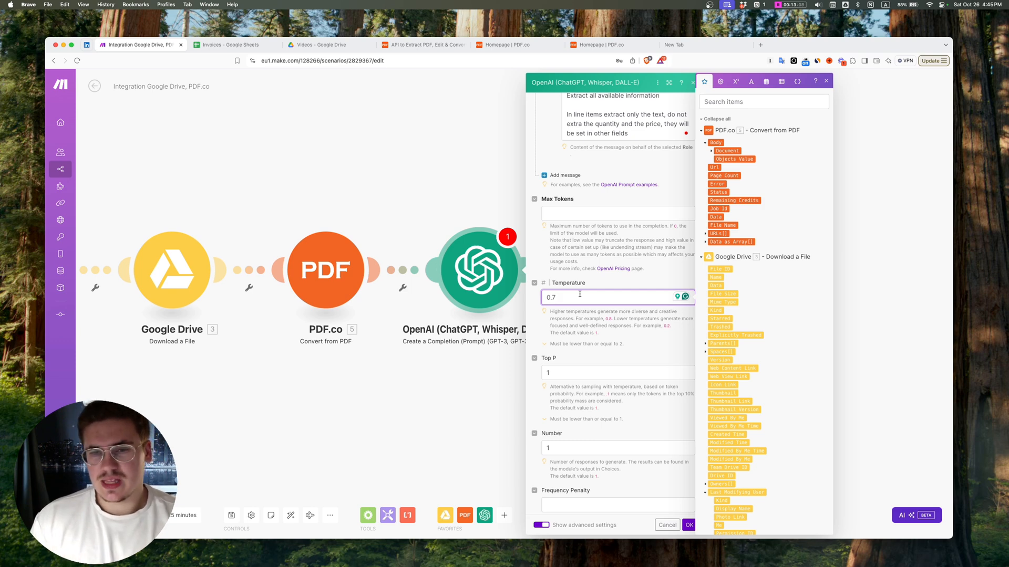
pyautogui.scroll(5, 579, 294)
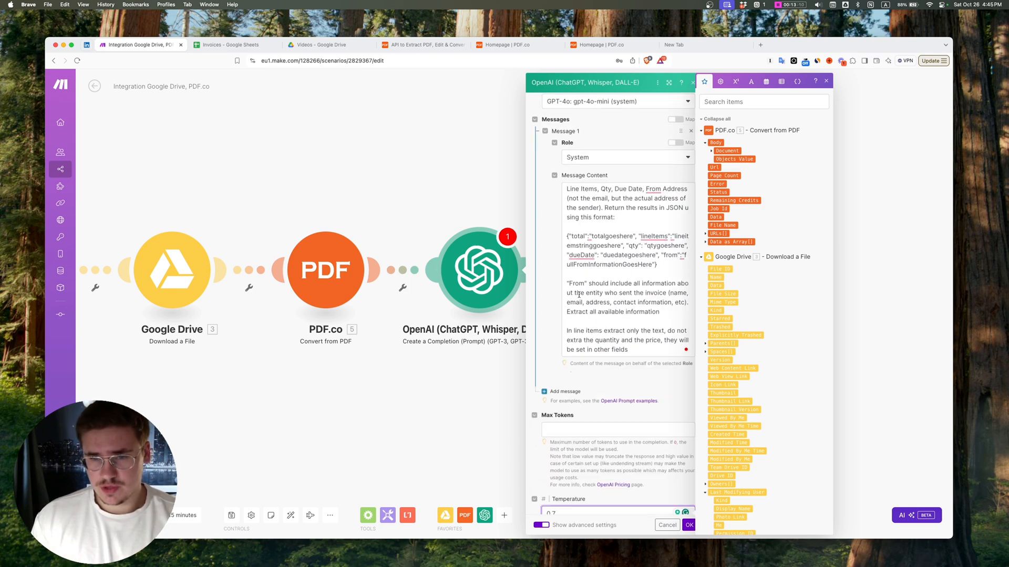
pyautogui.click(564, 427)
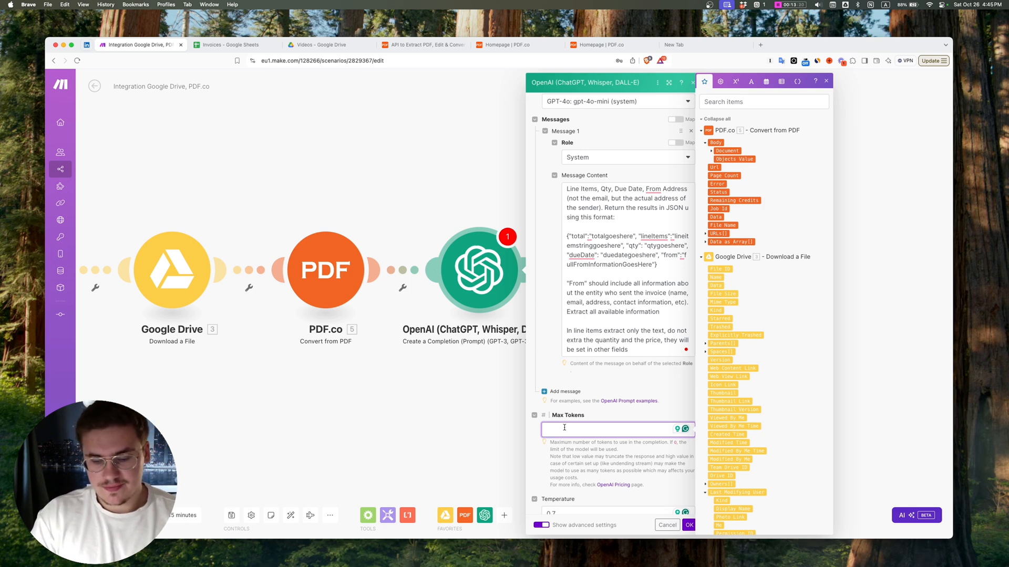
pyautogui.write('0')
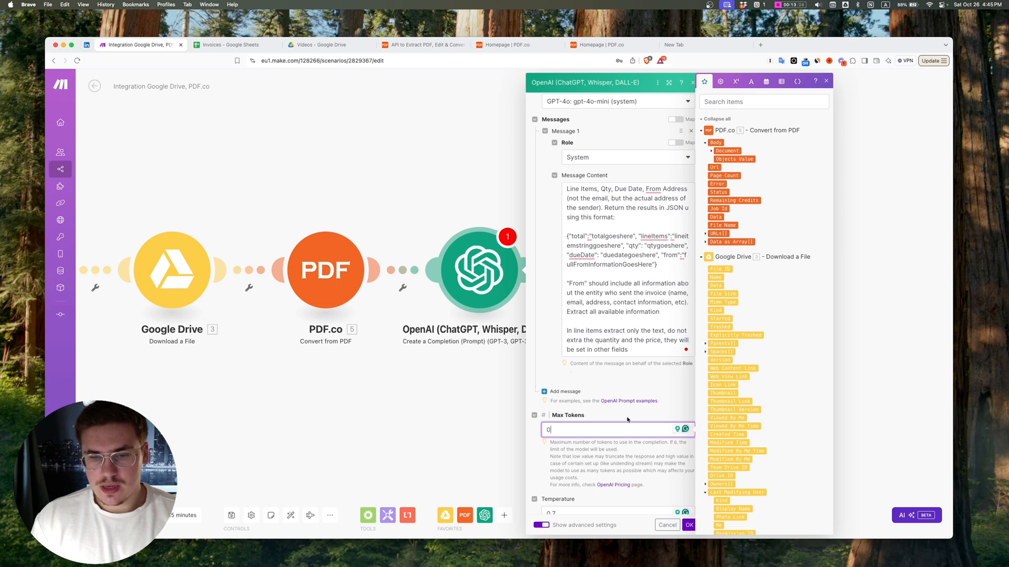
pyautogui.moveTo(610, 477); pyautogui.dragTo(576, 463)
# Step: Append "NEVER ADD any words beside the JSON output. ALWAYS OUTPUT JSON ONLY!!" as a new paragraph at the end of the System message prompt
pyautogui.scroll(2, 618, 271)
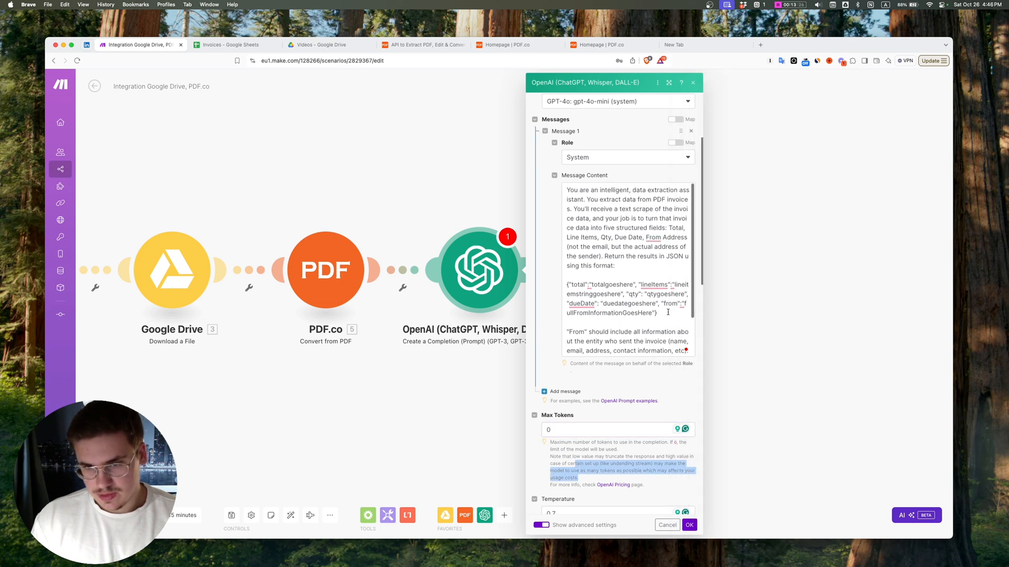
pyautogui.moveTo(668, 312); pyautogui.dragTo(557, 261)
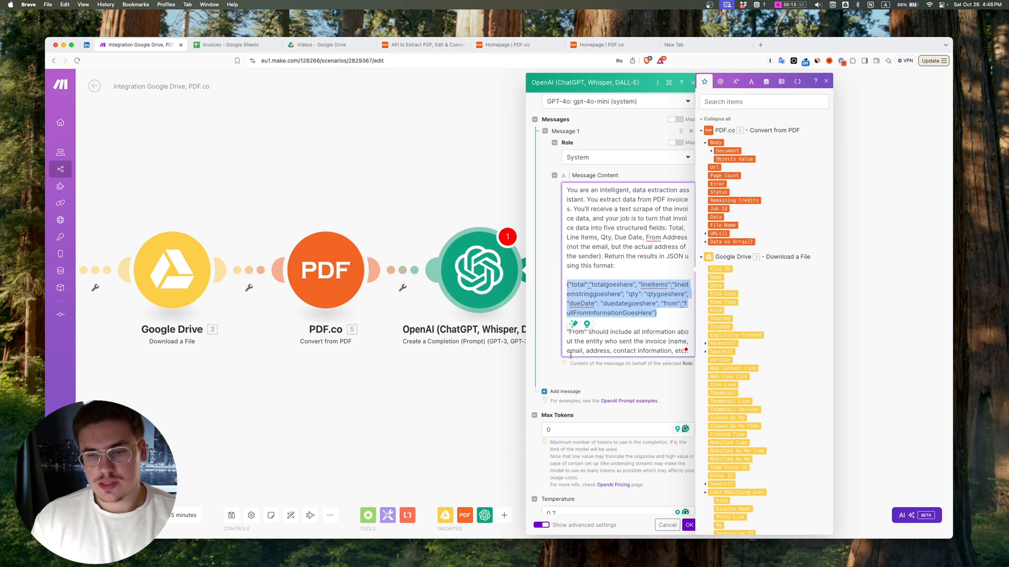
pyautogui.scroll(-2, 610, 322)
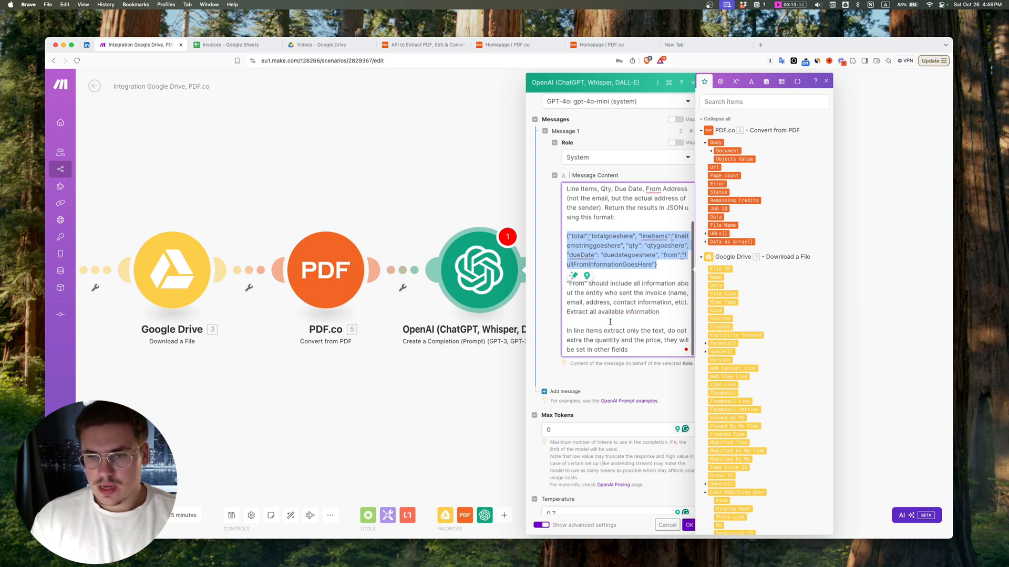
pyautogui.click(642, 349)
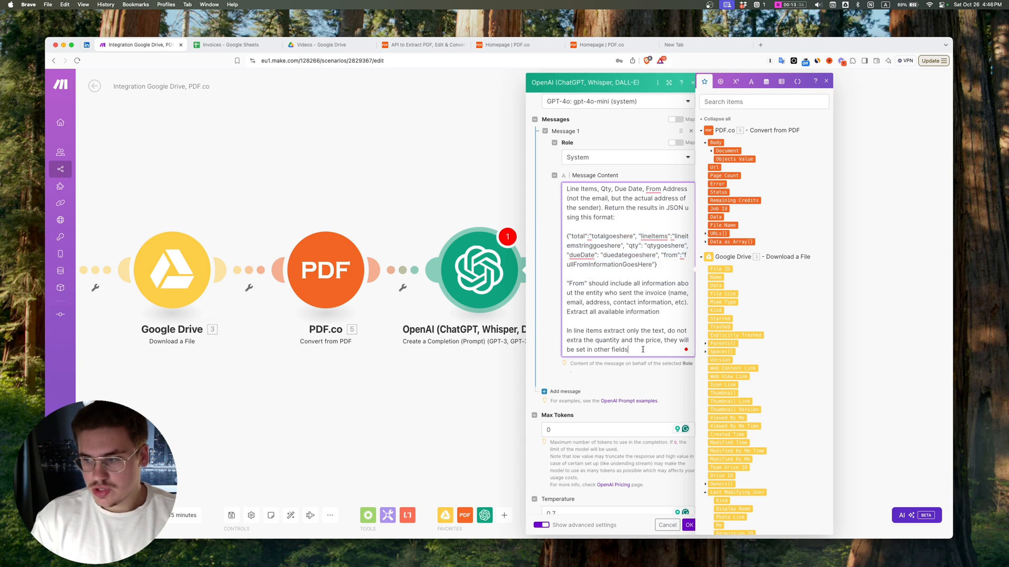
pyautogui.press('Return')
pyautogui.press('Return')
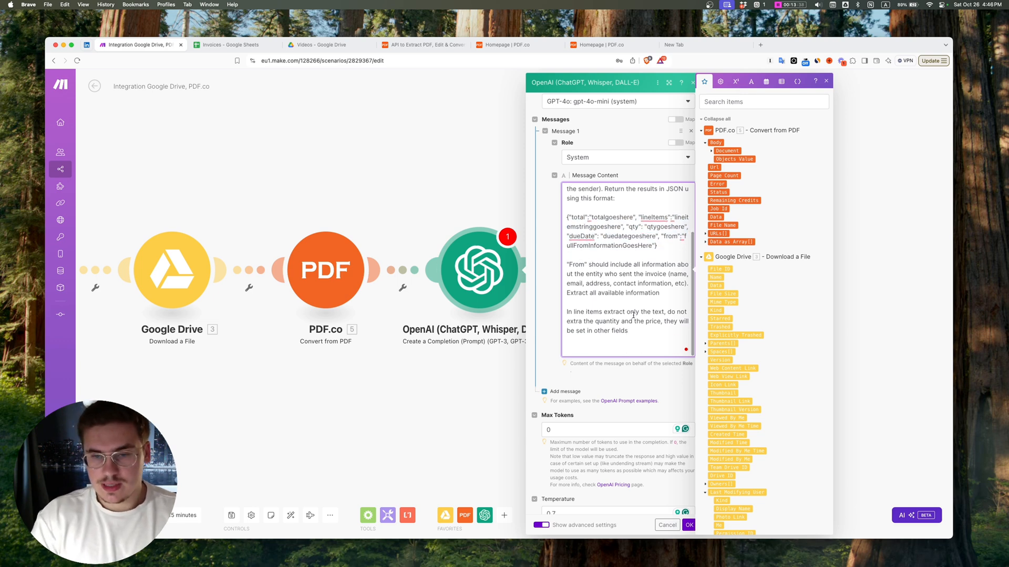
pyautogui.write('NEVER AD')
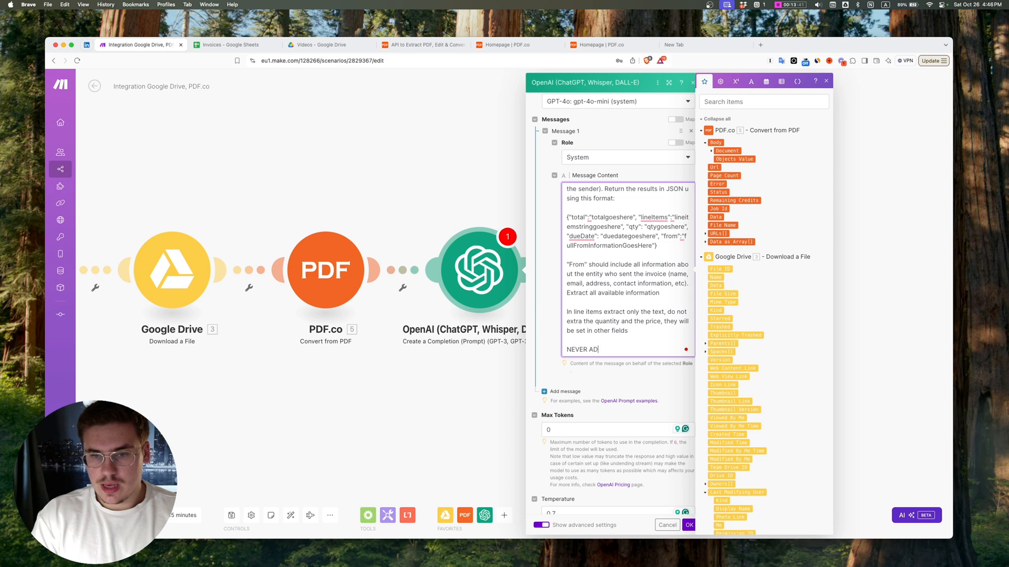
pyautogui.write('D any words beside the JSO')
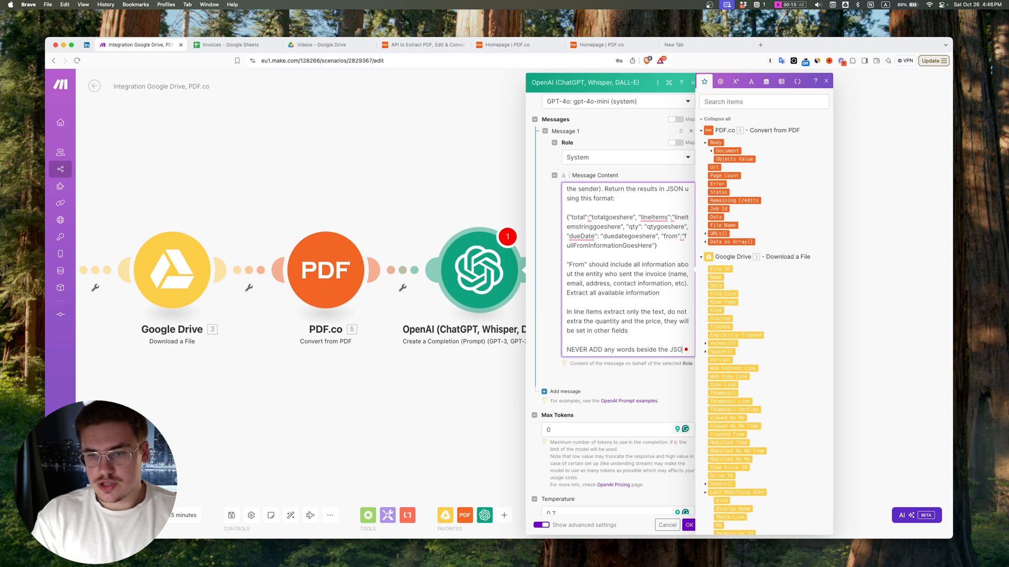
pyautogui.write('N output. ALWAYS OUT')
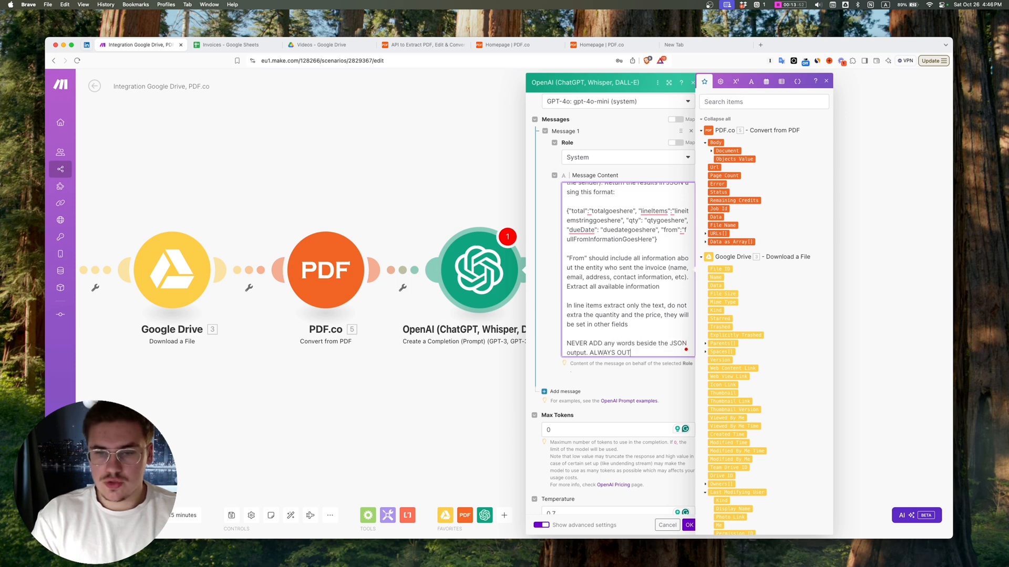
pyautogui.write('PUT JSON ONLY!!')
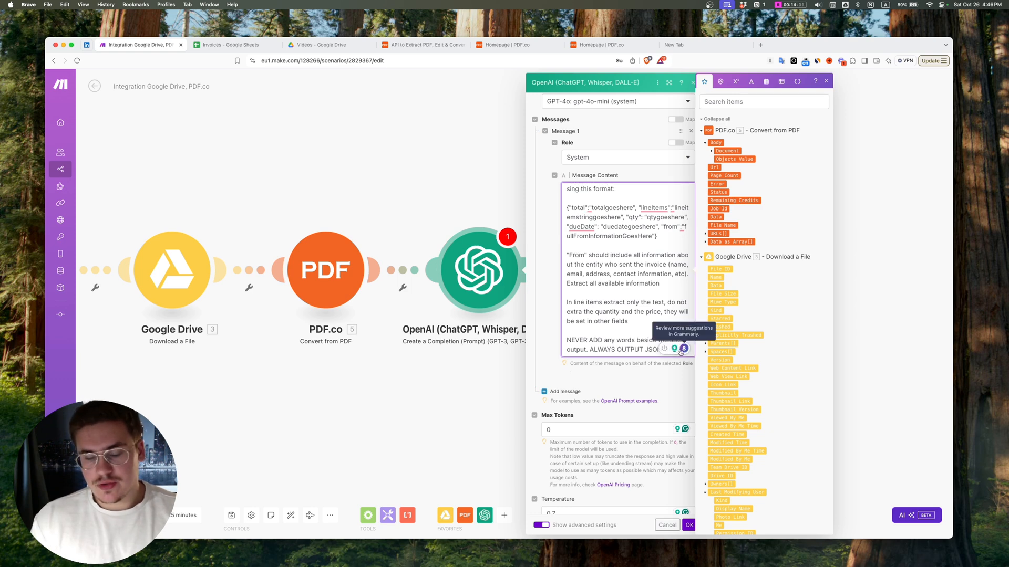
pyautogui.click(634, 350)
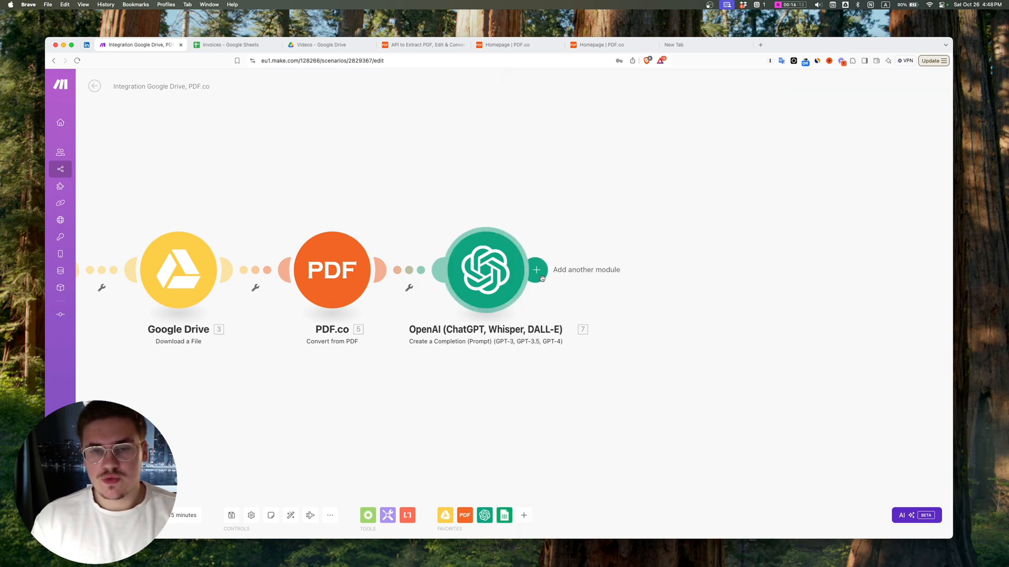
# Step: Add a Google Sheets Add a Row module after the OpenAI module
pyautogui.click(543, 276)
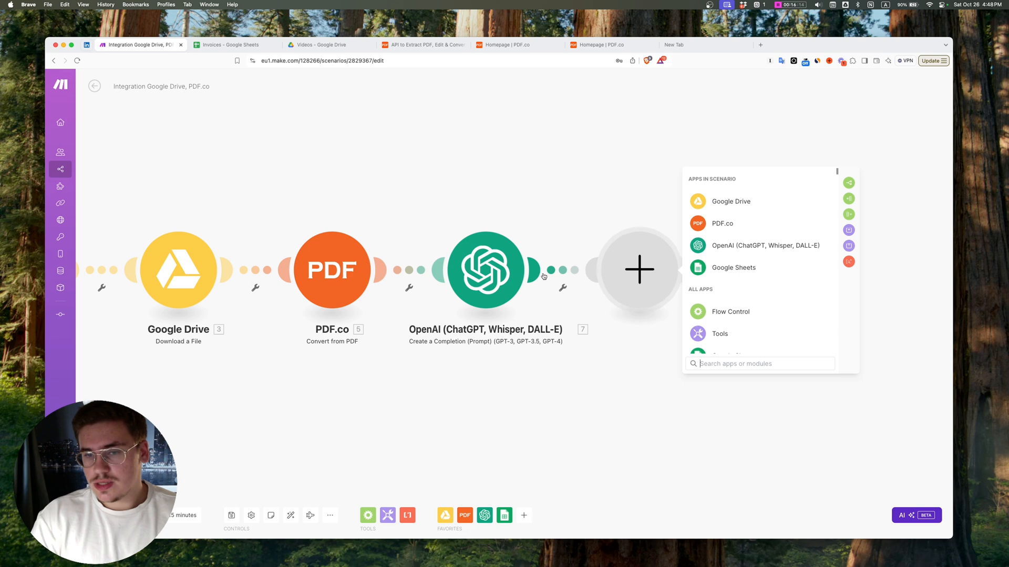
pyautogui.write('google')
pyautogui.press('Return')
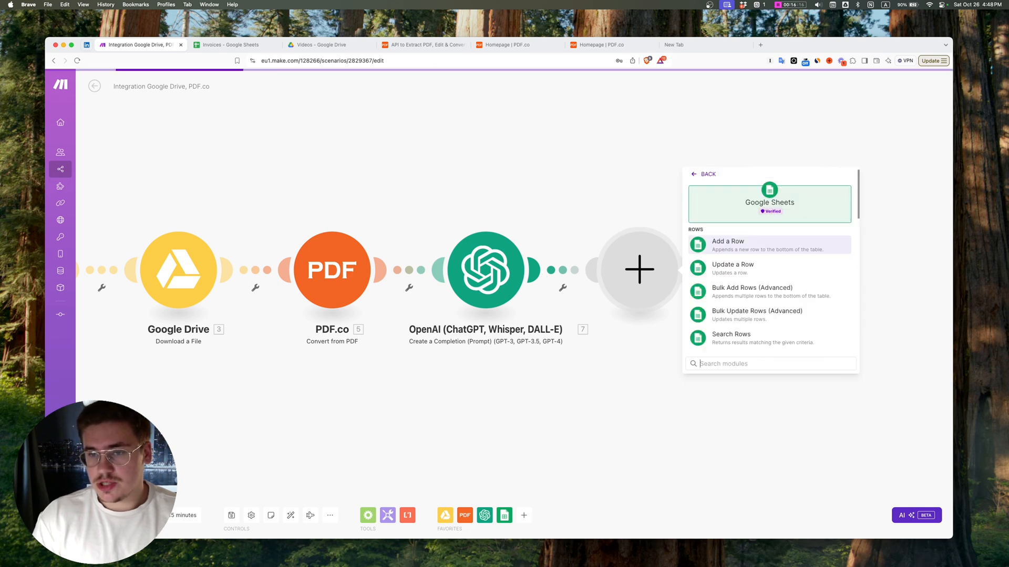
pyautogui.press('Return')
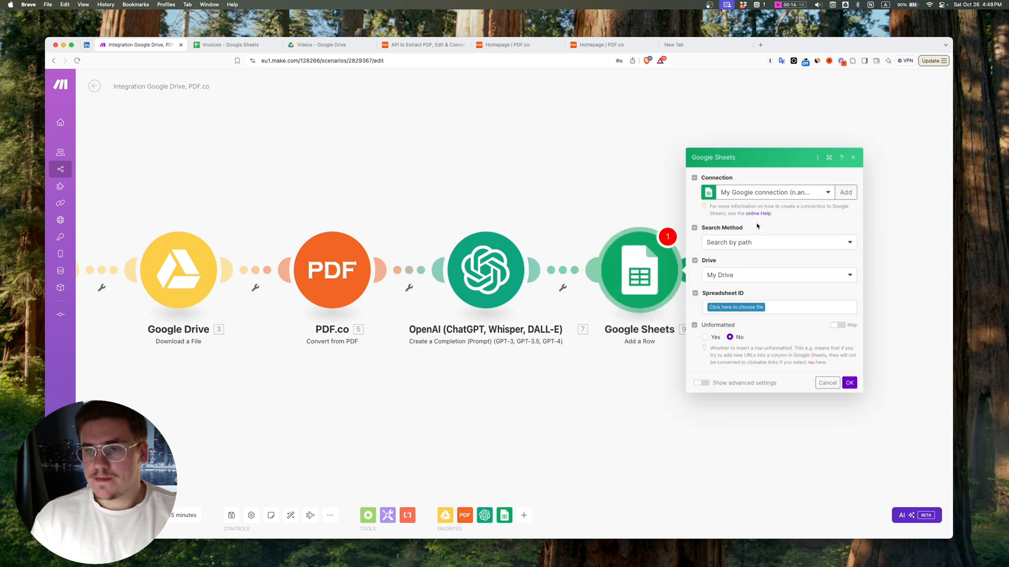
# Step: Choose the other available Google account connection for the Google Sheets Add a Row module
pyautogui.click(777, 193)
pyautogui.click(768, 206)
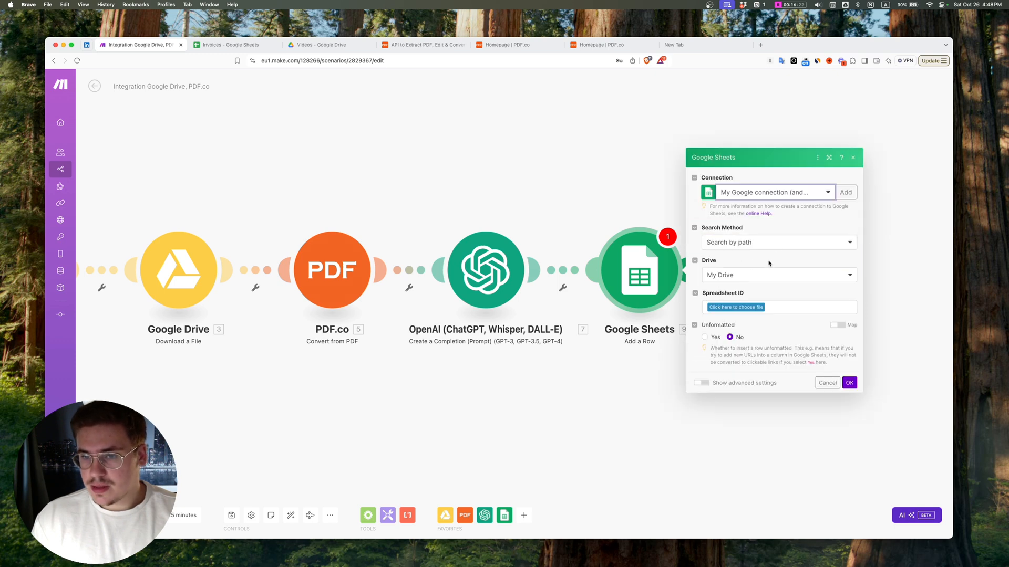
pyautogui.click(754, 307)
pyautogui.click(751, 242)
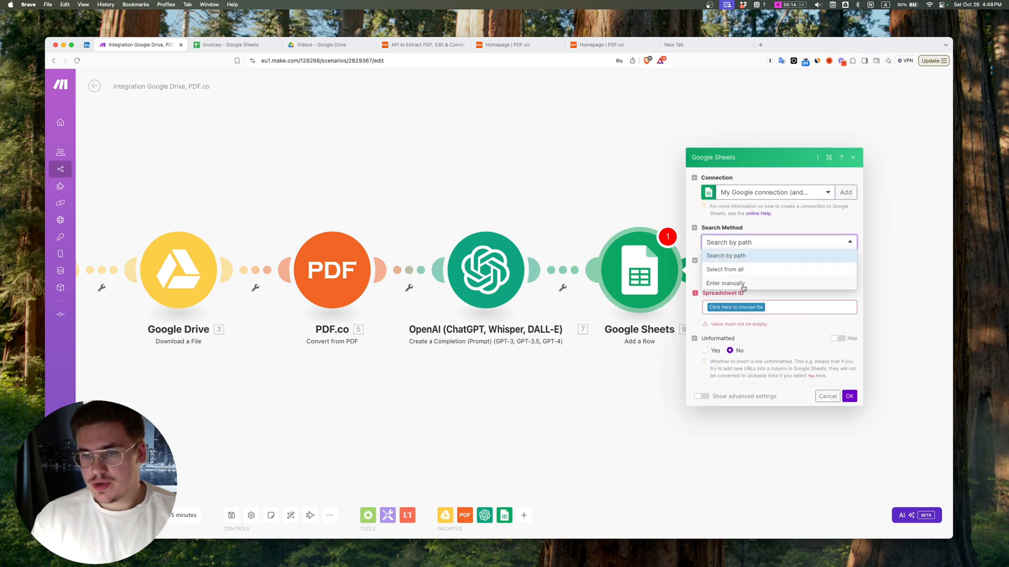
pyautogui.click(744, 288)
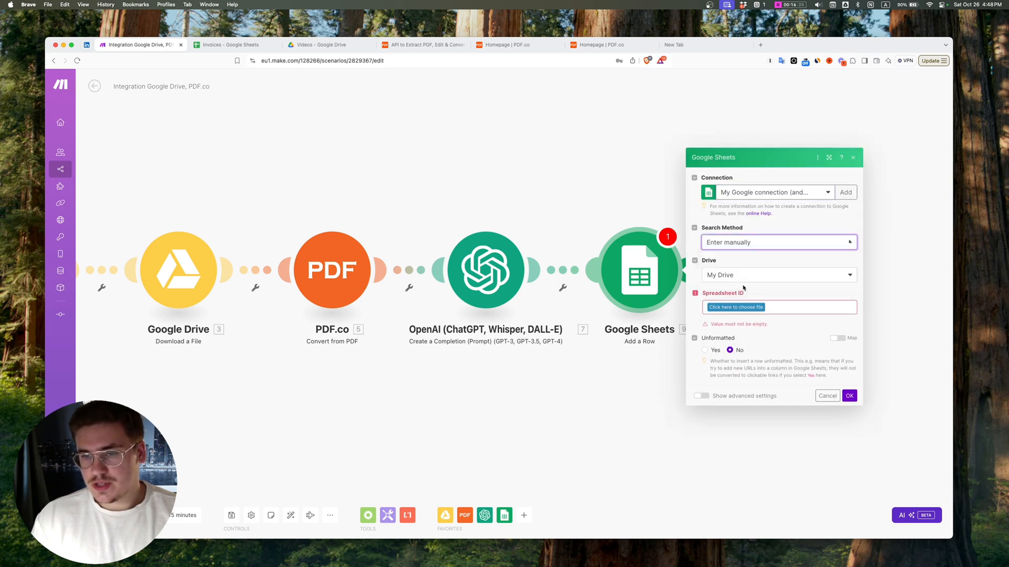
pyautogui.click(240, 45)
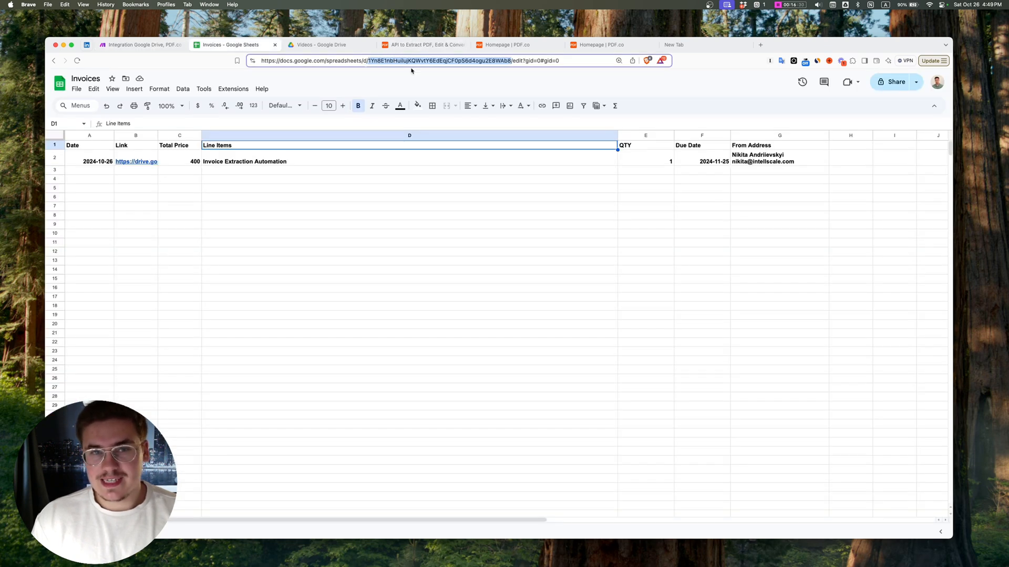
pyautogui.click(509, 60)
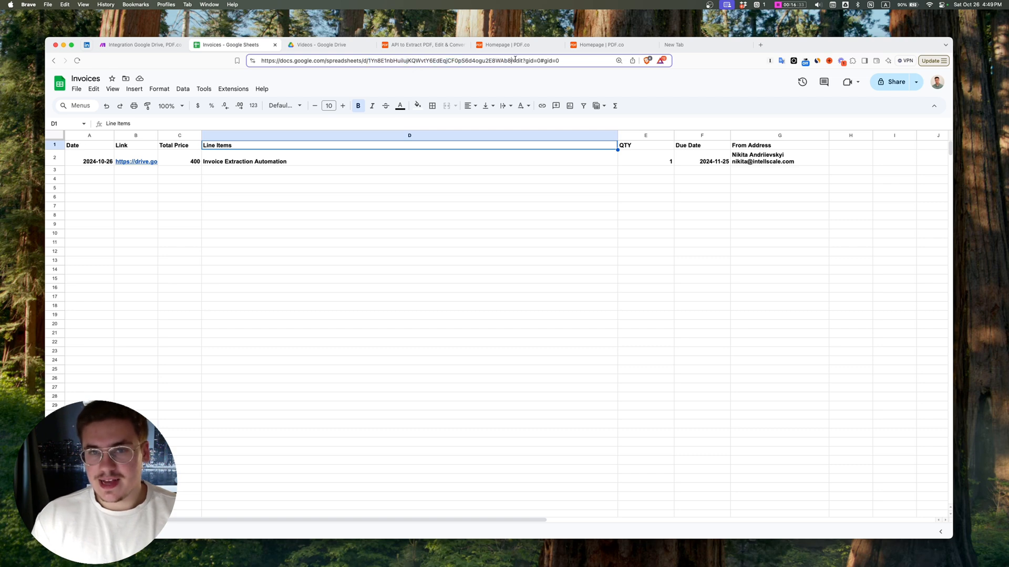
pyautogui.click(135, 45)
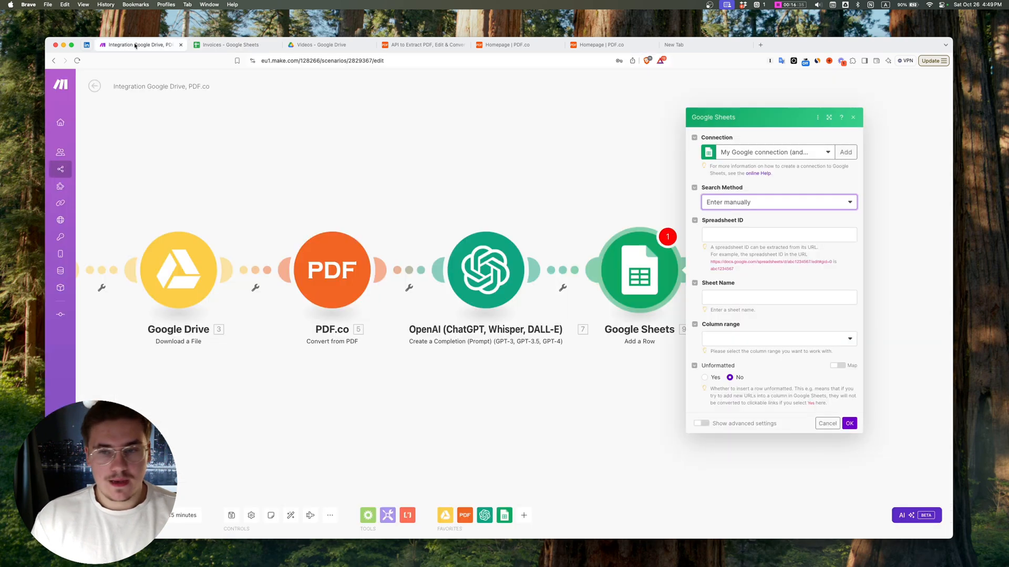
# Step: Set the Google Sheets module's Search Method to Search by path and select Sheet1 of the Invoices spreadsheet
pyautogui.click(750, 203)
pyautogui.click(739, 224)
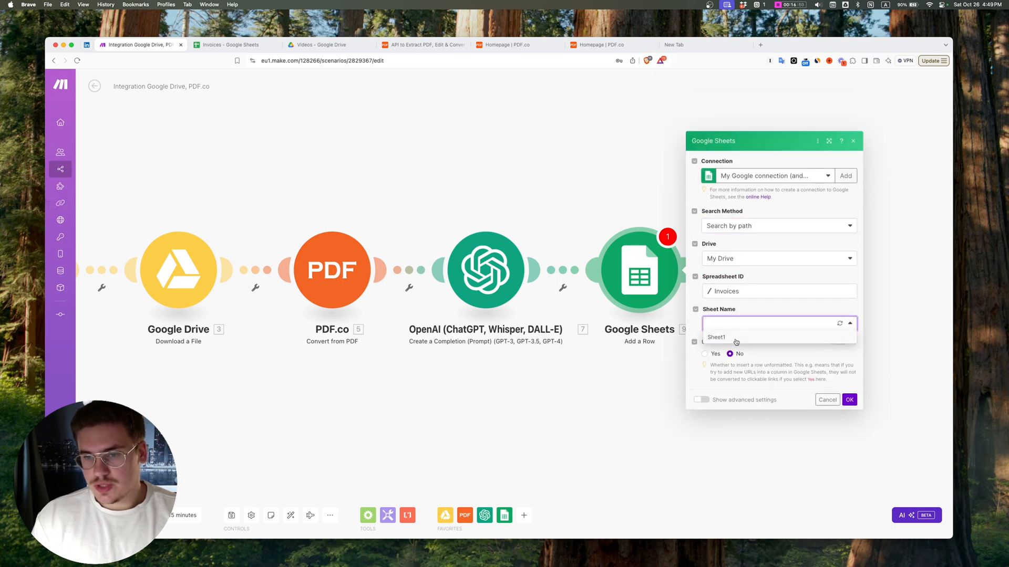
pyautogui.click(735, 334)
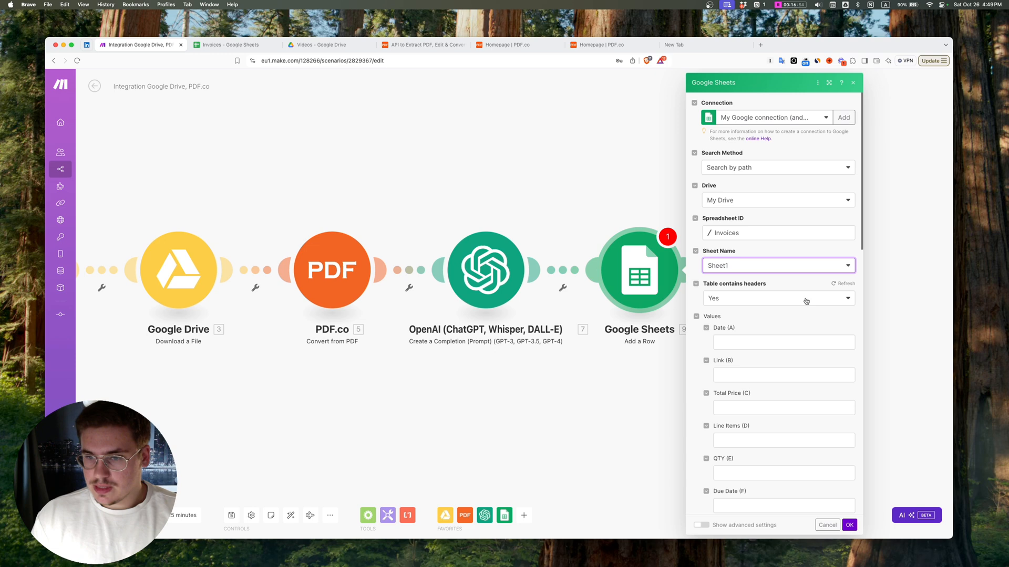
# Step: Start the Date (A) value with a formatDate function on the Created Time from Watch Files in a Folder
pyautogui.scroll(-2, 767, 294)
pyautogui.click(733, 289)
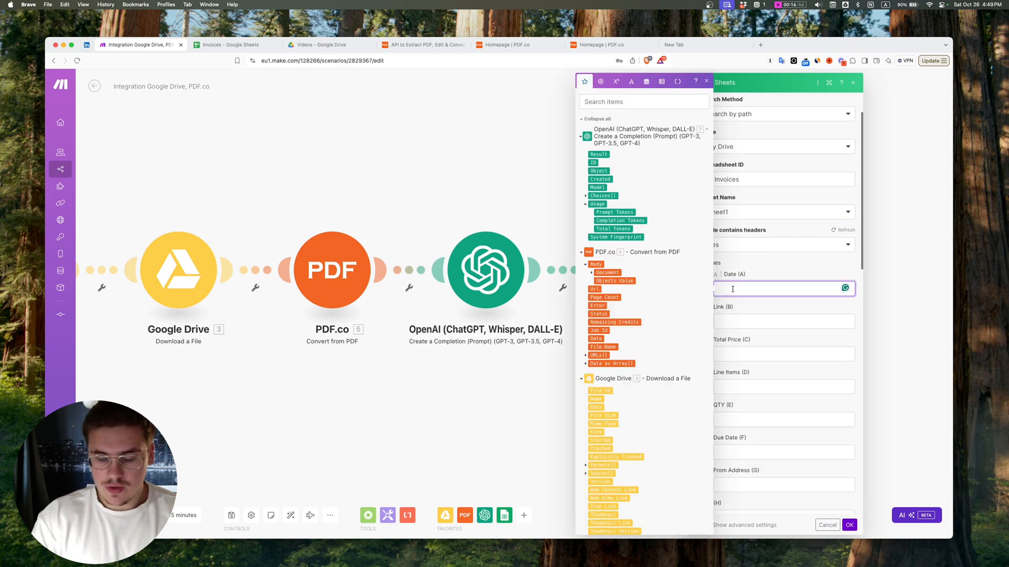
pyautogui.write('formatDate(')
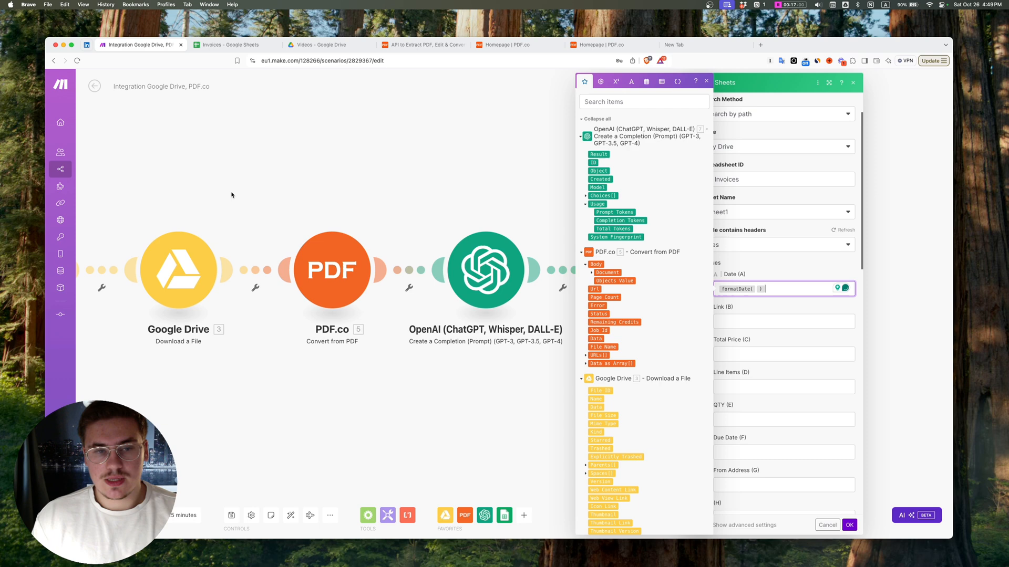
pyautogui.moveTo(232, 194); pyautogui.dragTo(464, 197)
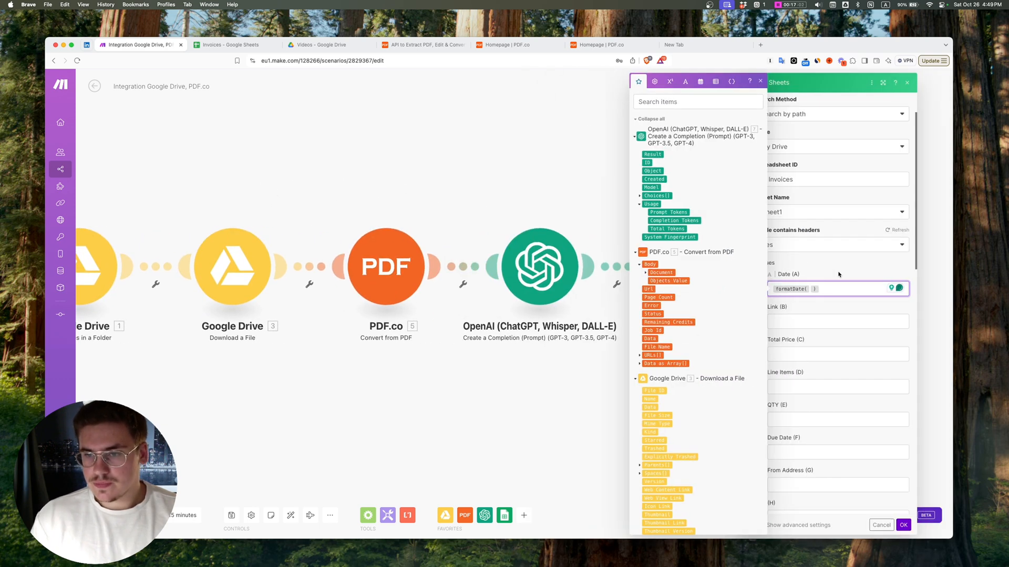
pyautogui.scroll(-3, 707, 321)
pyautogui.scroll(-10, 707, 321)
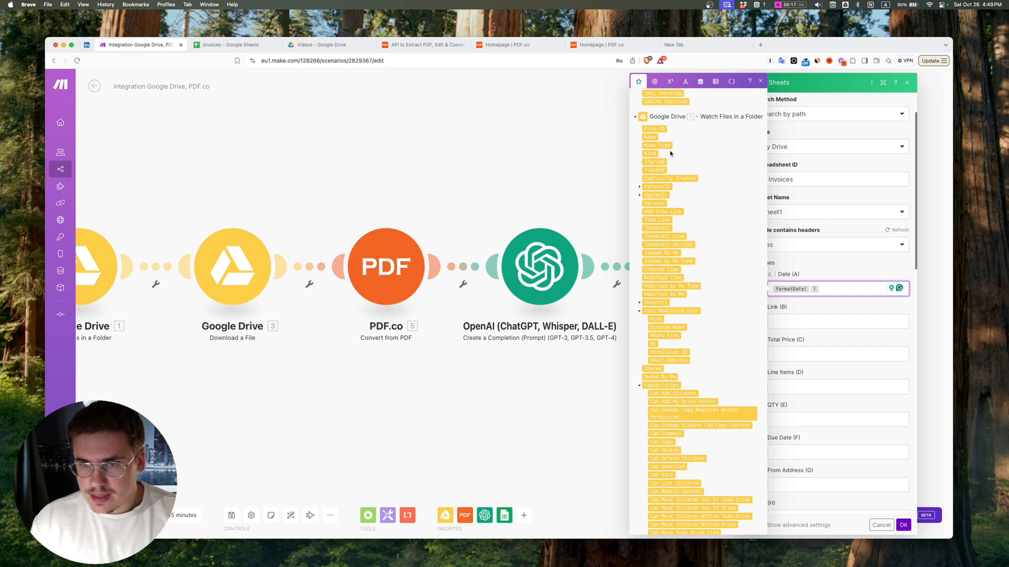
pyautogui.click(666, 269)
# Step: Complete the Date (A) formatDate function with the format YYYY-MM-DD HH:mm
pyautogui.write('; ')
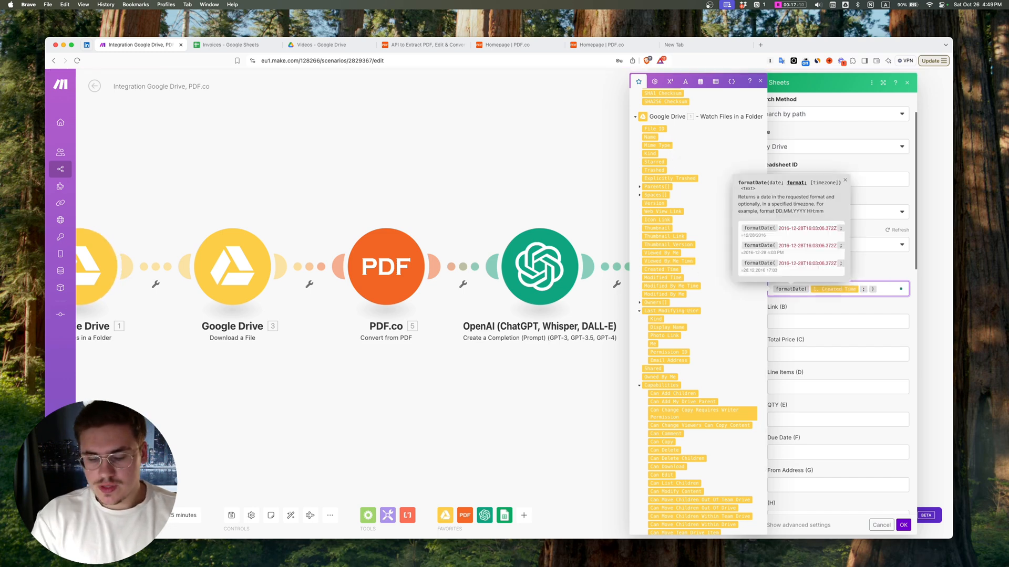
pyautogui.write('YYYY ')
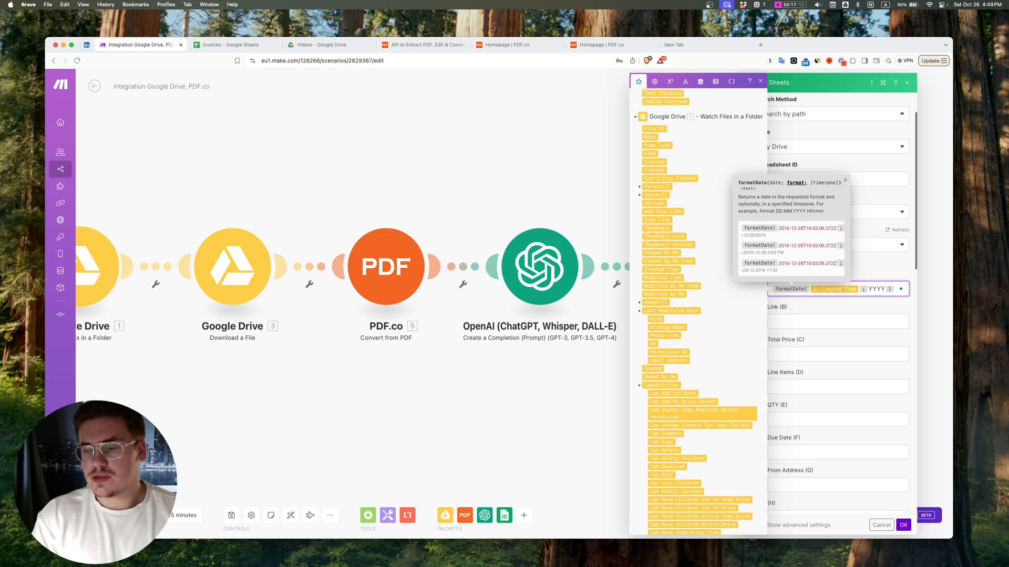
pyautogui.write('-MM-DD H')
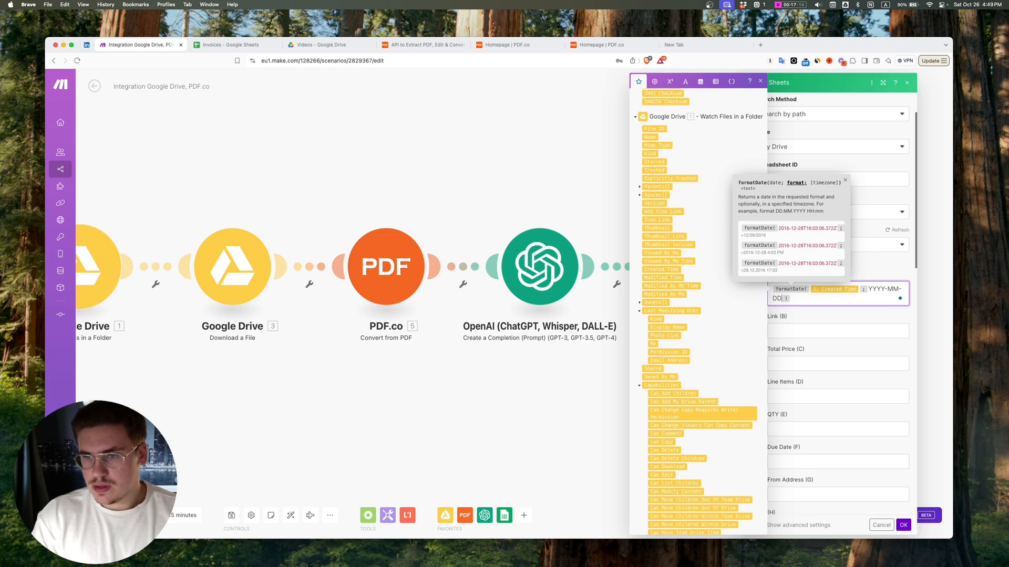
pyautogui.write('H;')
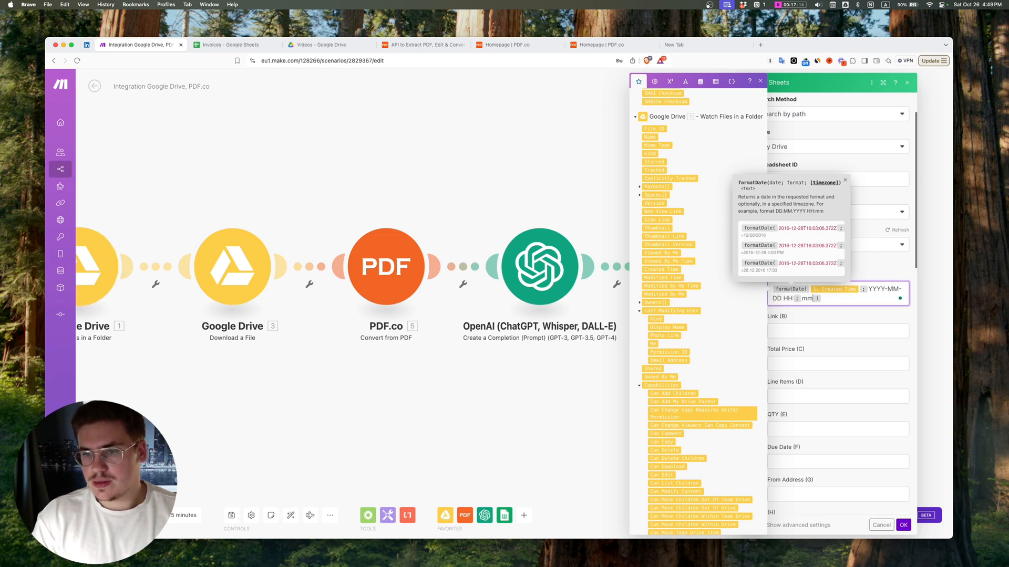
pyautogui.press('BackSpace')
pyautogui.write(':mm')
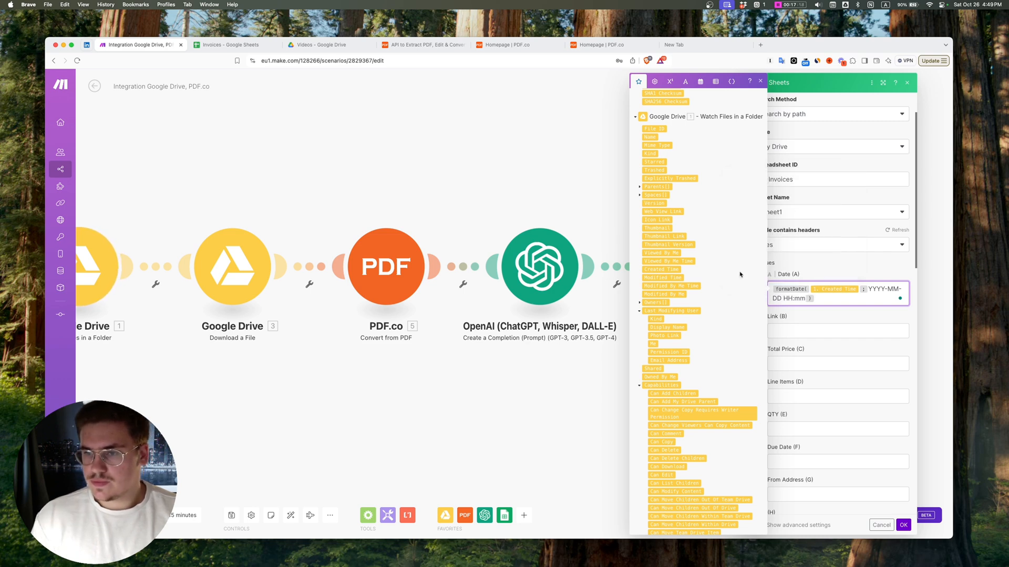
pyautogui.click(882, 288)
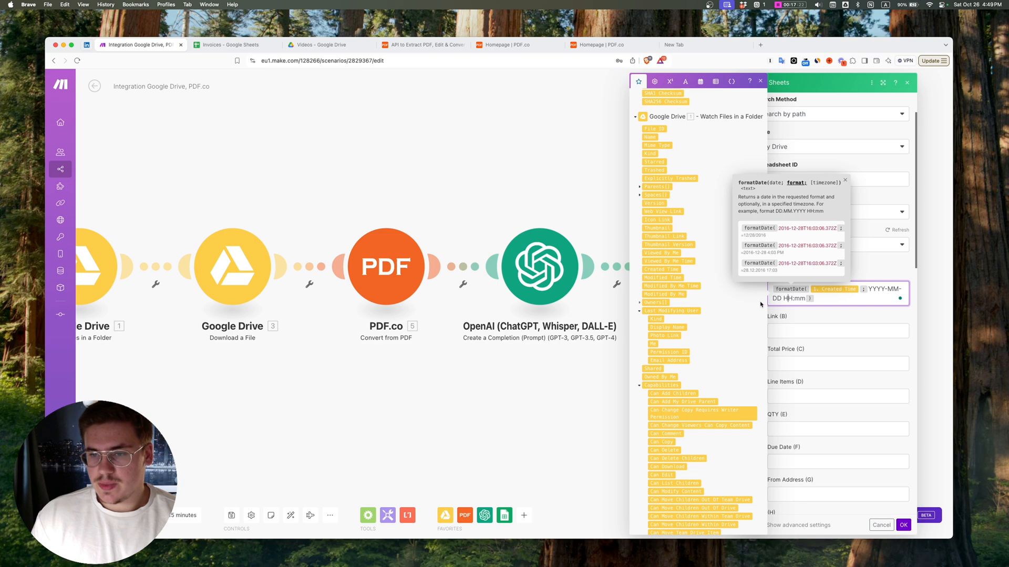
# Step: Look through the Google Drive mapping items for a file link suitable for the Link (B) value
pyautogui.click(791, 331)
pyautogui.scroll(-3, 660, 269)
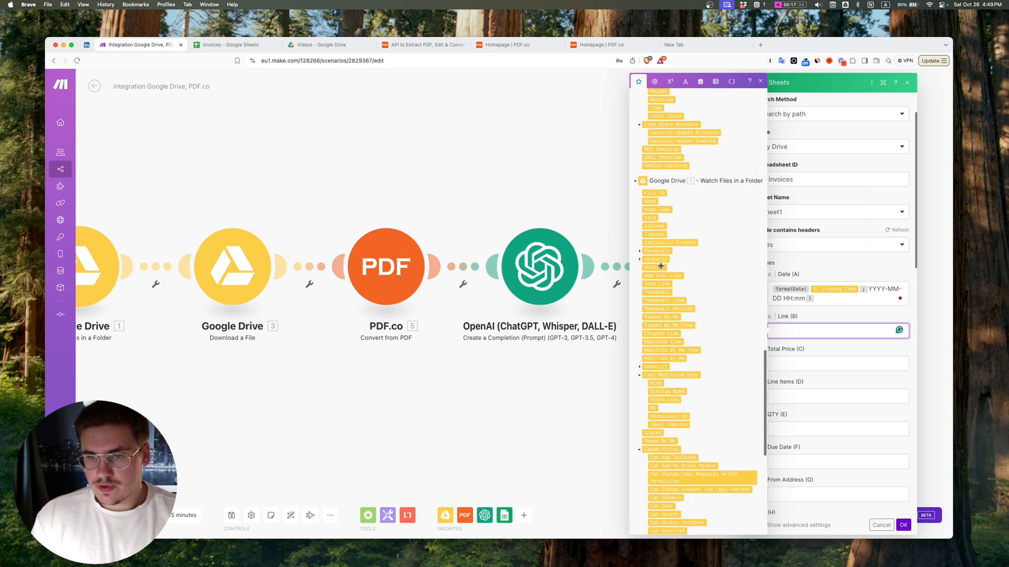
pyautogui.scroll(10, 660, 268)
pyautogui.scroll(-8, 668, 282)
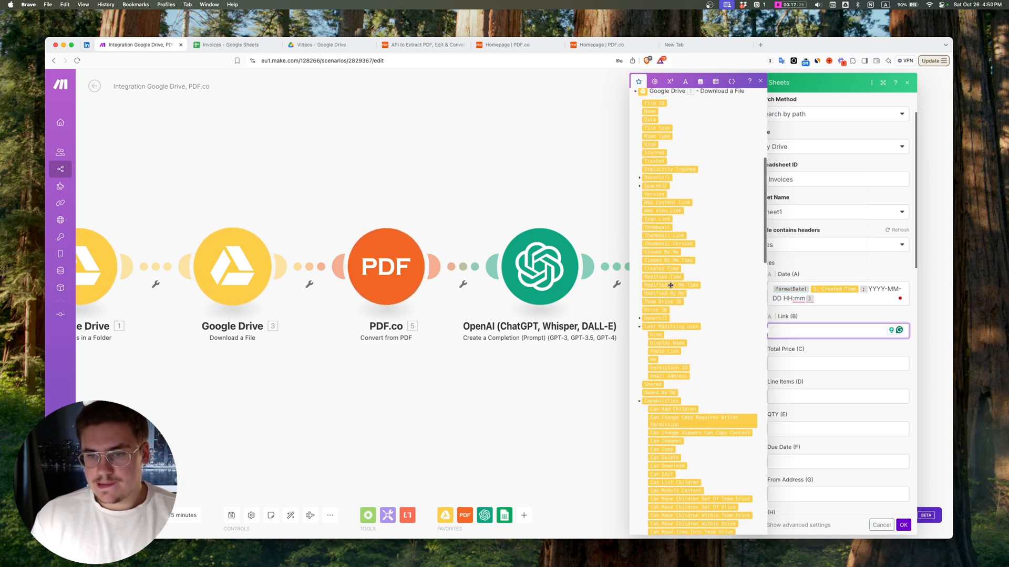
# Step: Move Watch Files in a Folder further away from Download a File and insert an empty module between them
pyautogui.click(468, 181)
pyautogui.moveTo(468, 169); pyautogui.dragTo(563, 166)
pyautogui.moveTo(306, 250); pyautogui.dragTo(115, 258)
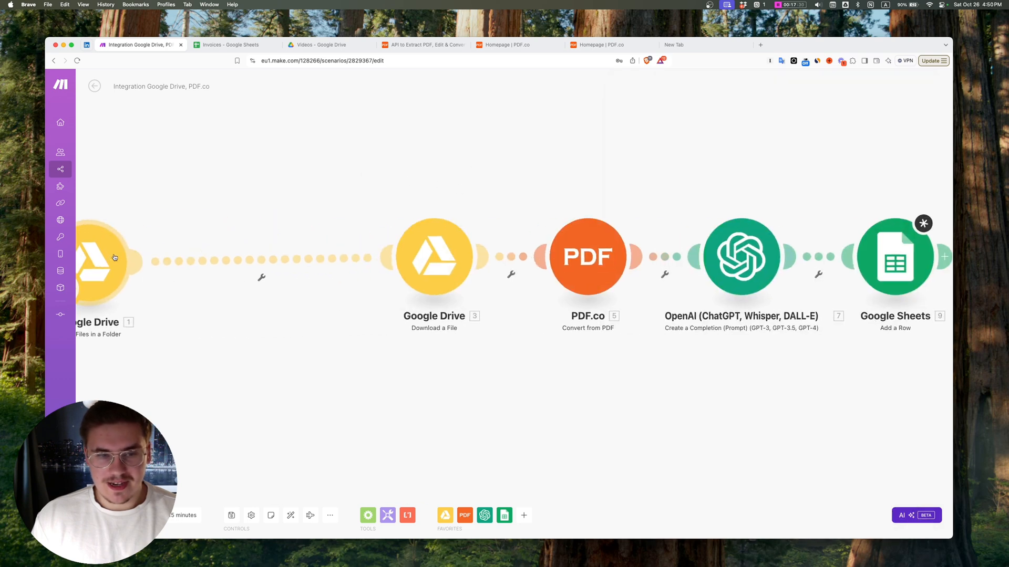
pyautogui.rightClick(249, 260)
pyautogui.click(280, 316)
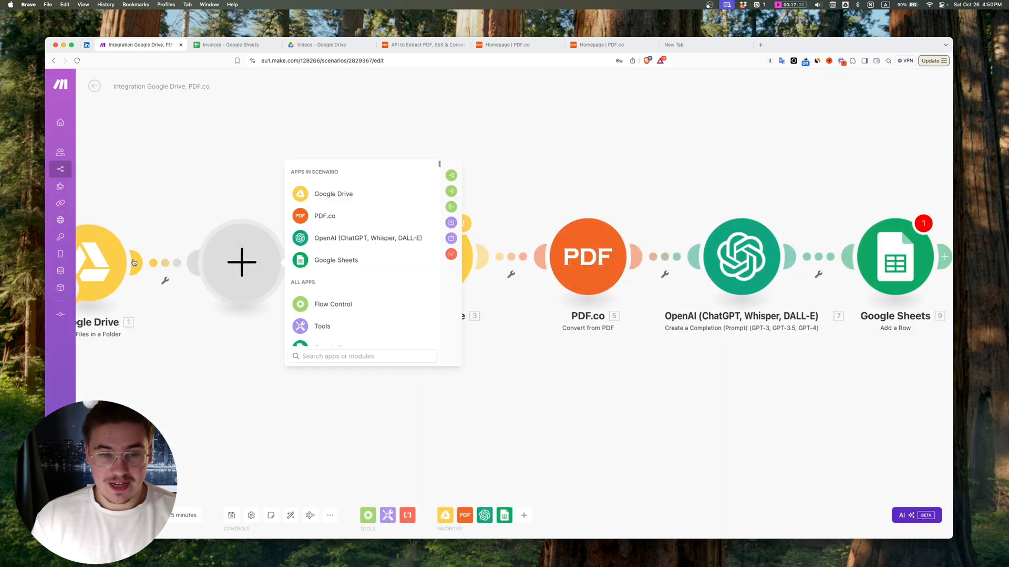
# Step: Search the Google Drive modules for the share link action and make the empty module Get a Share Link
pyautogui.click(336, 197)
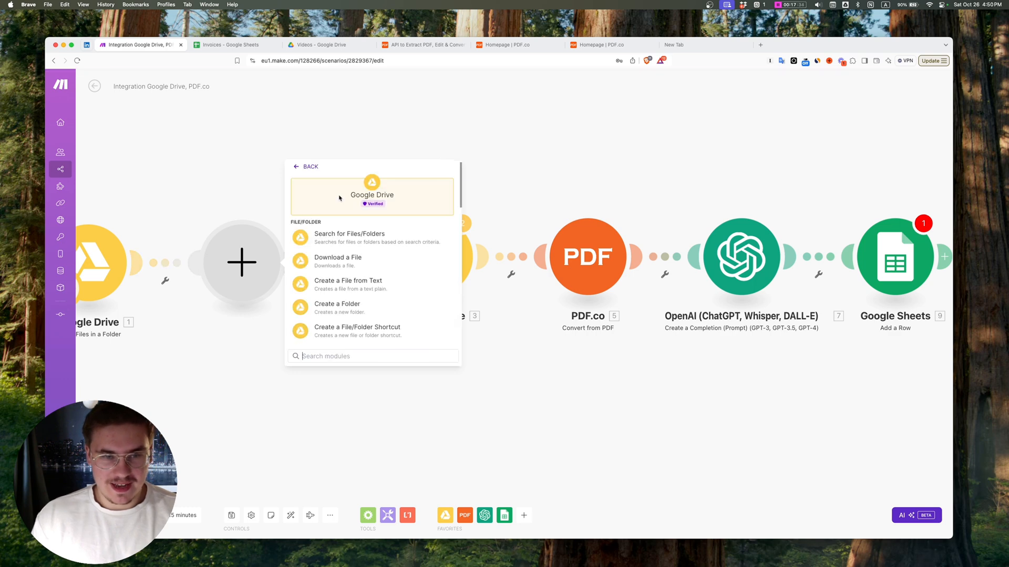
pyautogui.scroll(-1, 401, 293)
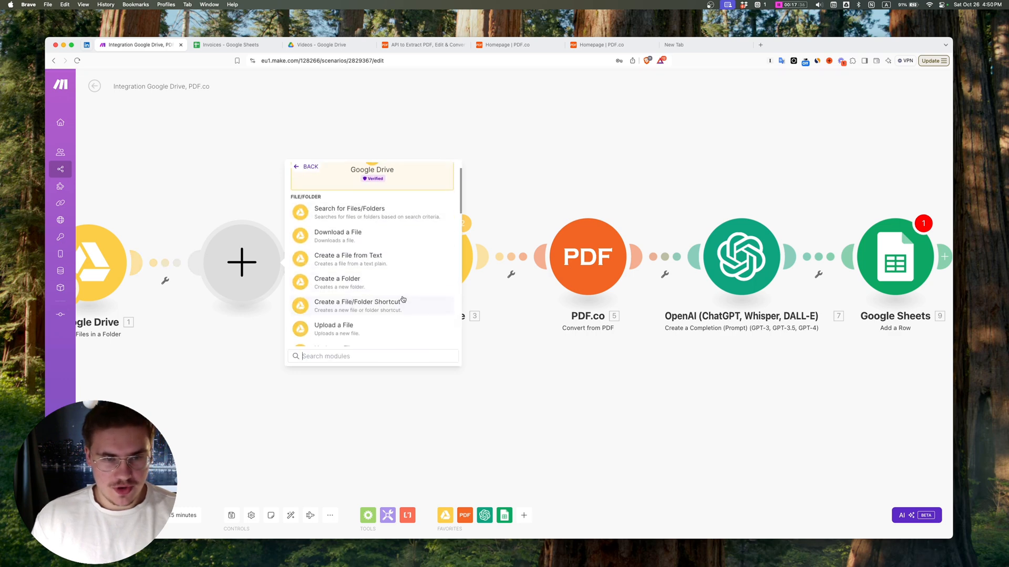
pyautogui.write('crea')
pyautogui.press('BackSpace')
pyautogui.press('BackSpace')
pyautogui.press('BackSpace')
pyautogui.press('BackSpace')
pyautogui.write('share lin')
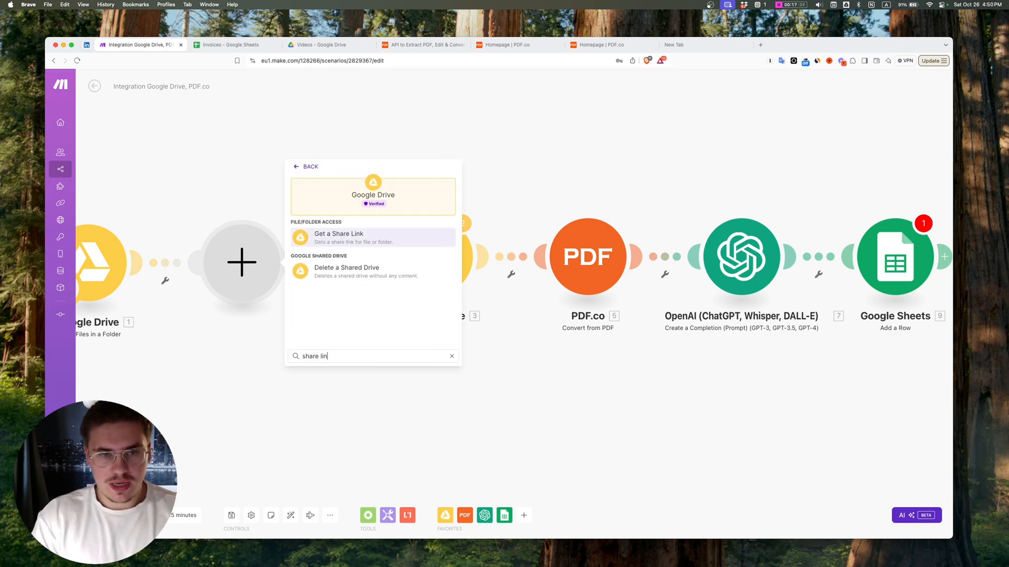
pyautogui.click(338, 235)
# Step: Map the share link module's File ID to the File ID from Watch Files in a Folder and set Type to Anyone
pyautogui.click(339, 233)
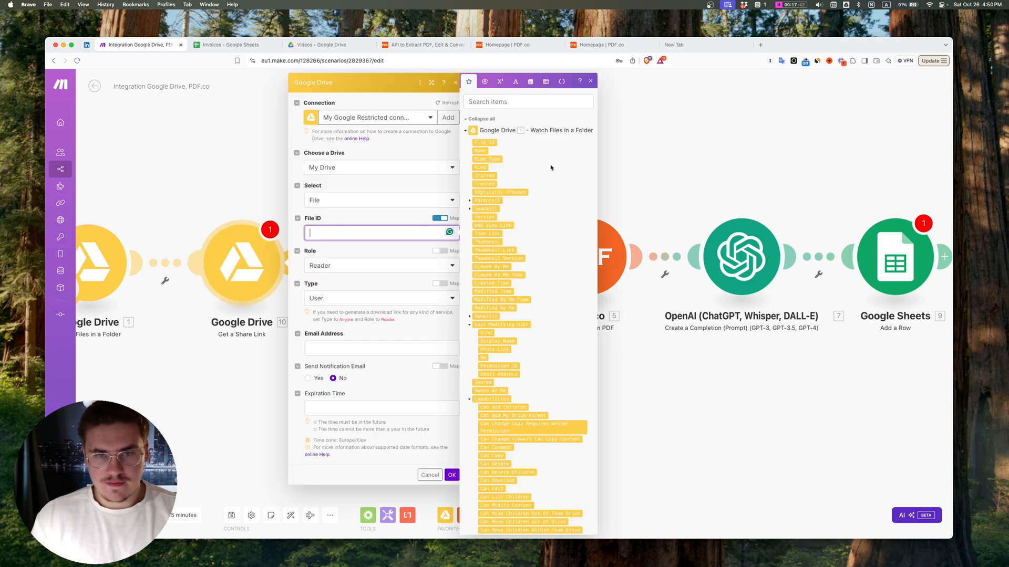
pyautogui.click(481, 144)
pyautogui.click(340, 301)
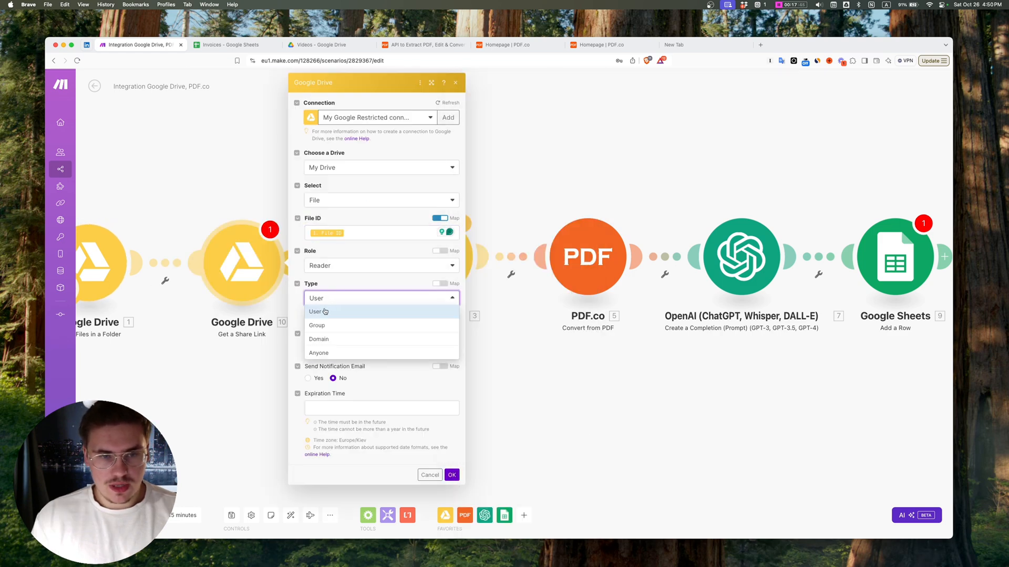
pyautogui.click(319, 353)
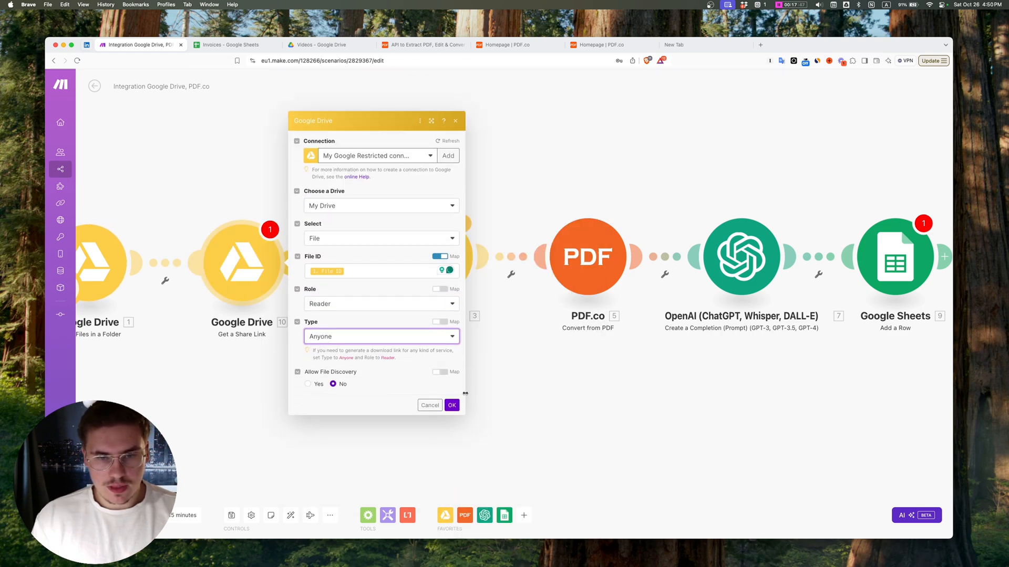
pyautogui.click(452, 405)
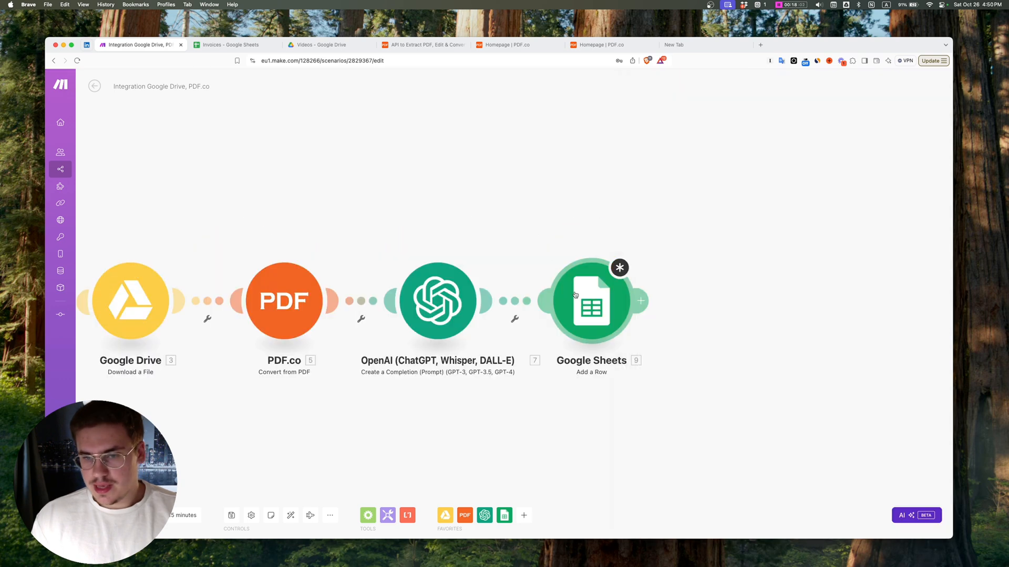
# Step: Look through the mapping items for the Link (B) value for the output of the Get a Share Link module
pyautogui.click(716, 384)
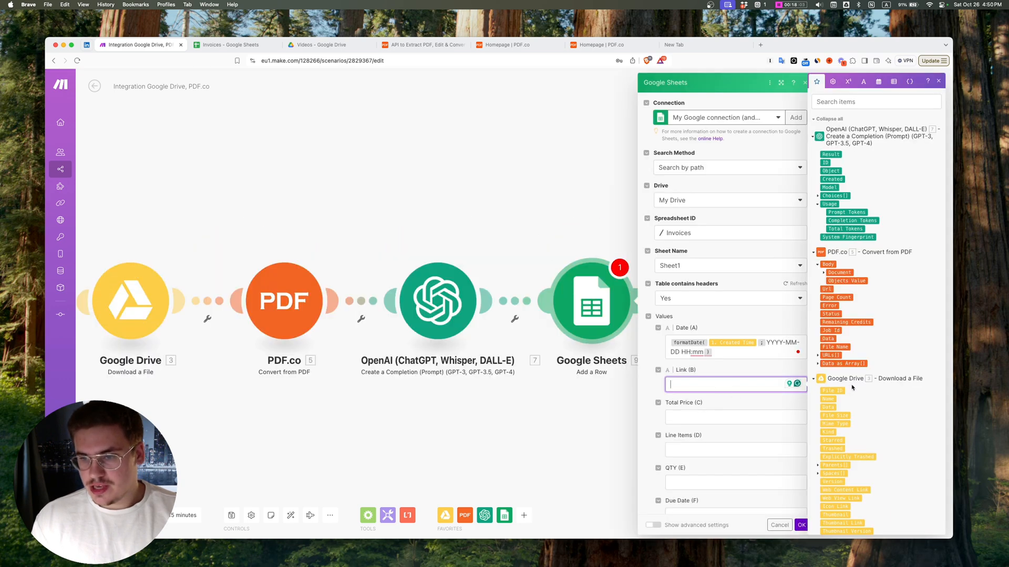
pyautogui.scroll(-10, 852, 387)
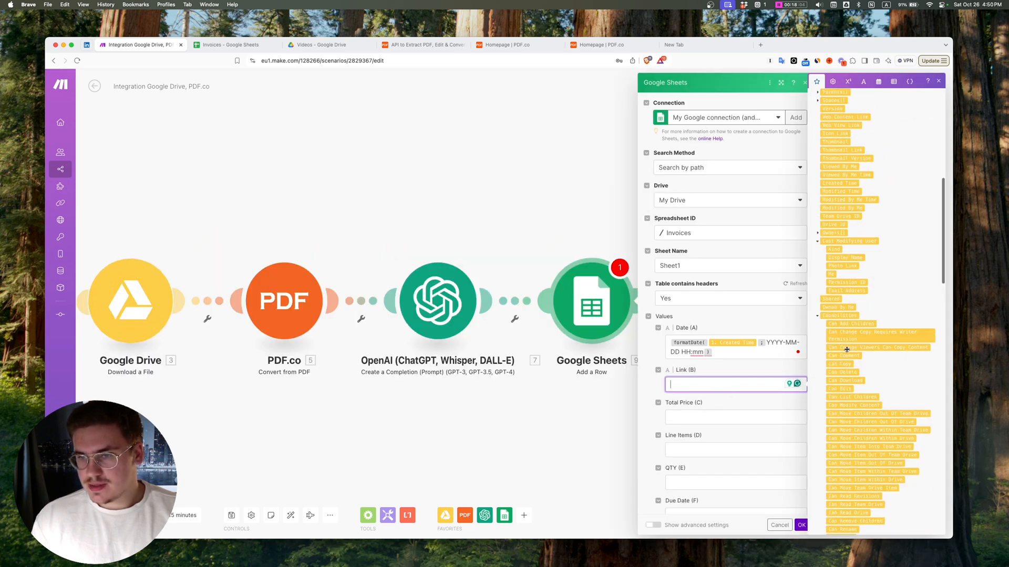
pyautogui.scroll(6, 852, 388)
pyautogui.moveTo(384, 352); pyautogui.dragTo(509, 316)
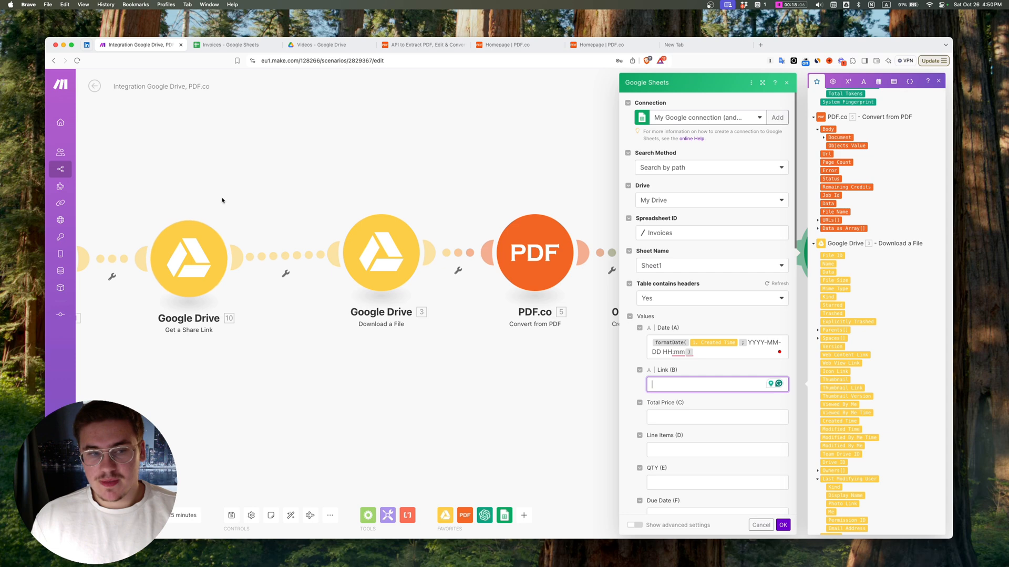
pyautogui.moveTo(412, 154); pyautogui.dragTo(320, 160)
pyautogui.moveTo(589, 157); pyautogui.dragTo(434, 153)
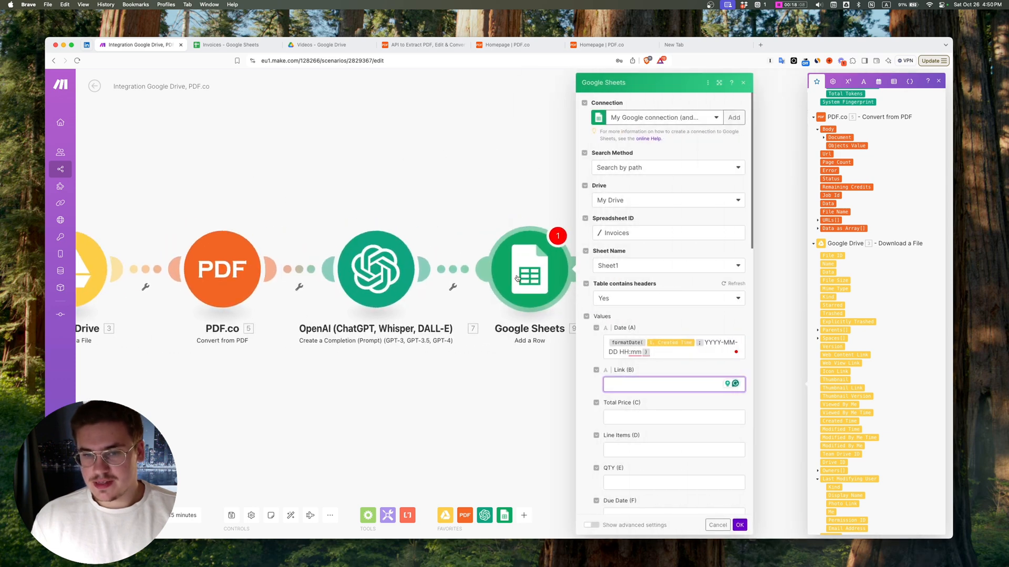
pyautogui.scroll(-18, 859, 279)
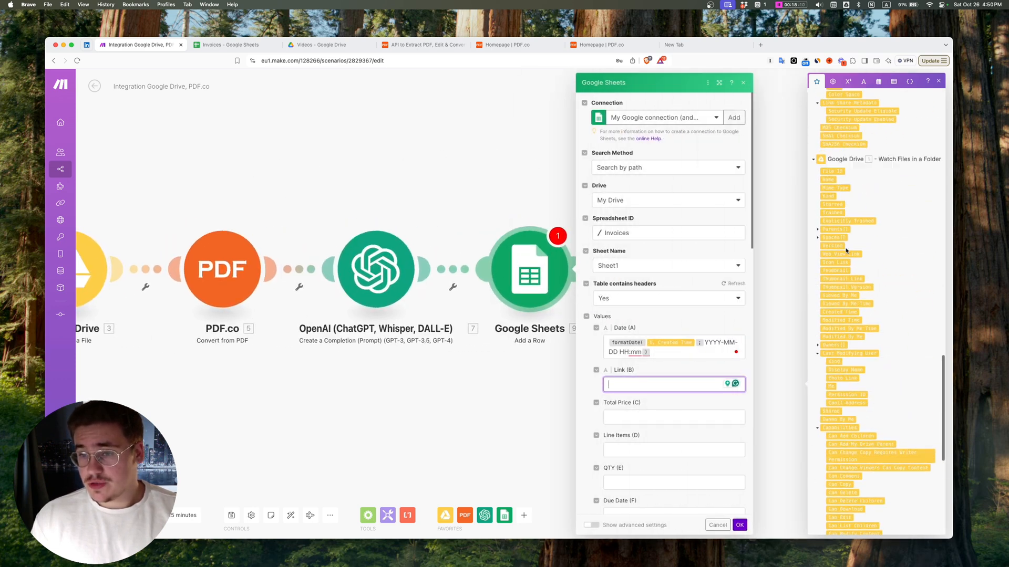
pyautogui.scroll(20, 847, 252)
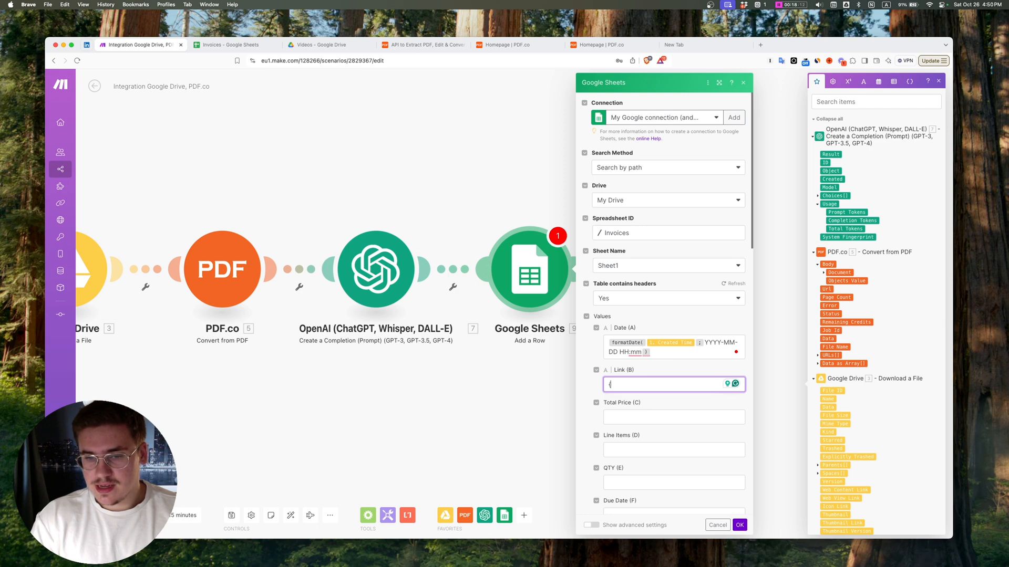
# Step: Map Link (B) to the share link module's output by entering {{10.`Share Link`}}
pyautogui.write('{')
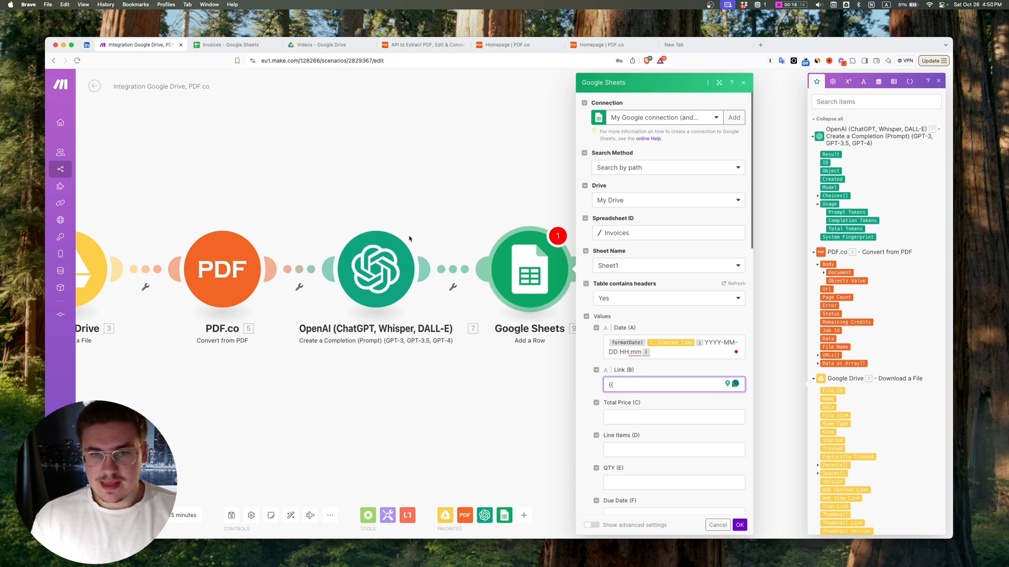
pyautogui.moveTo(345, 193); pyautogui.dragTo(625, 162)
pyautogui.moveTo(242, 168); pyautogui.dragTo(316, 152)
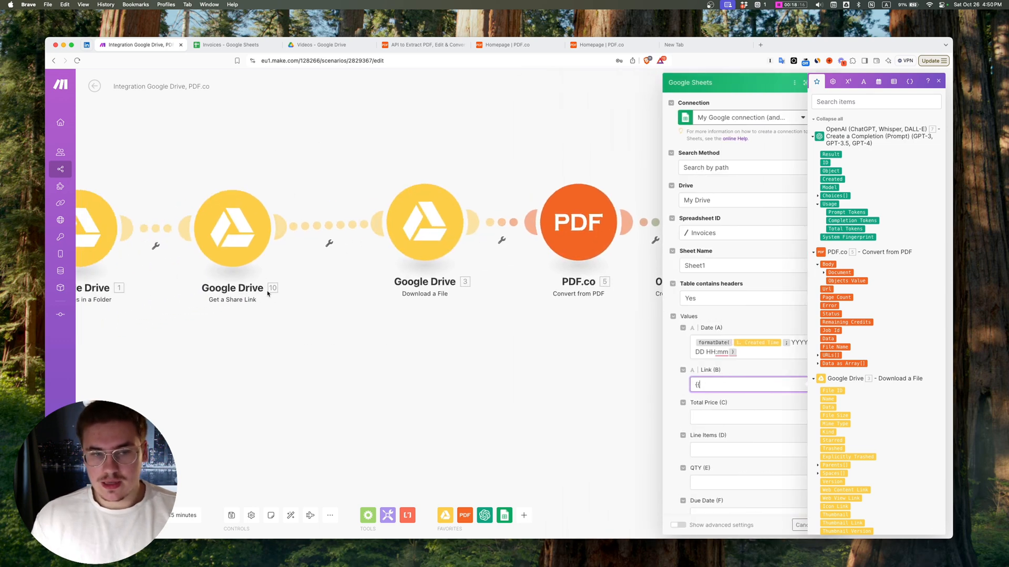
pyautogui.write('10.')
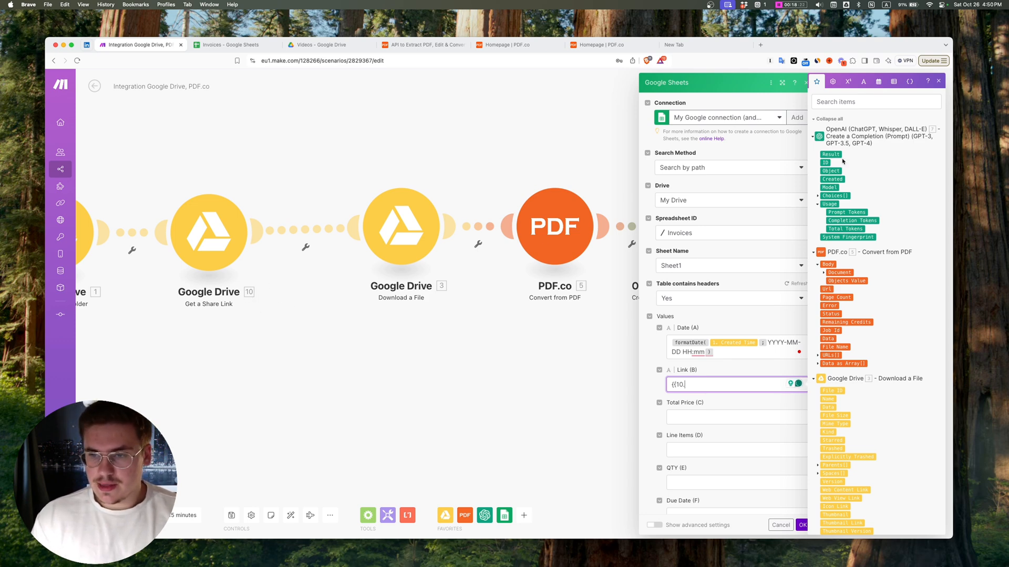
pyautogui.scroll(-15, 842, 161)
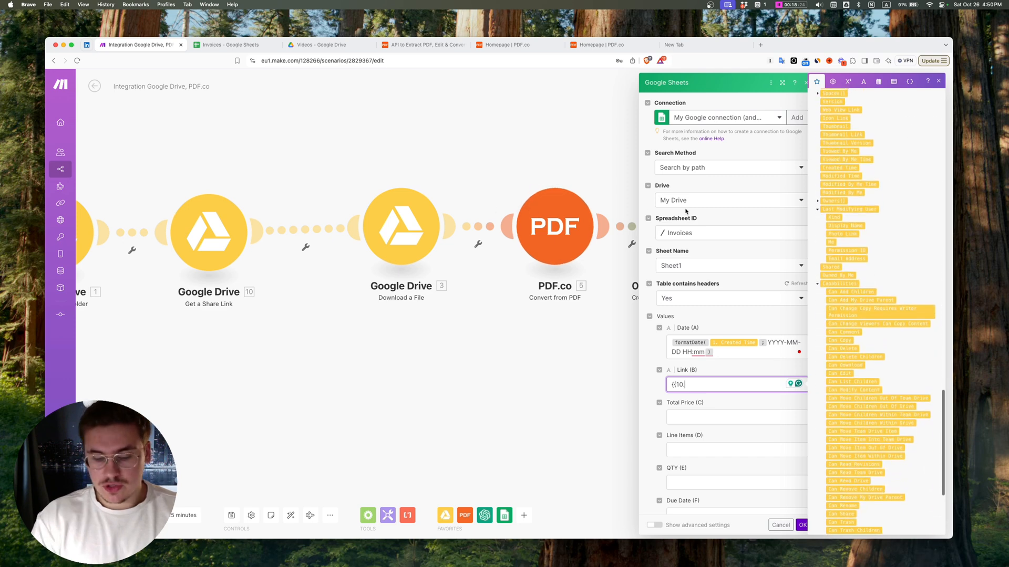
pyautogui.write('`')
pyautogui.write('Share L')
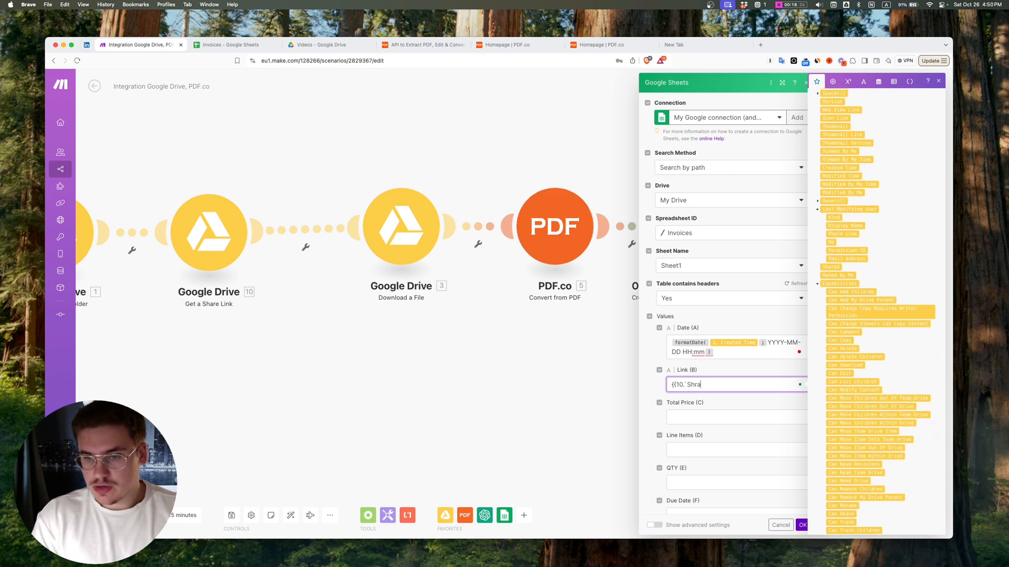
pyautogui.write('ink')
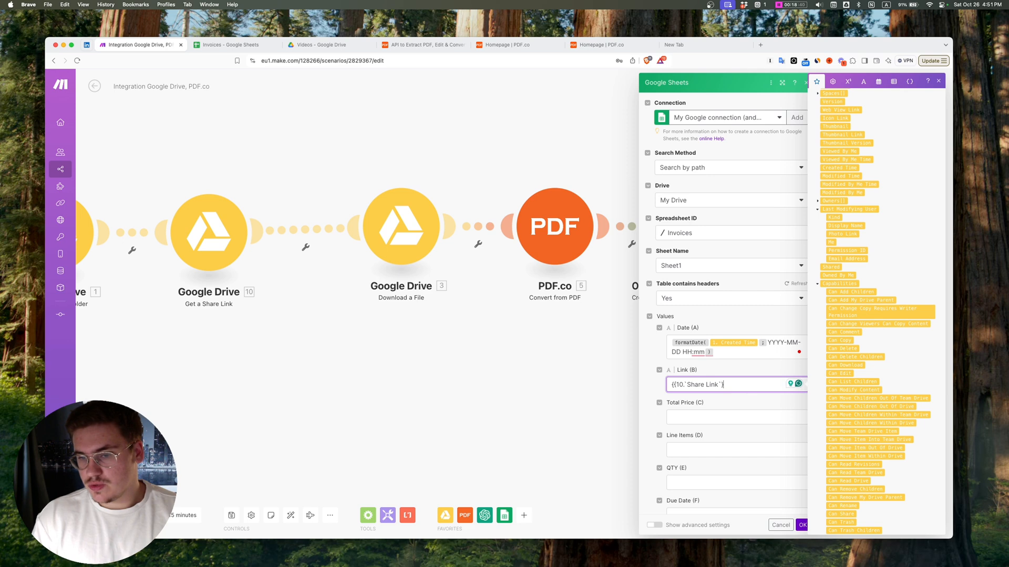
pyautogui.write('}')
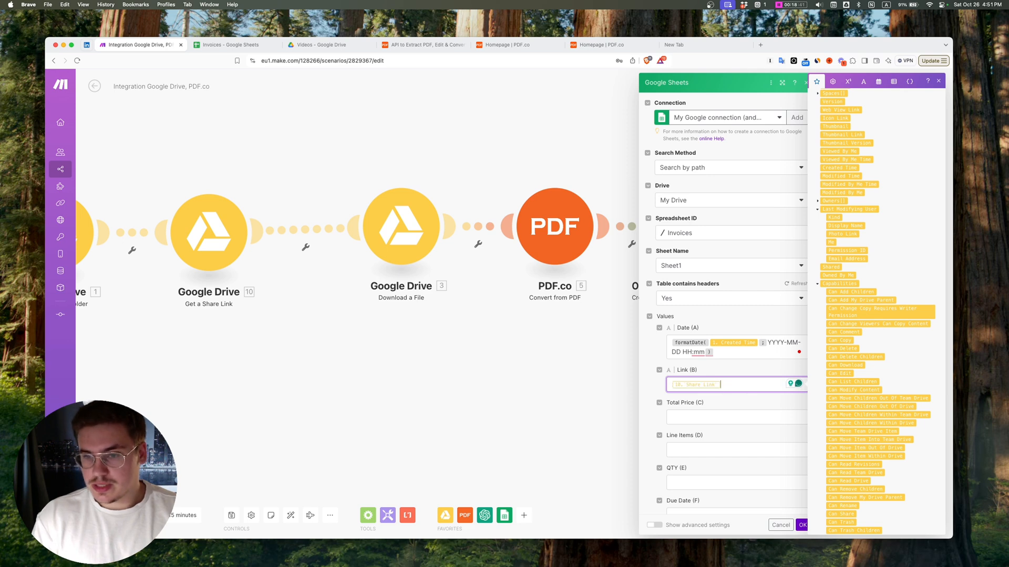
pyautogui.scroll(-1, 721, 363)
# Step: Check the JSON keys in the OpenAI prompt and set Total Price (C) to {{7.result.total}}
pyautogui.click(720, 363)
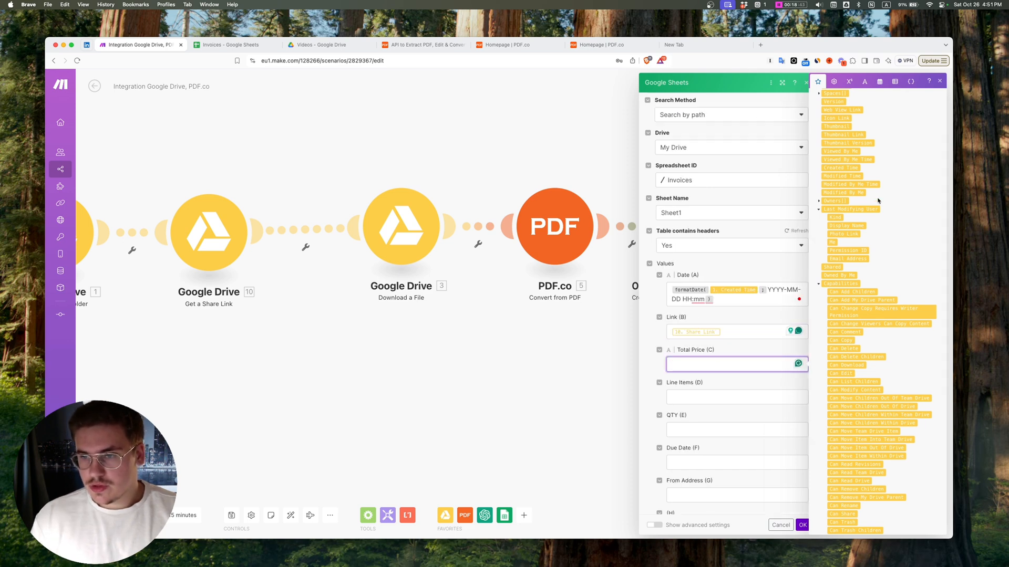
pyautogui.scroll(15, 877, 204)
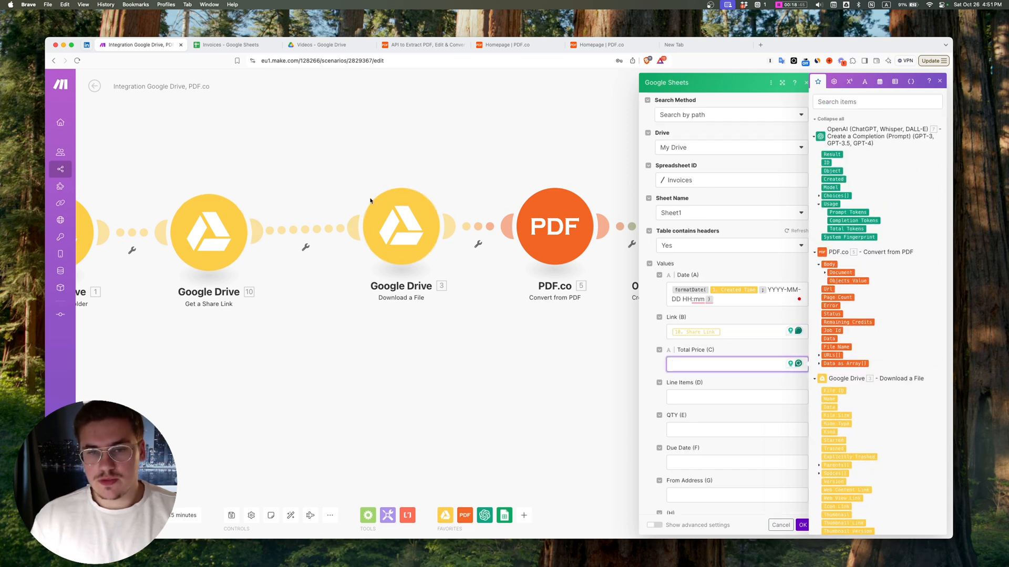
pyautogui.write('{{')
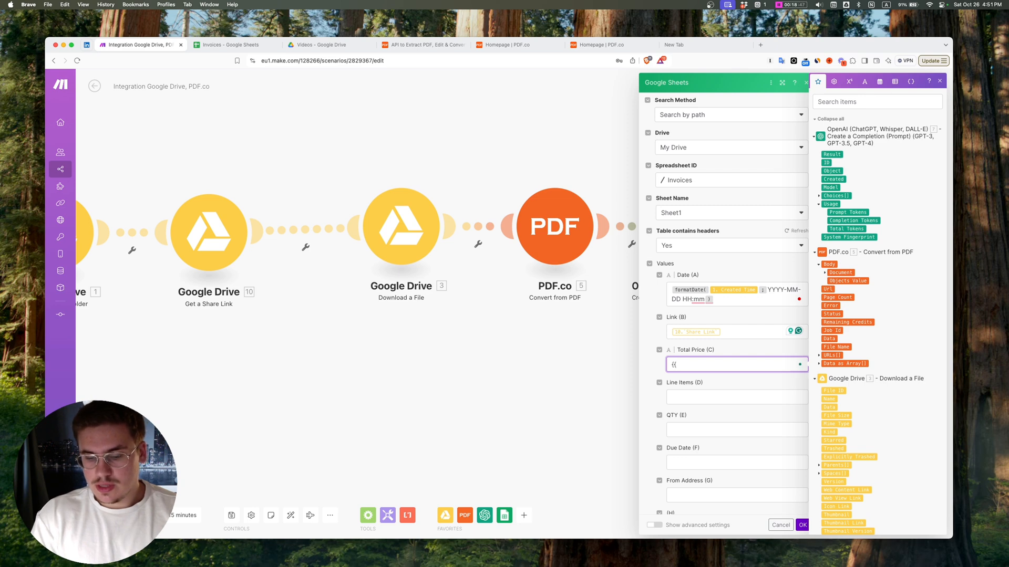
pyautogui.write('7')
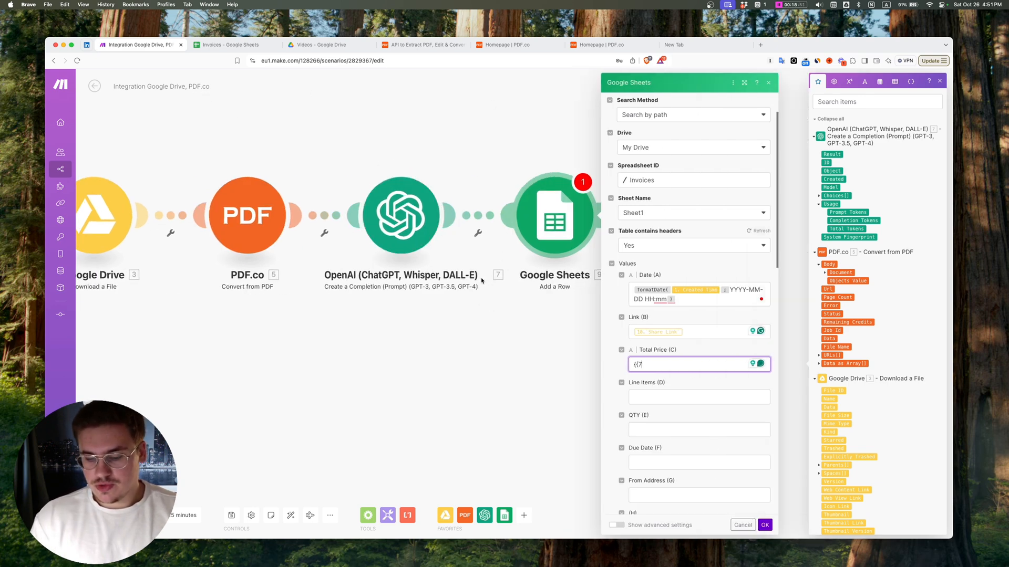
pyautogui.write('.result.')
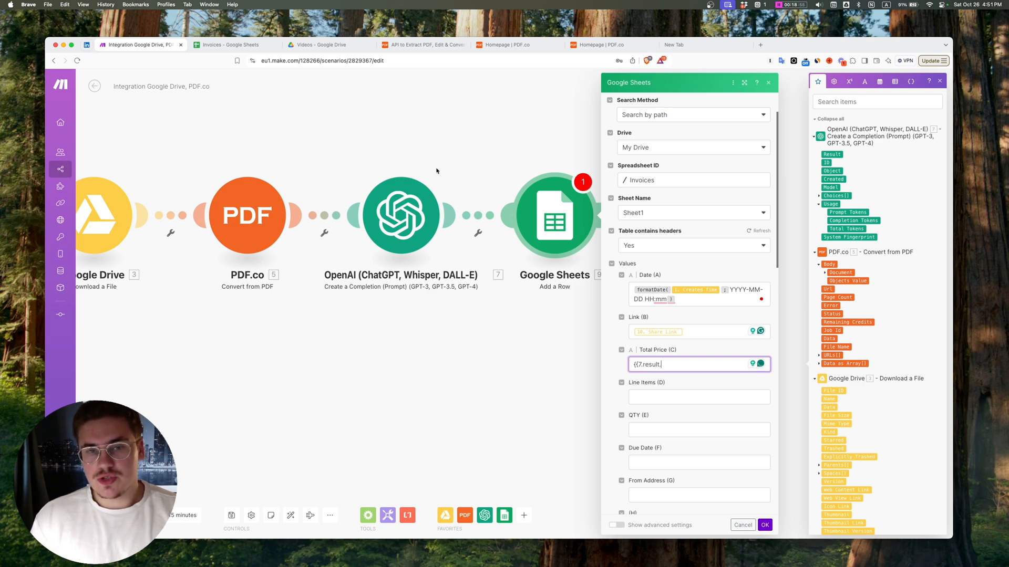
pyautogui.click(432, 197)
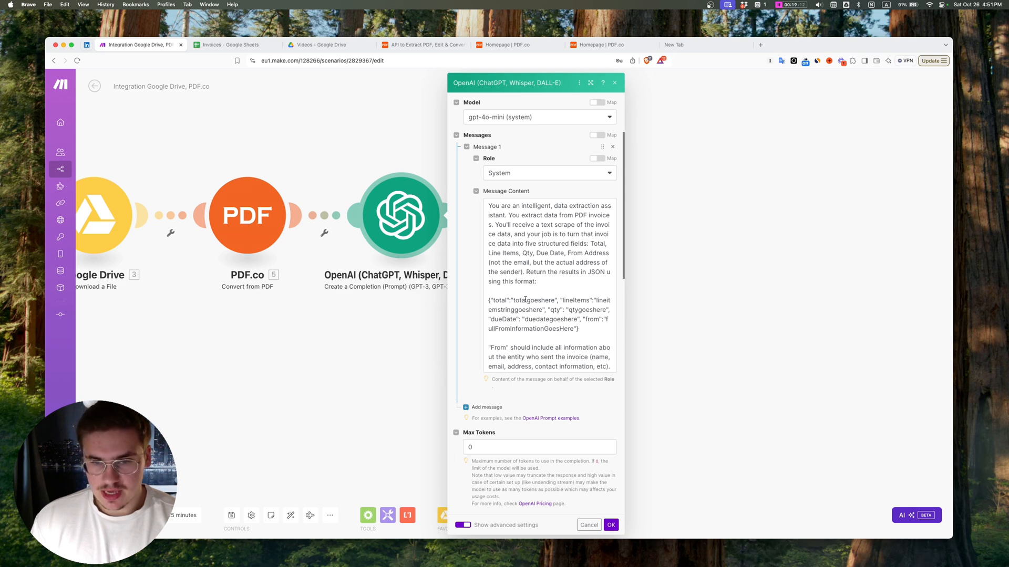
pyautogui.click(502, 300)
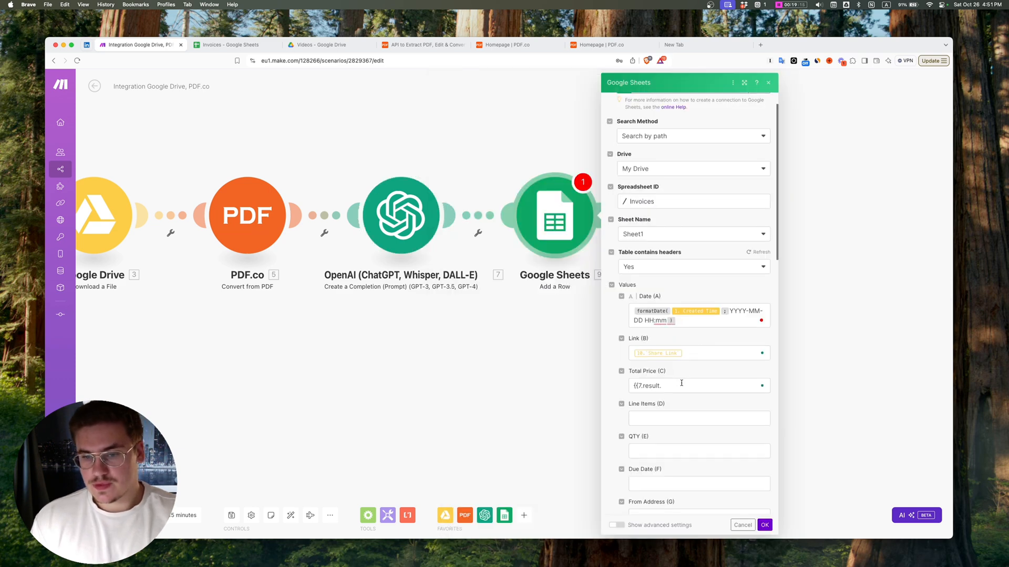
pyautogui.click(682, 388)
pyautogui.write('{{7.result.')
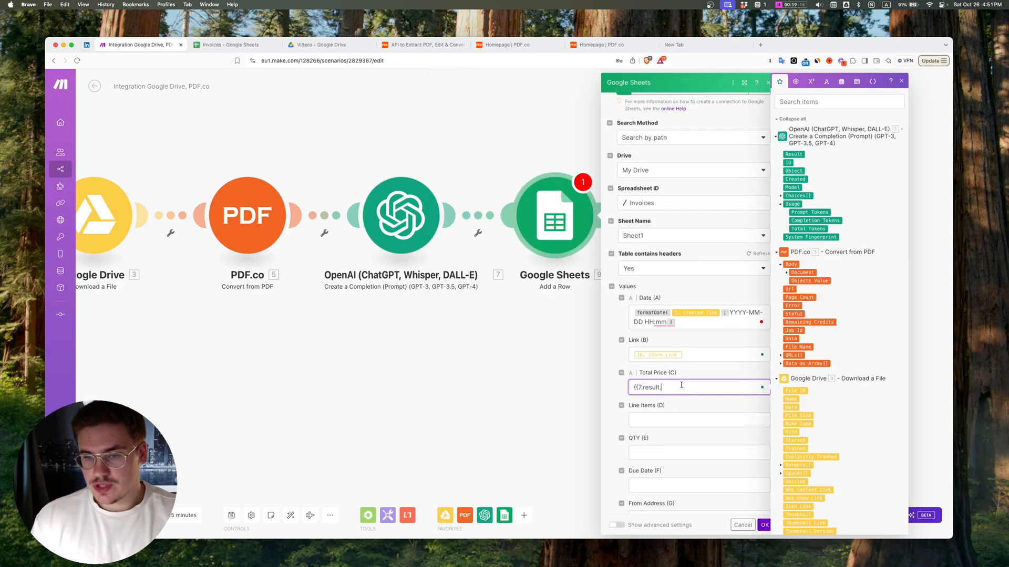
pyautogui.write('total}}')
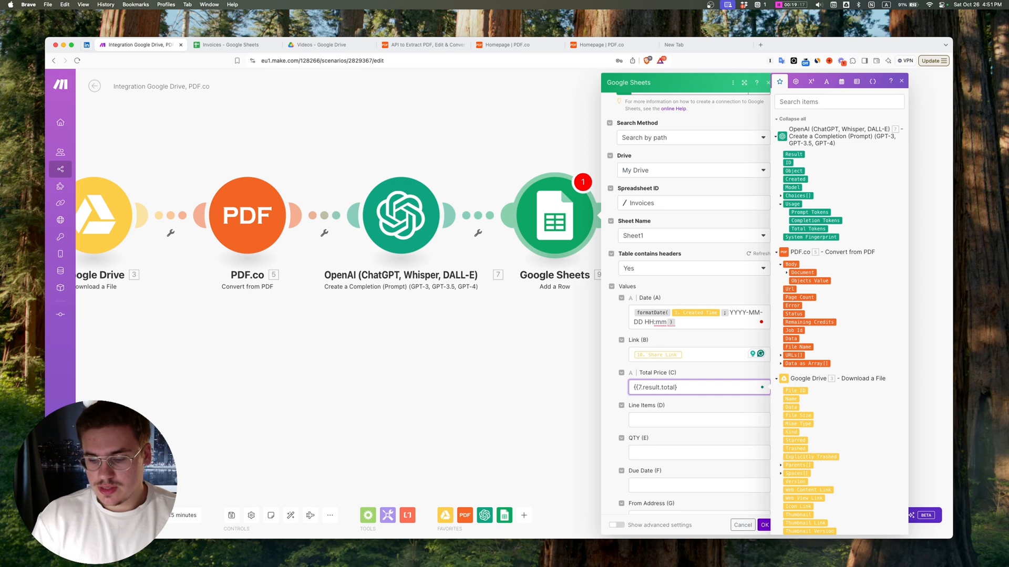
# Step: Set Line Items (D) to {{7.result.lineItems}} and QTY (E) to {{7.result.qty}}
pyautogui.click(653, 424)
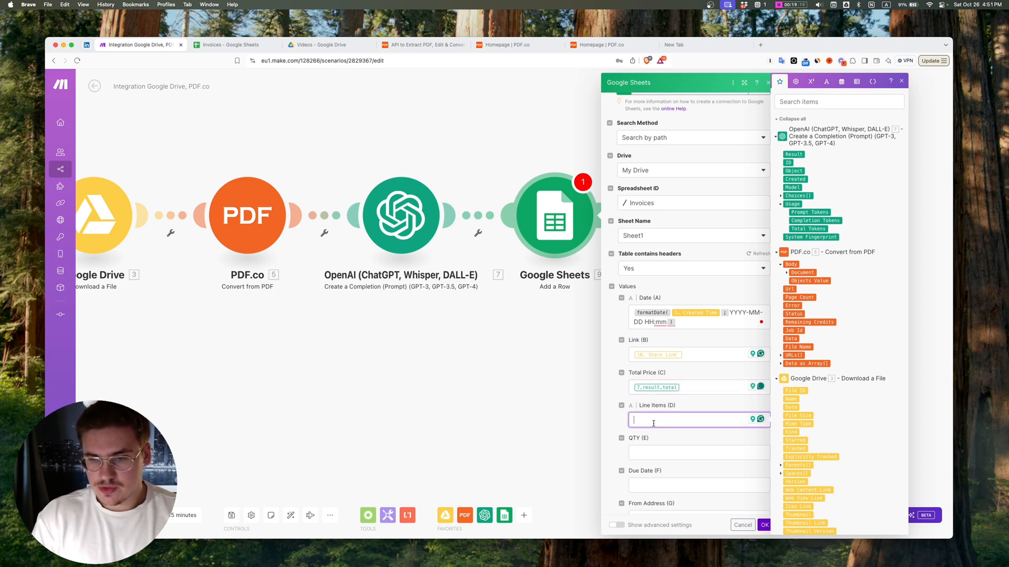
pyautogui.write('{{7.resu')
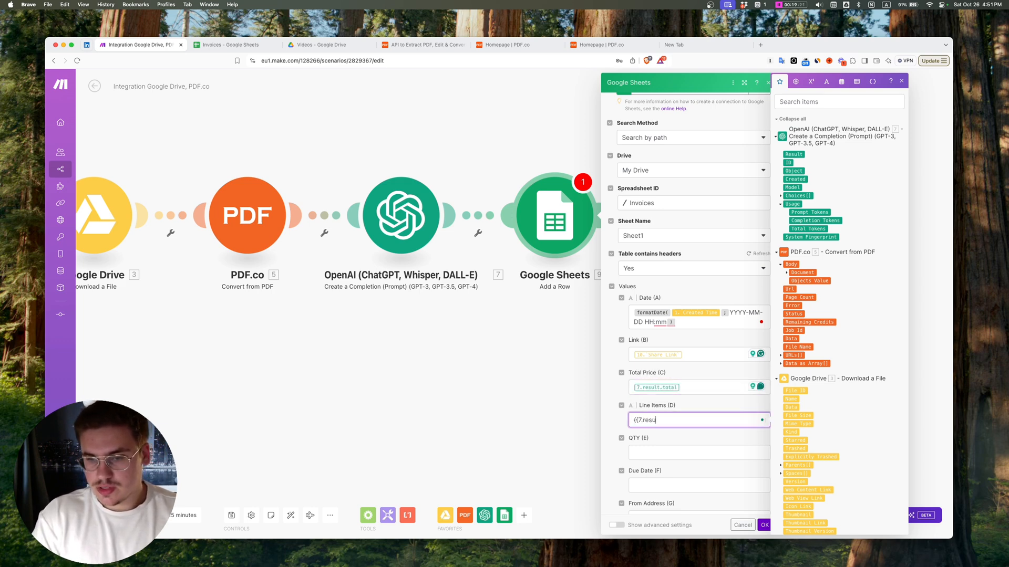
pyautogui.write('lt.lineItems}}')
pyautogui.press('Tab')
pyautogui.write('{{')
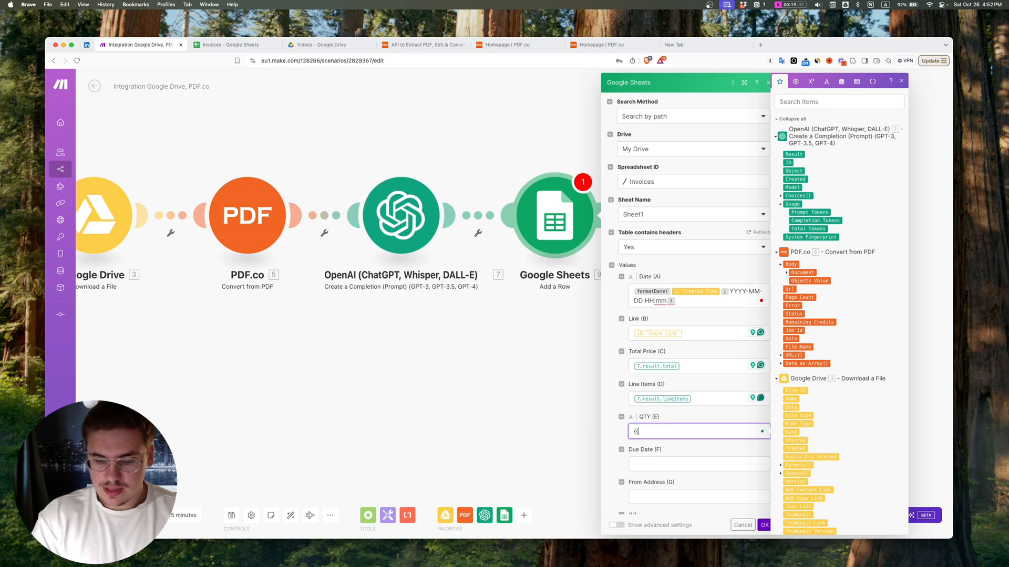
pyautogui.write('7.result.qty}}')
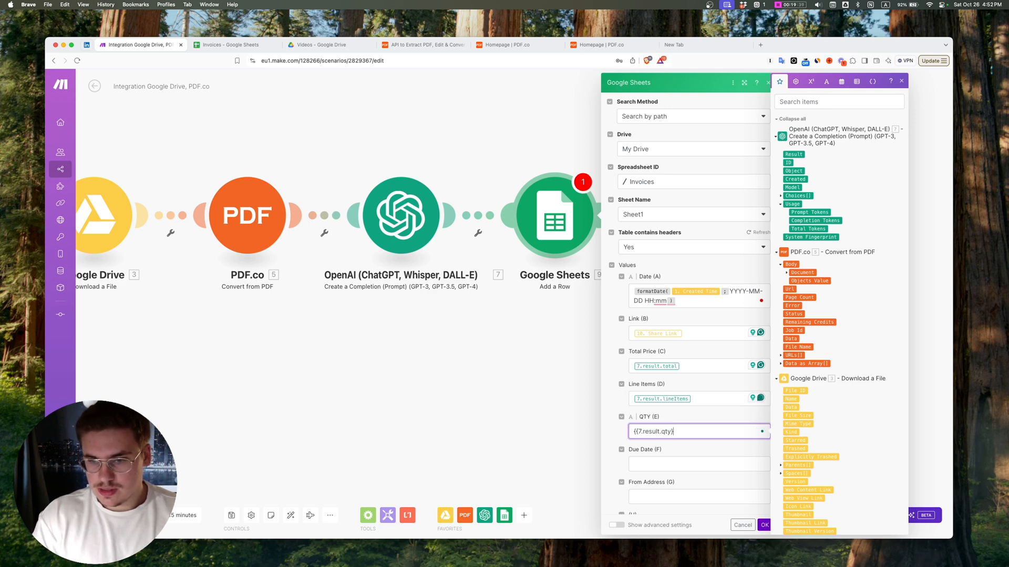
# Step: Set Due Date (F) to {{7.result.dueDate}} and From Address (G) to {{7.result.from}}, and close the Google Sheets module settings
pyautogui.press('Tab')
pyautogui.write('{{')
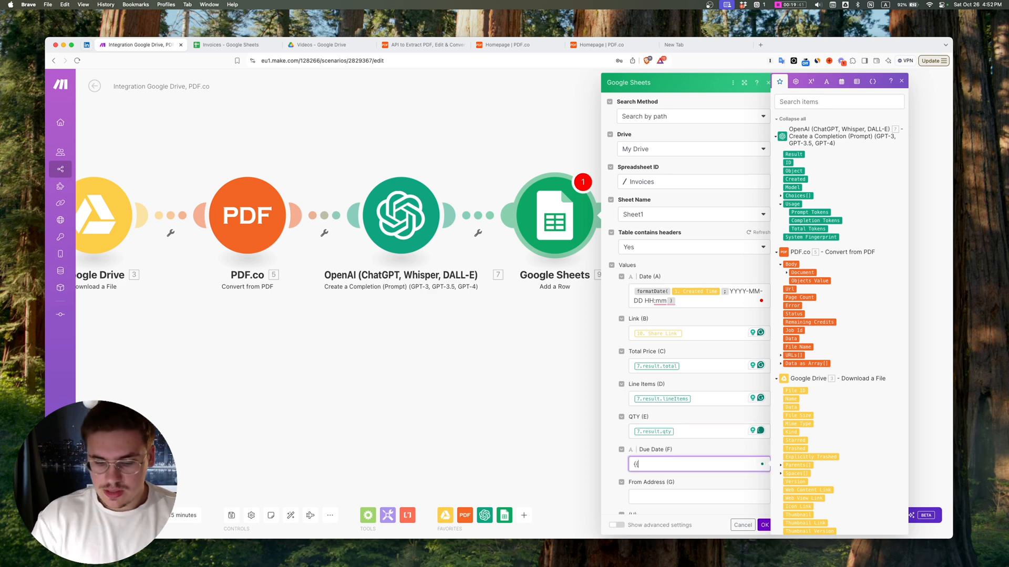
pyautogui.write('7.result.d')
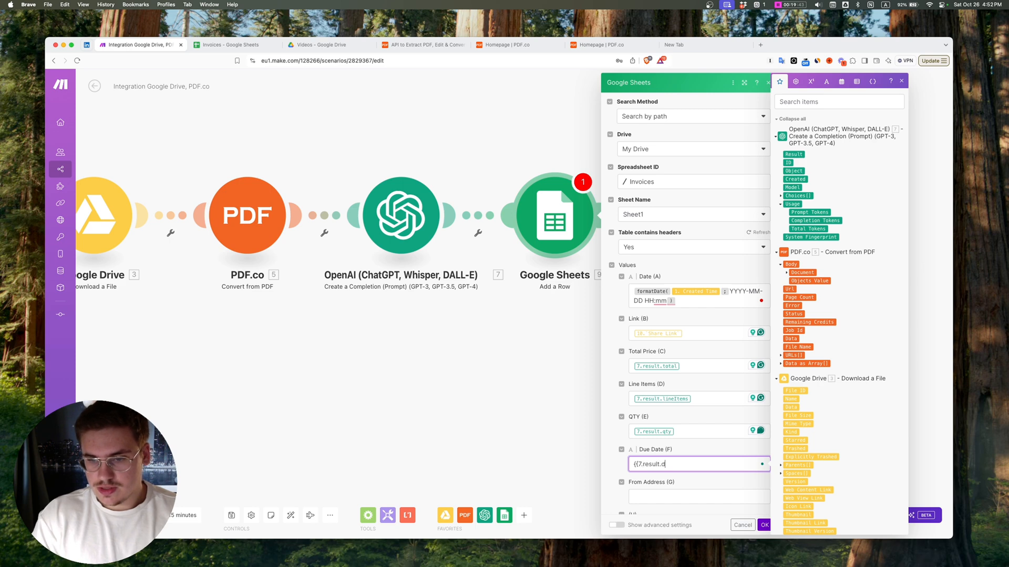
pyautogui.write('ueDate}}')
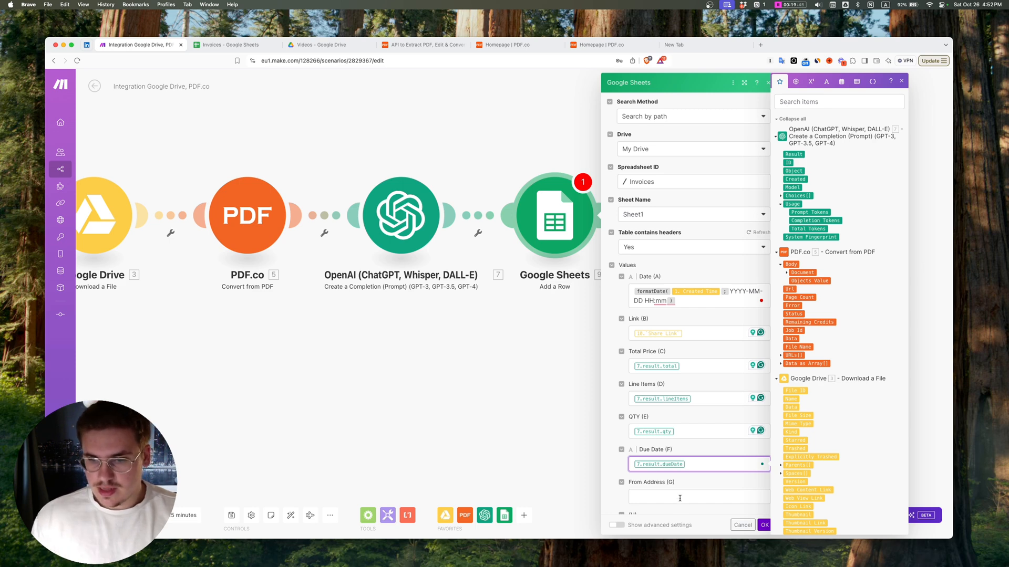
pyautogui.press('Tab')
pyautogui.write('{{7.re')
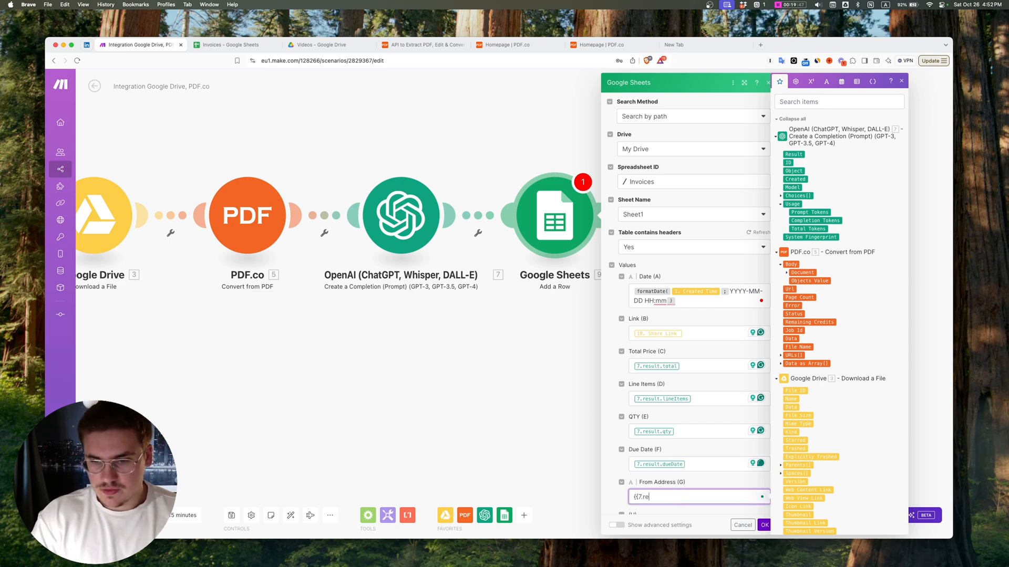
pyautogui.write('sult.from}}')
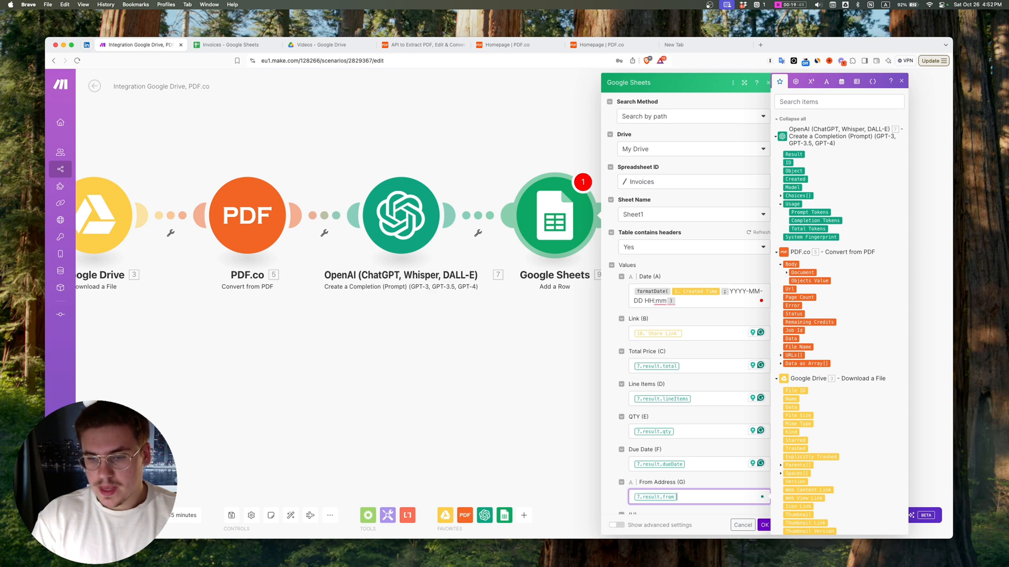
pyautogui.scroll(-3, 653, 423)
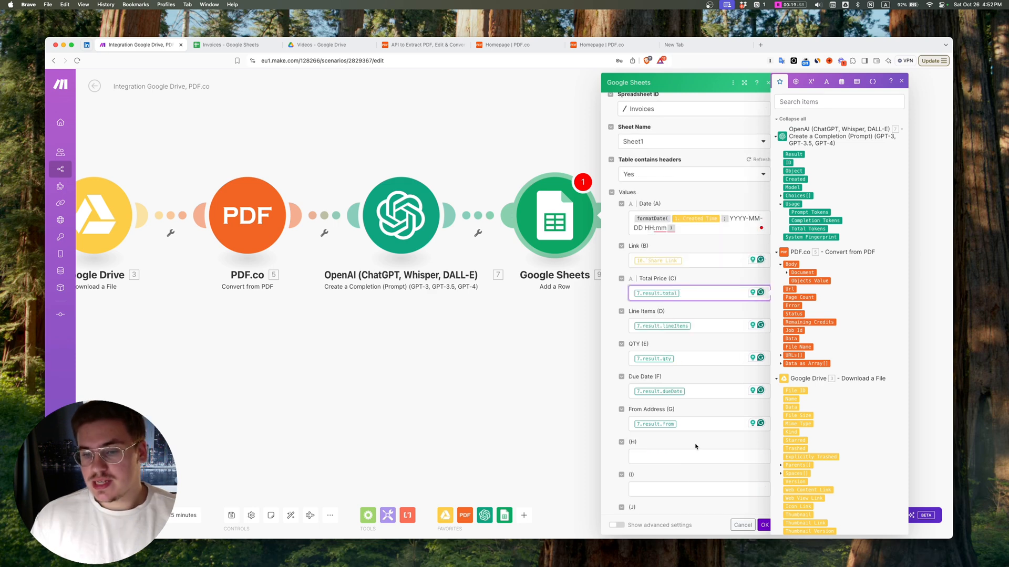
pyautogui.click(697, 393)
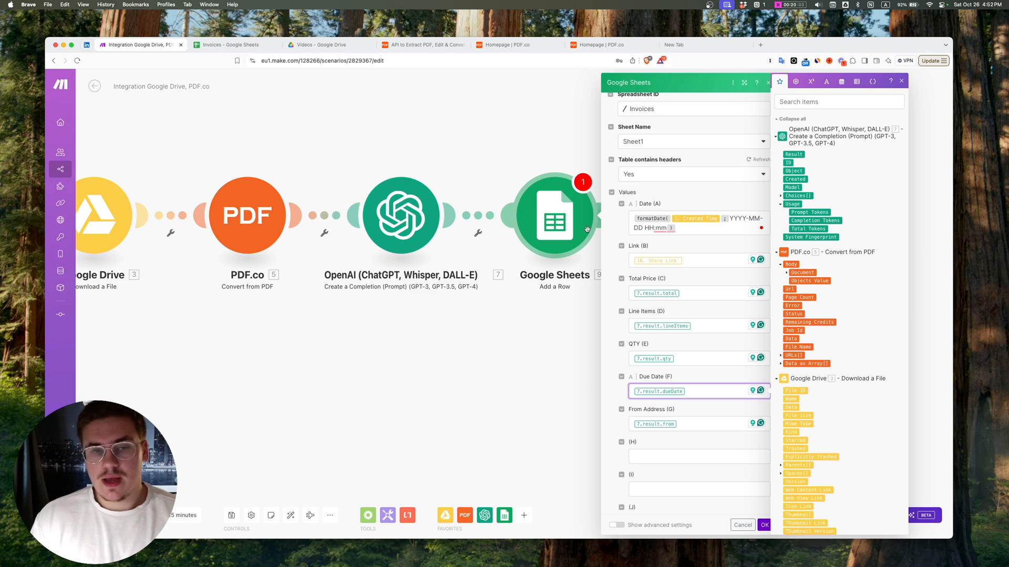
pyautogui.click(432, 140)
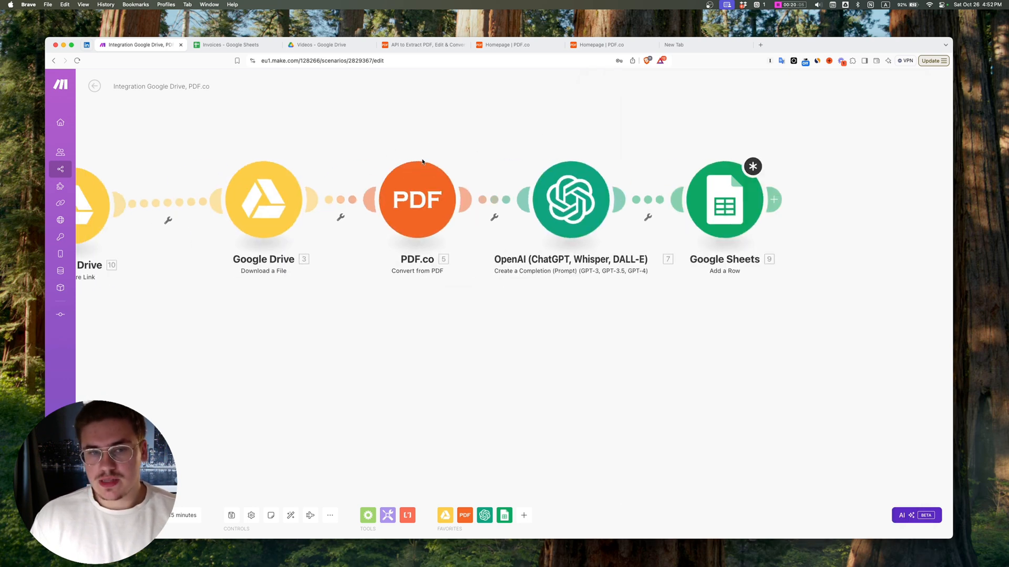
# Step: View the whole scenario and reopen the Google Sheets module to review its mapped column values
pyautogui.scroll(-3, 342, 144)
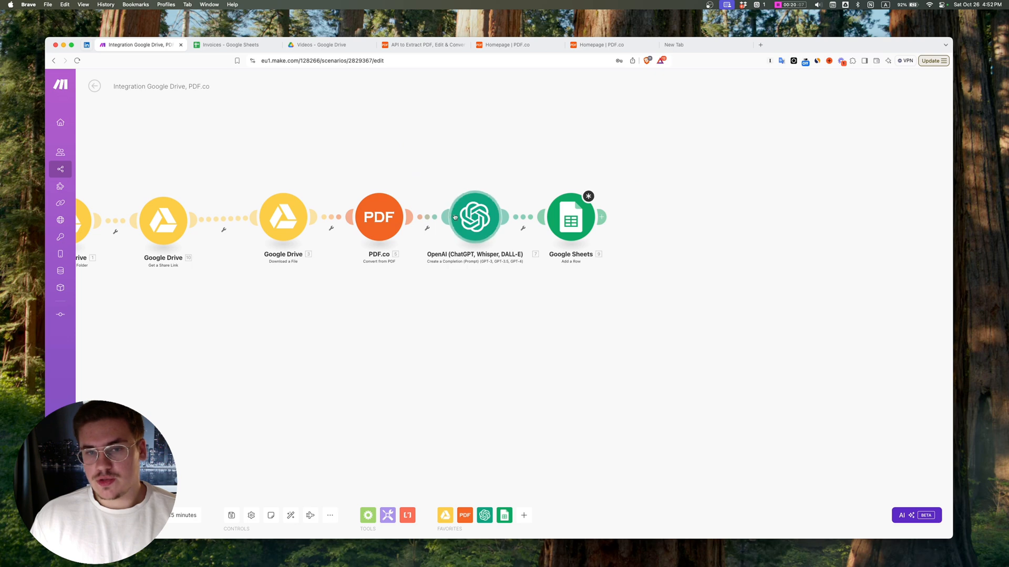
pyautogui.scroll(-5, 455, 179)
pyautogui.scroll(3, 434, 160)
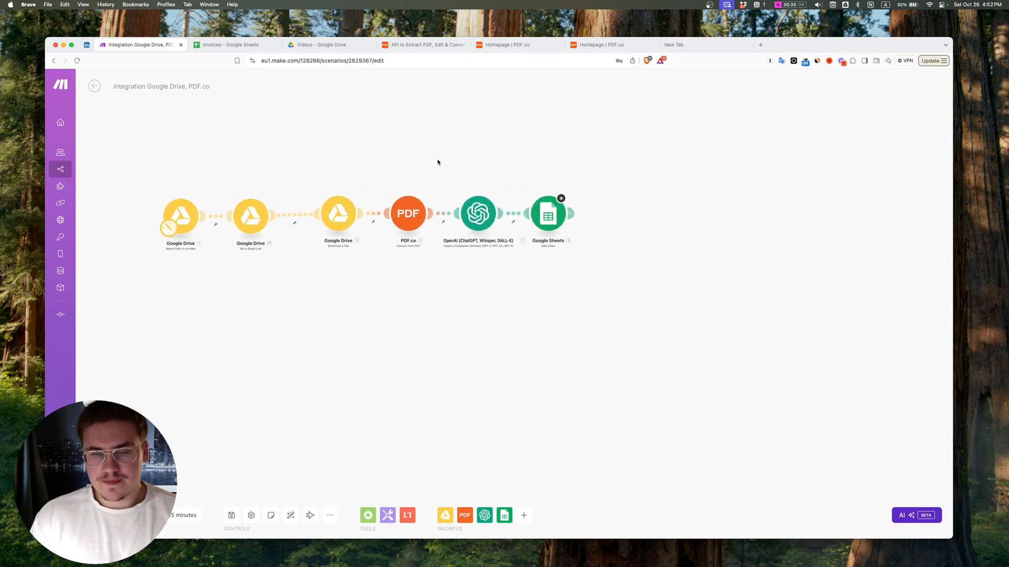
pyautogui.click(548, 216)
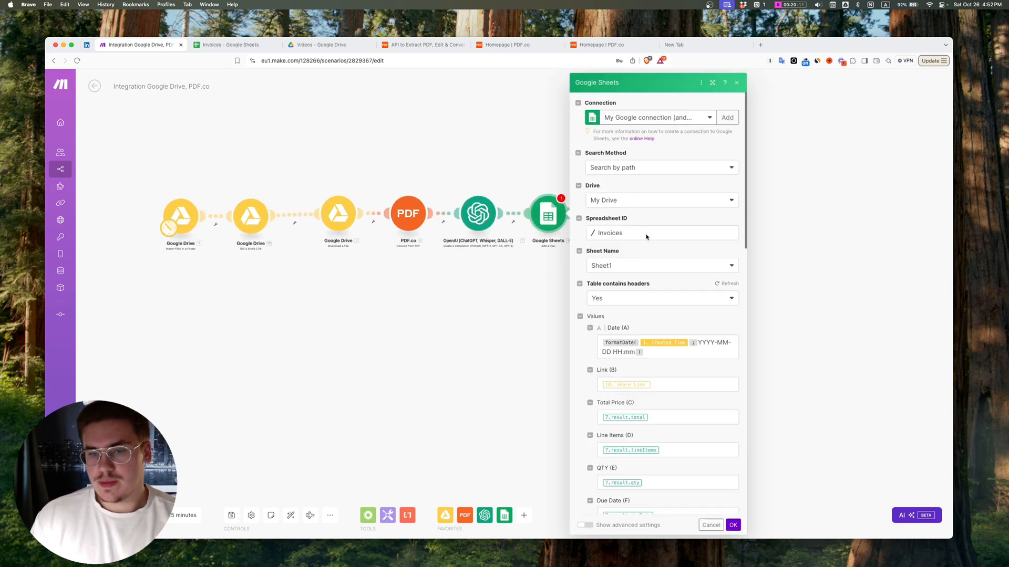
pyautogui.scroll(-3, 652, 263)
pyautogui.click(665, 355)
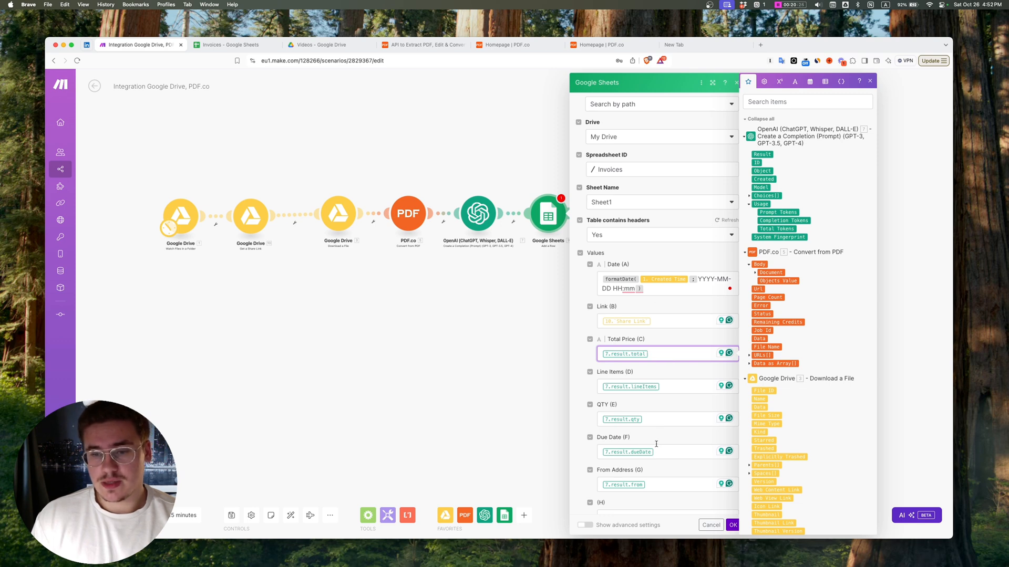
# Step: Save the scenario with the reviewed Google Sheets mappings and run it with the folder watch starting from All
pyautogui.scroll(-1, 680, 352)
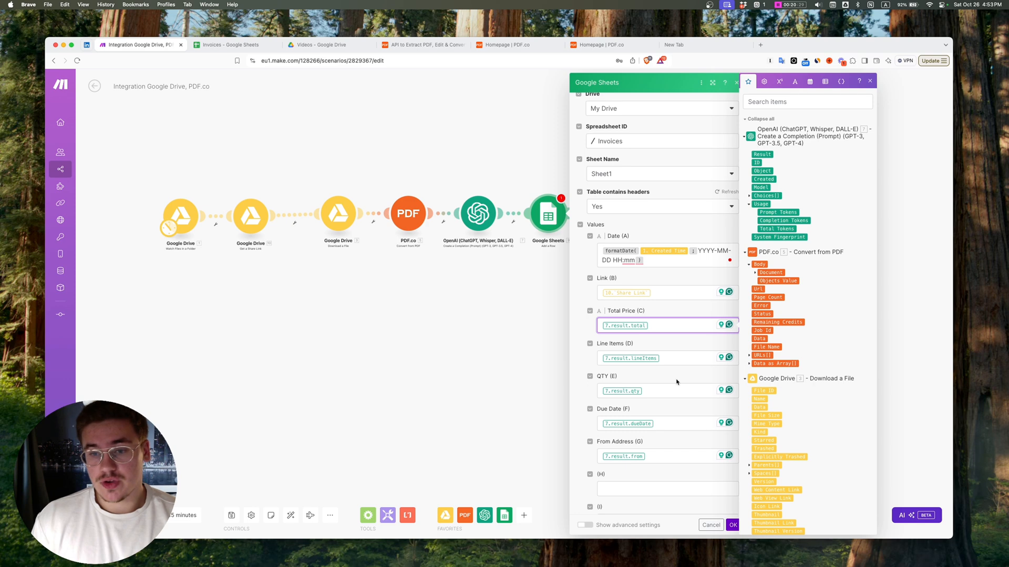
pyautogui.scroll(-20, 676, 382)
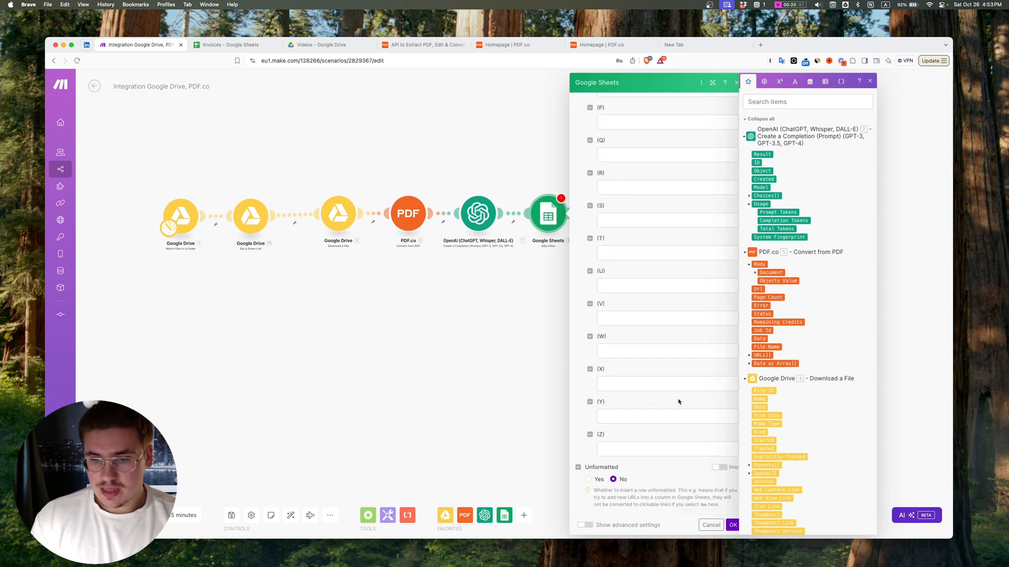
pyautogui.click(733, 525)
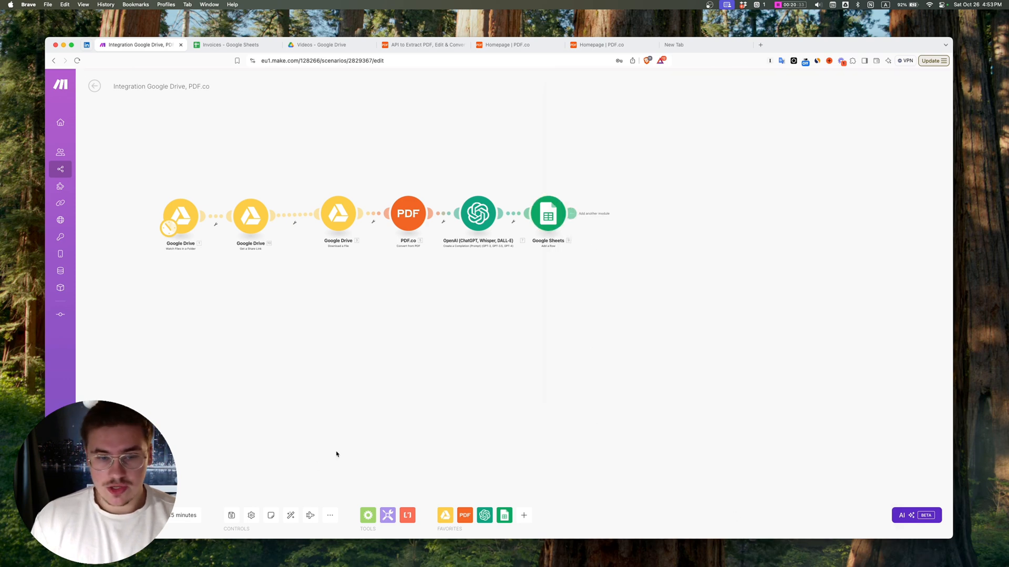
pyautogui.click(232, 516)
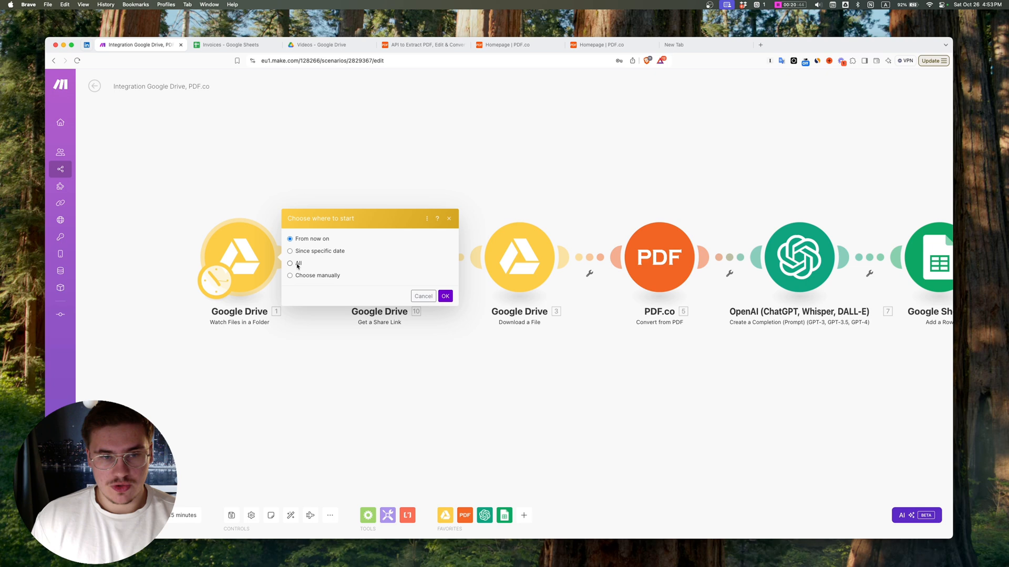
pyautogui.click(298, 265)
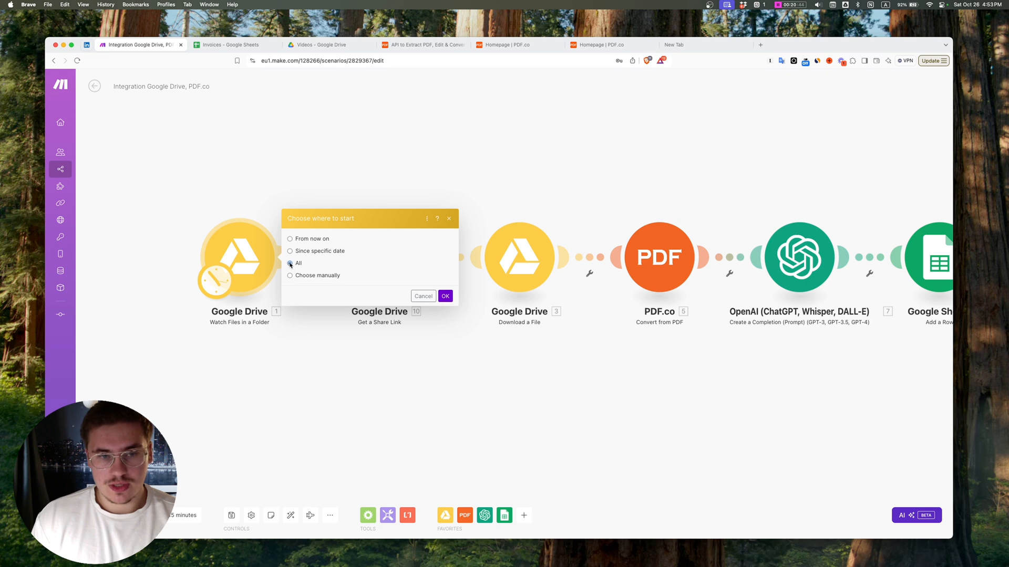
pyautogui.click(446, 297)
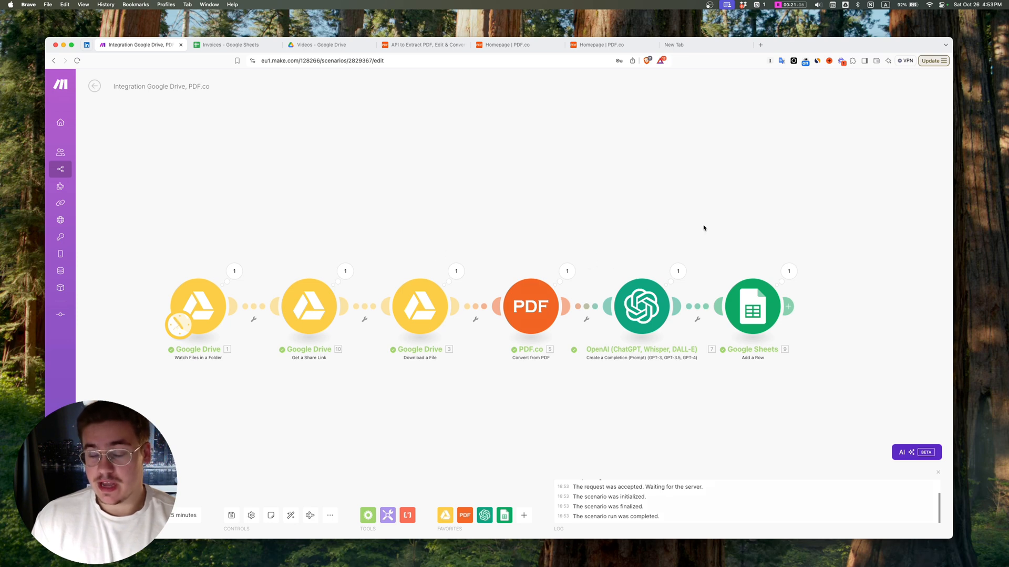
# Step: Switch to the Invoices spreadsheet, review the newly added row 3 and autofit the From Address column to its content
pyautogui.click(229, 47)
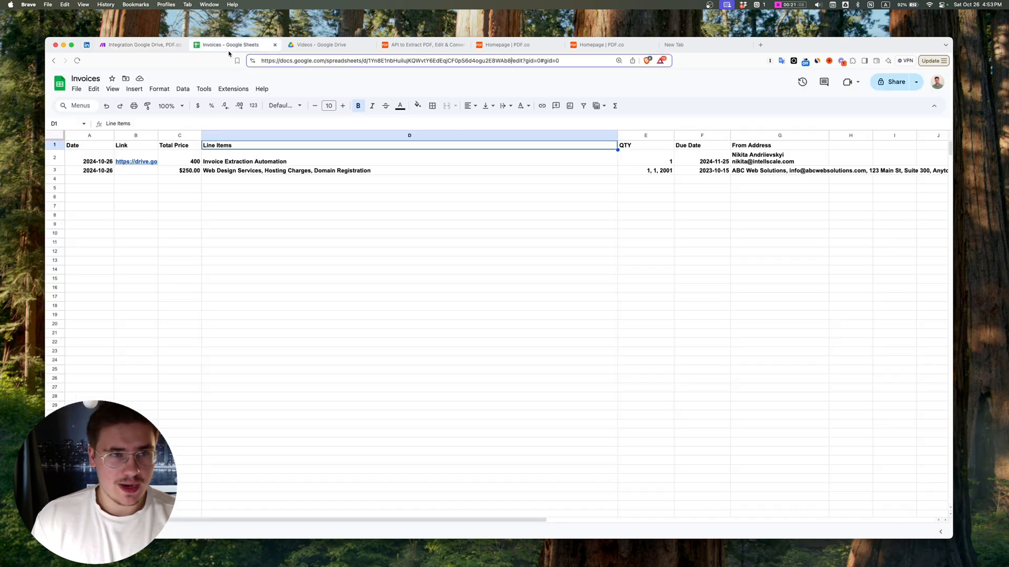
pyautogui.moveTo(110, 173); pyautogui.dragTo(222, 173)
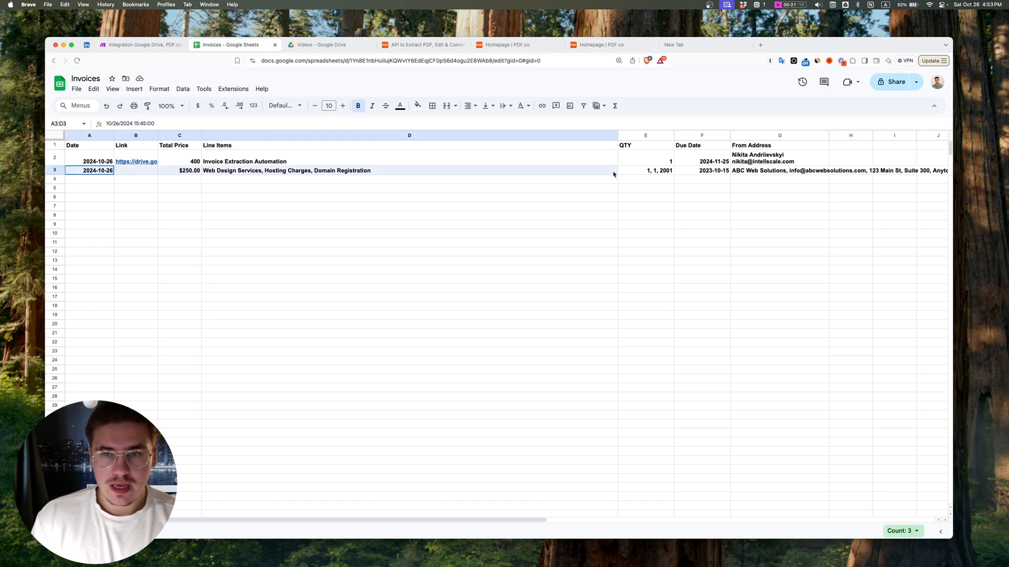
pyautogui.moveTo(613, 175); pyautogui.dragTo(800, 183)
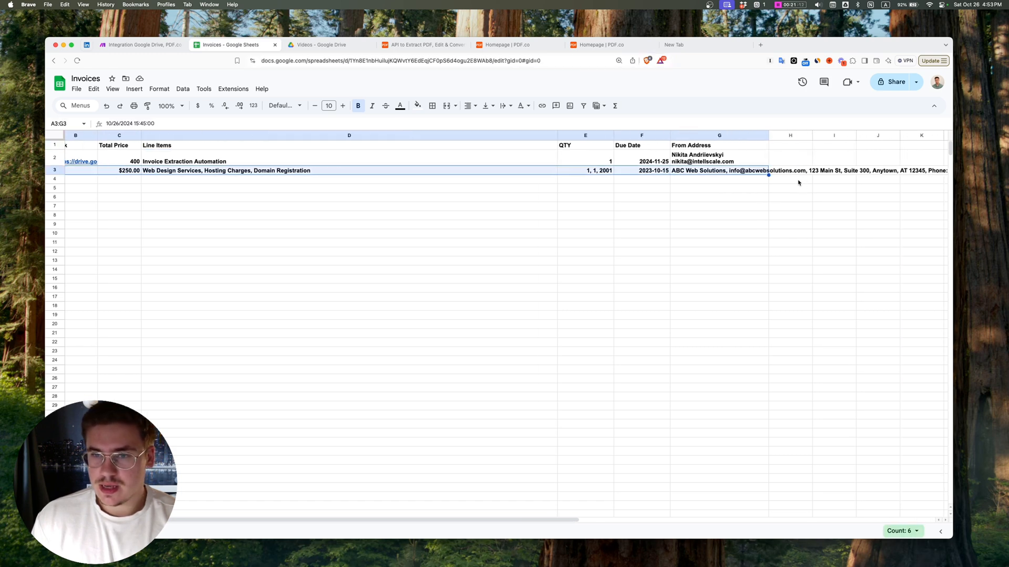
pyautogui.doubleClick(768, 136)
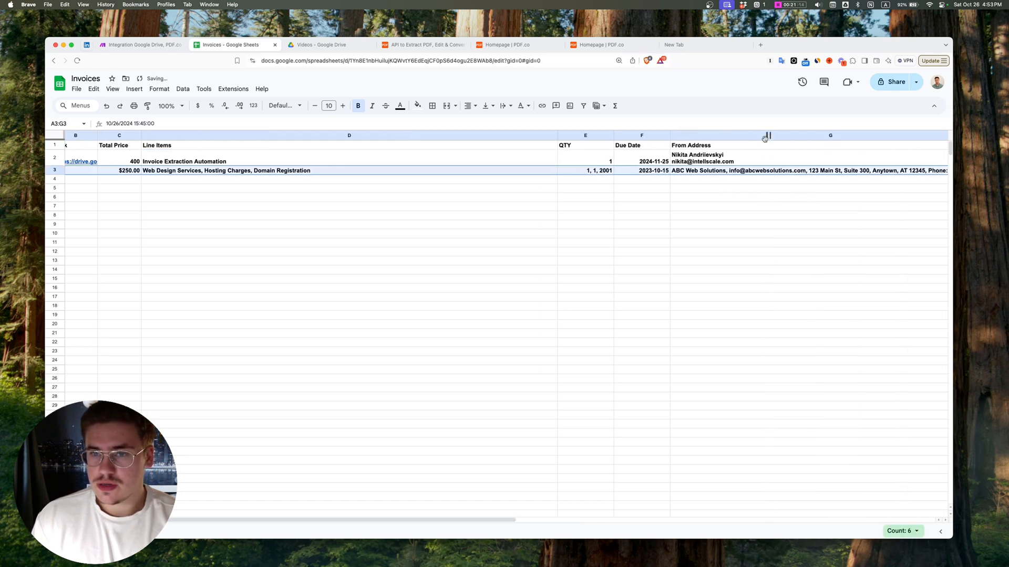
pyautogui.click(736, 233)
pyautogui.hscroll(-3, 624, 150)
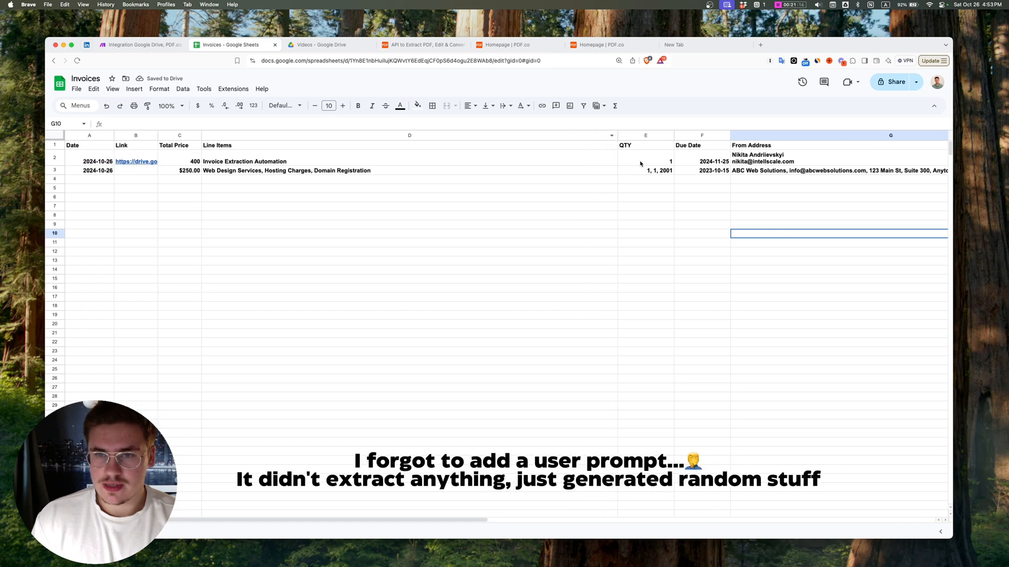
# Step: Examine the QTY, Total Price, Link and From Address values in row 3 of the Invoices sheet
pyautogui.click(637, 162)
pyautogui.doubleClick(640, 171)
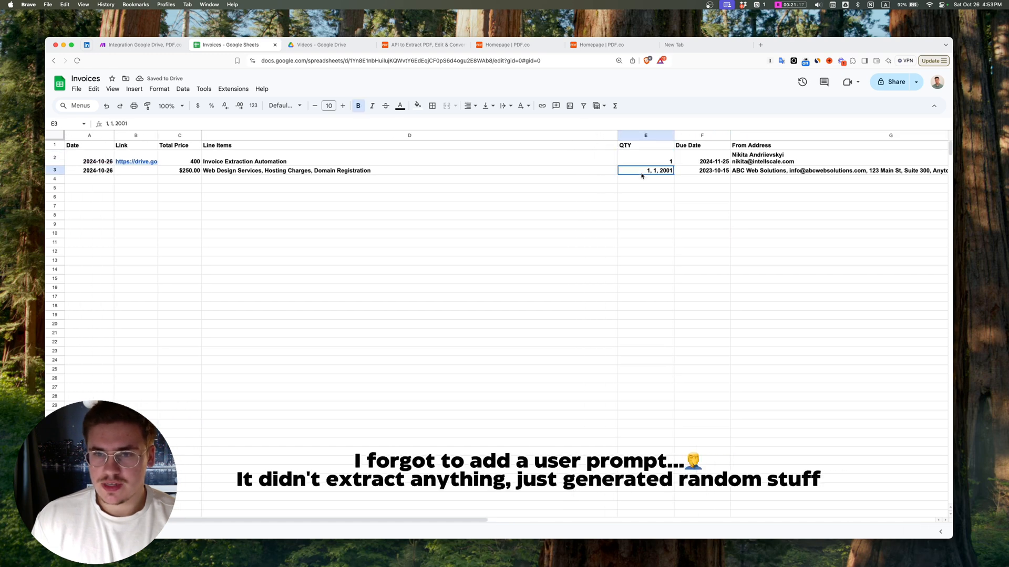
pyautogui.click(587, 191)
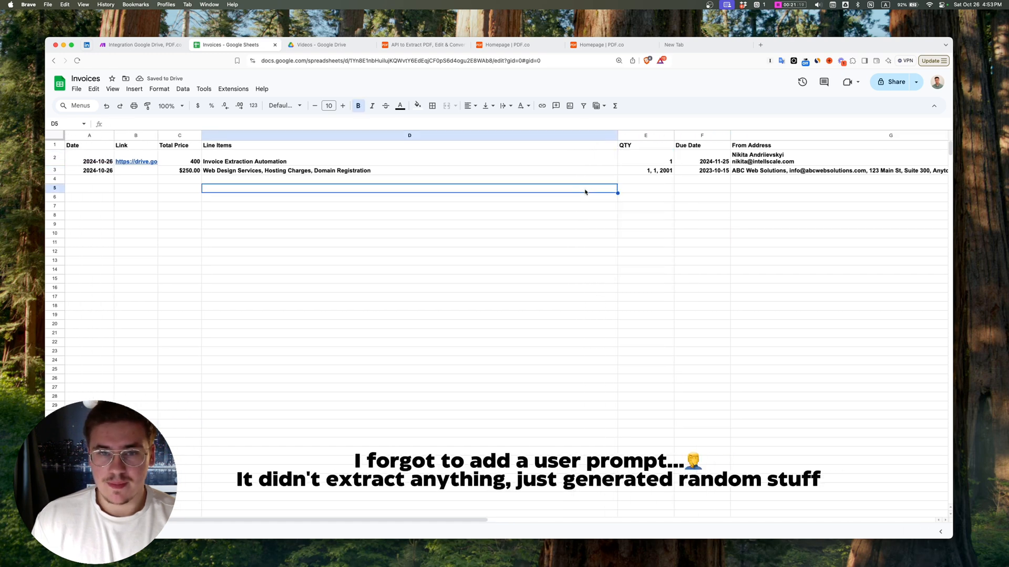
pyautogui.click(185, 172)
pyautogui.click(187, 181)
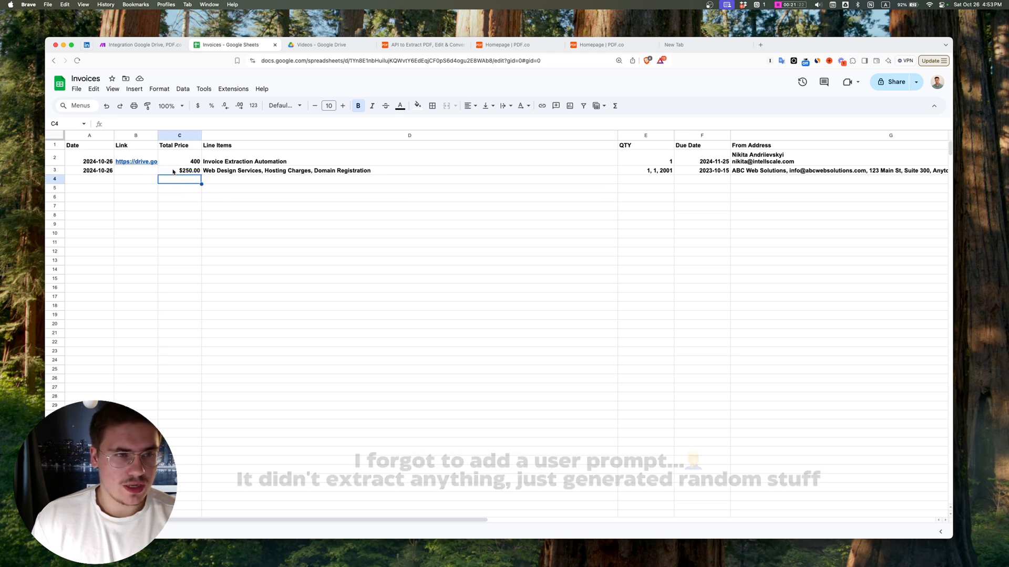
pyautogui.click(143, 171)
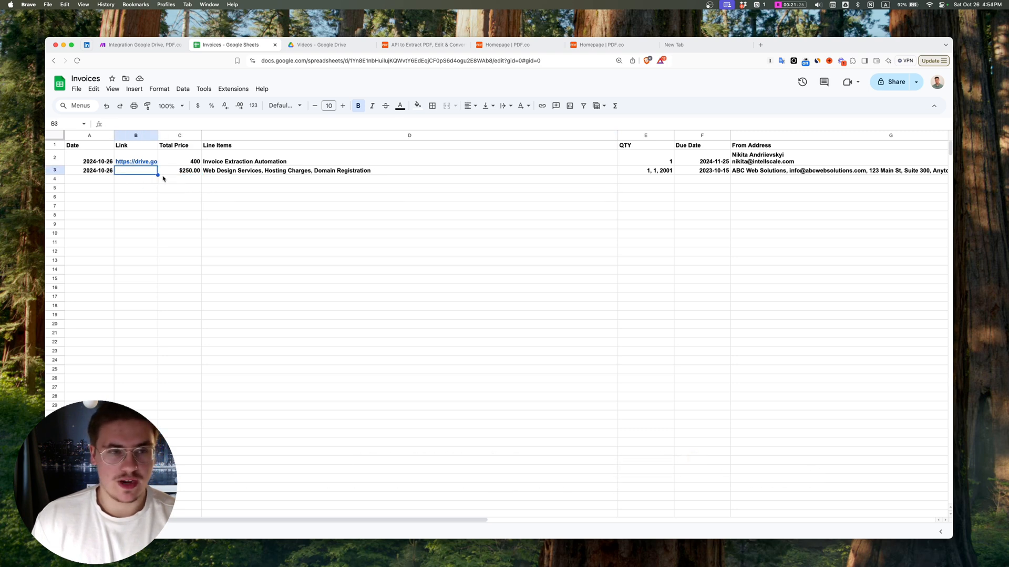
pyautogui.click(179, 170)
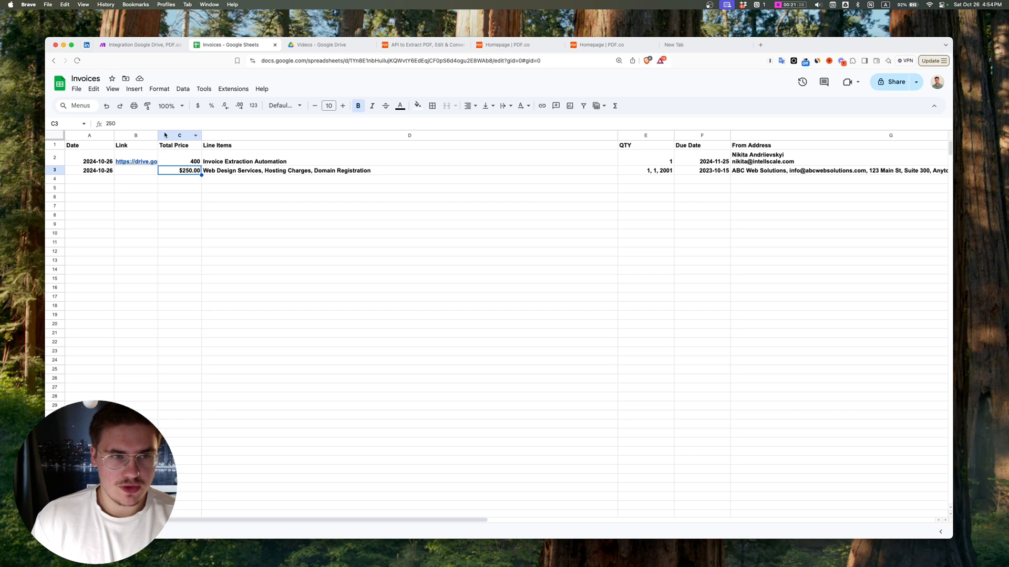
pyautogui.hscroll(3, 746, 170)
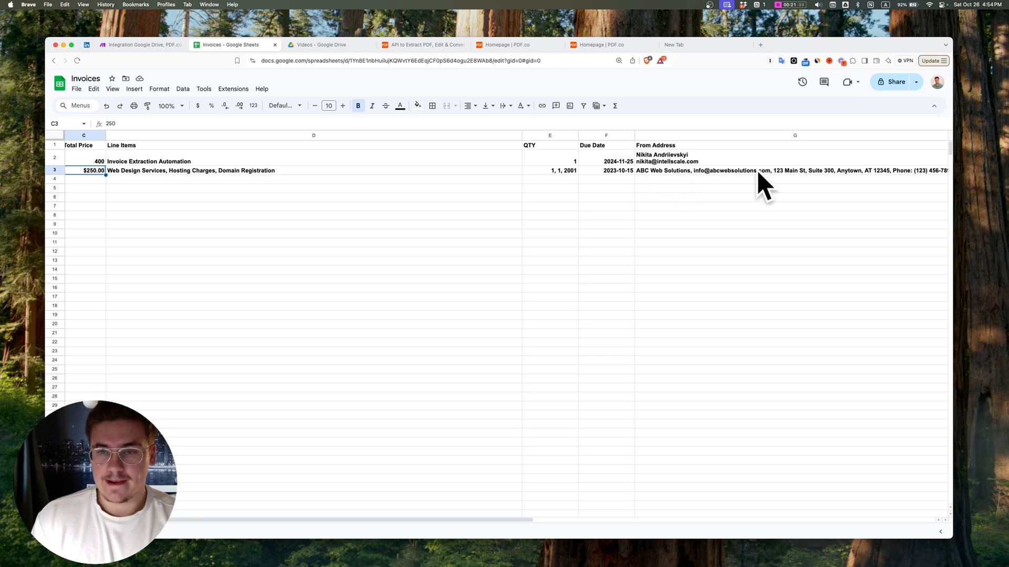
# Step: Reopen the Google Sheets module in the Make scenario and compare its Total Price mapping with the invoice PDF in Google Drive
pyautogui.click(140, 44)
pyautogui.click(754, 296)
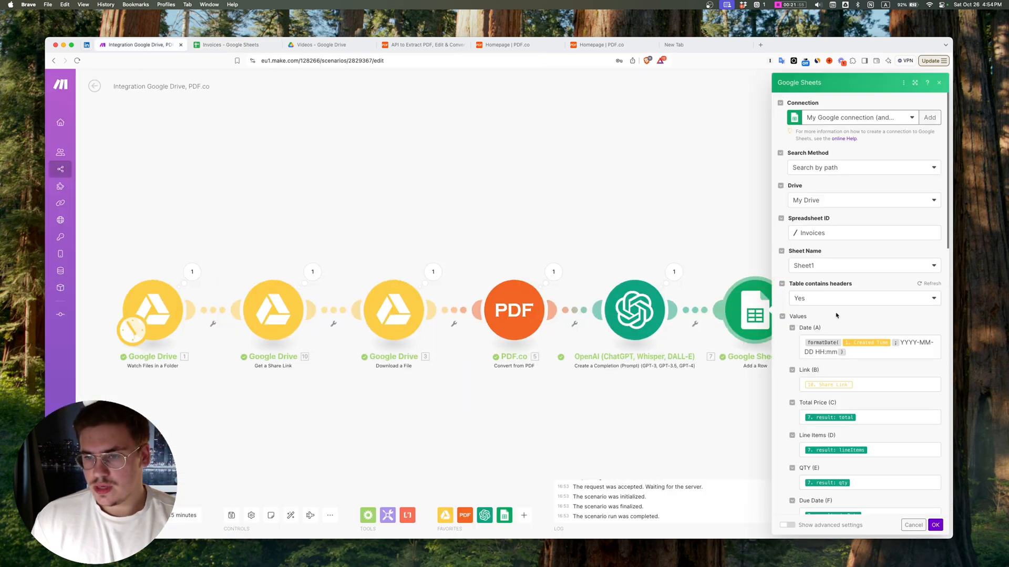
pyautogui.scroll(-5, 894, 338)
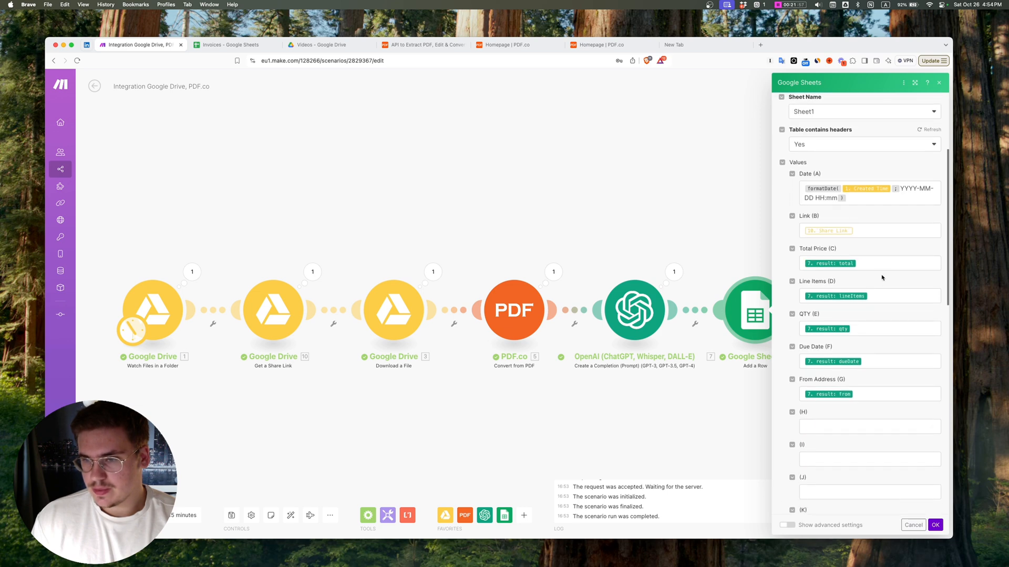
pyautogui.click(871, 261)
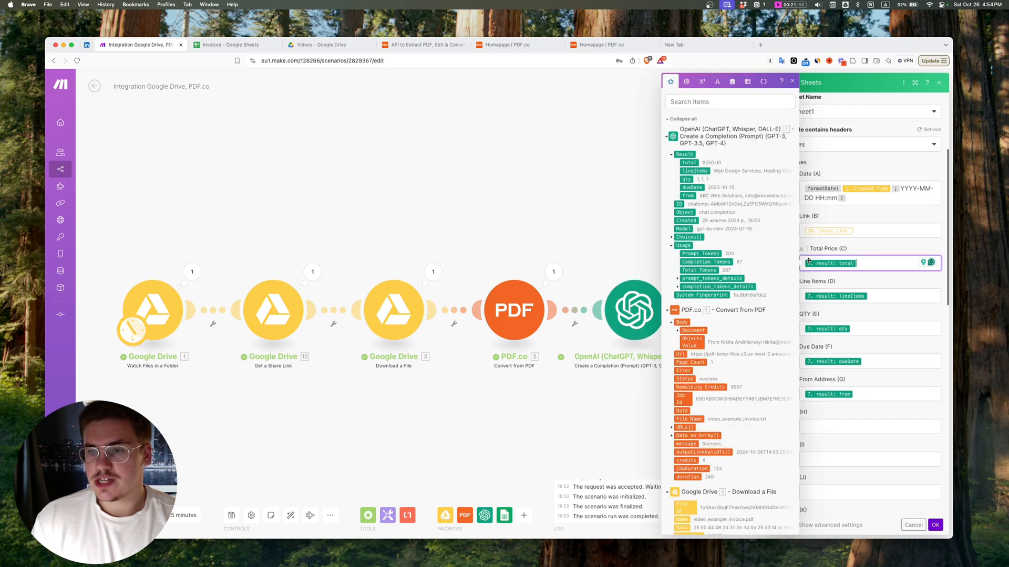
pyautogui.click(318, 45)
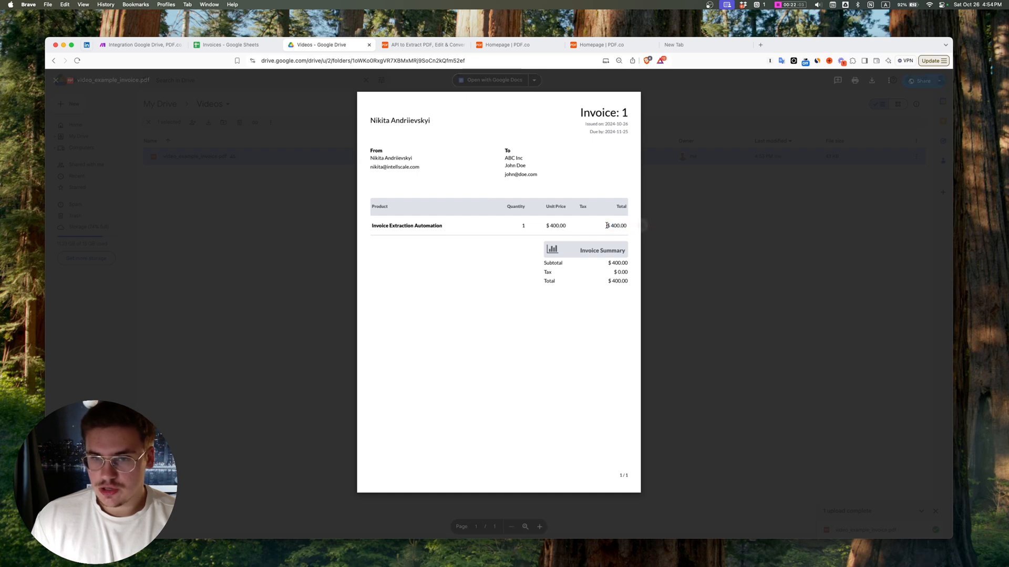
pyautogui.click(132, 44)
# Step: Wrap the OpenAI total in Total Price (C) with the parseNumber() function
pyautogui.click(879, 262)
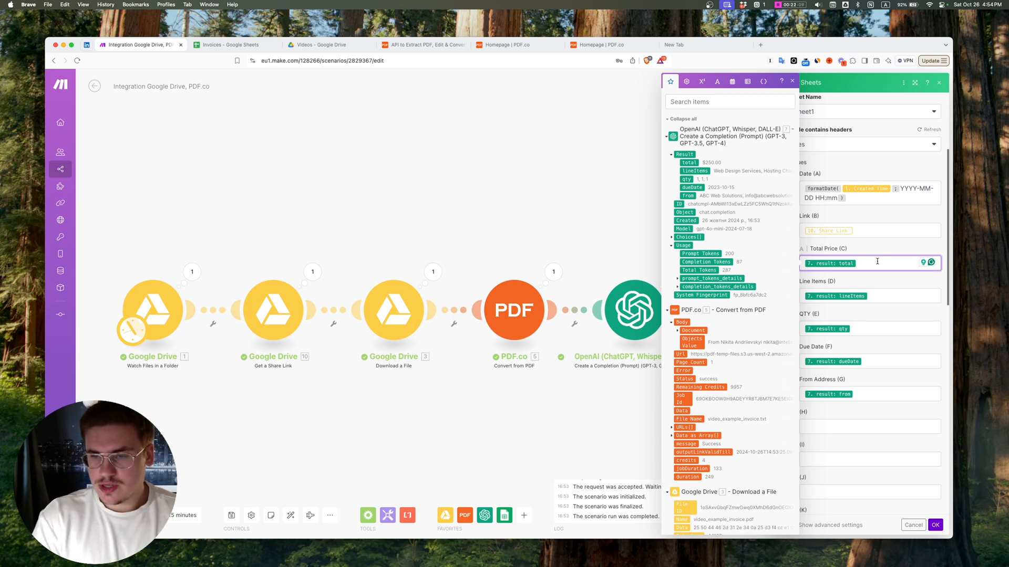
pyautogui.press('Left')
pyautogui.write('parse')
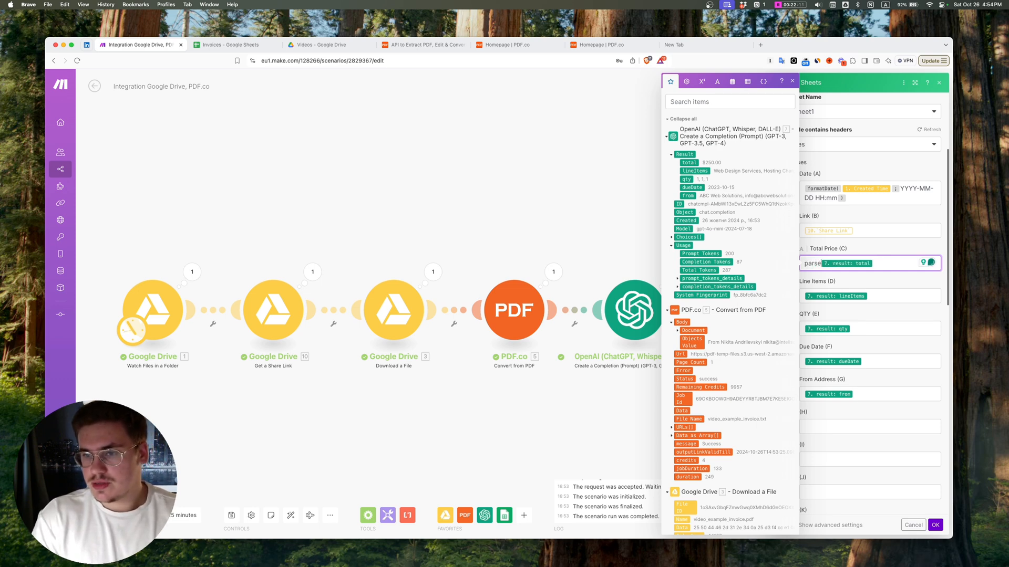
pyautogui.write('Number(')
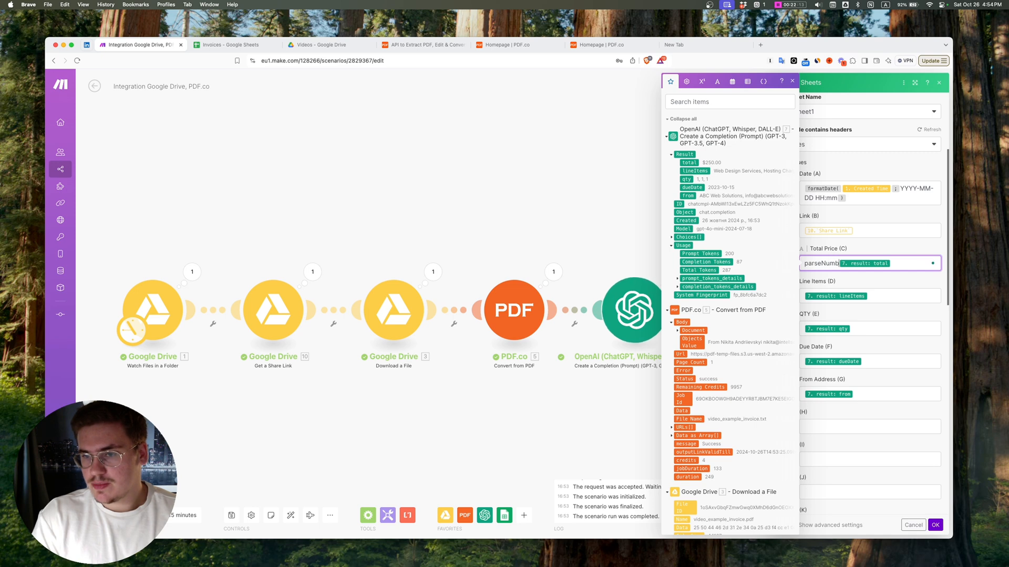
pyautogui.write(')')
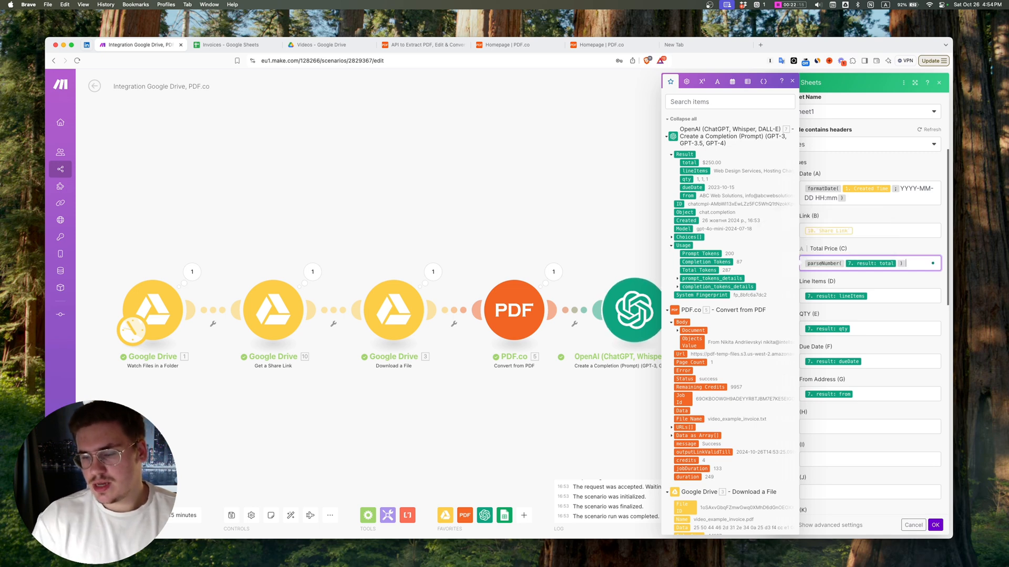
pyautogui.moveTo(916, 264); pyautogui.dragTo(842, 264)
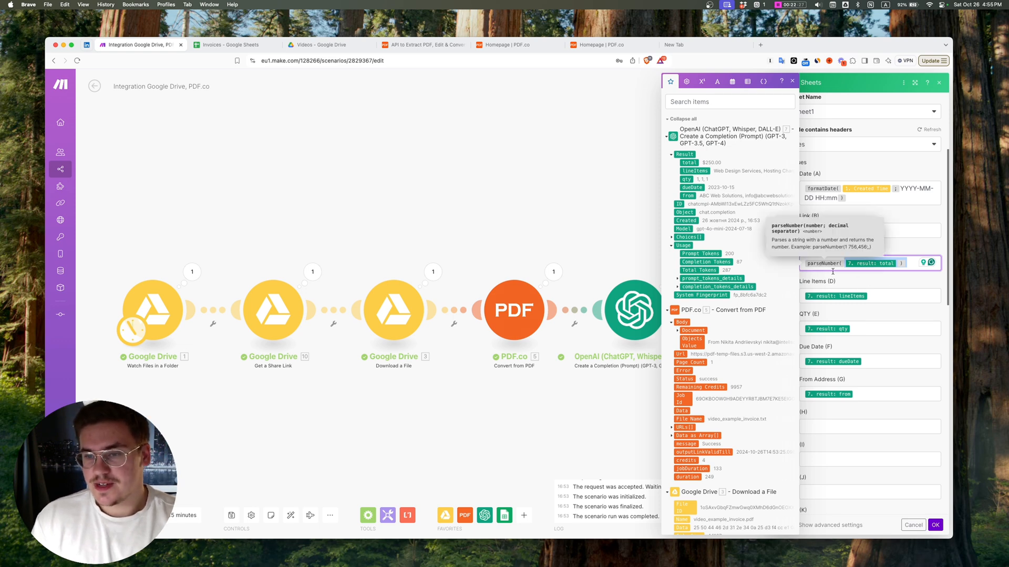
# Step: Replace the Link (B) mapping with the Share Link output of the Google Drive Get a Share Link module
pyautogui.click(876, 230)
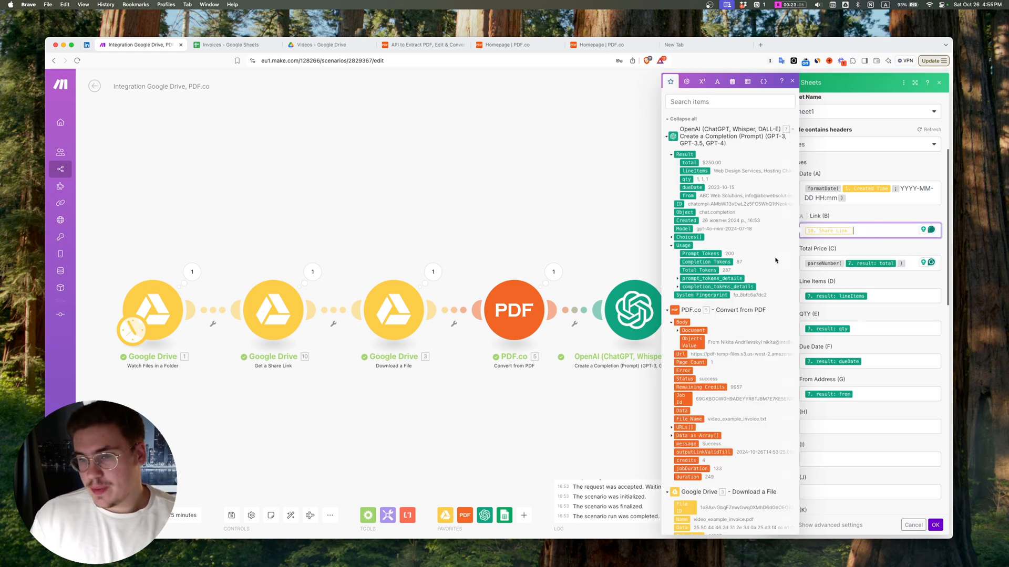
pyautogui.scroll(-15, 775, 260)
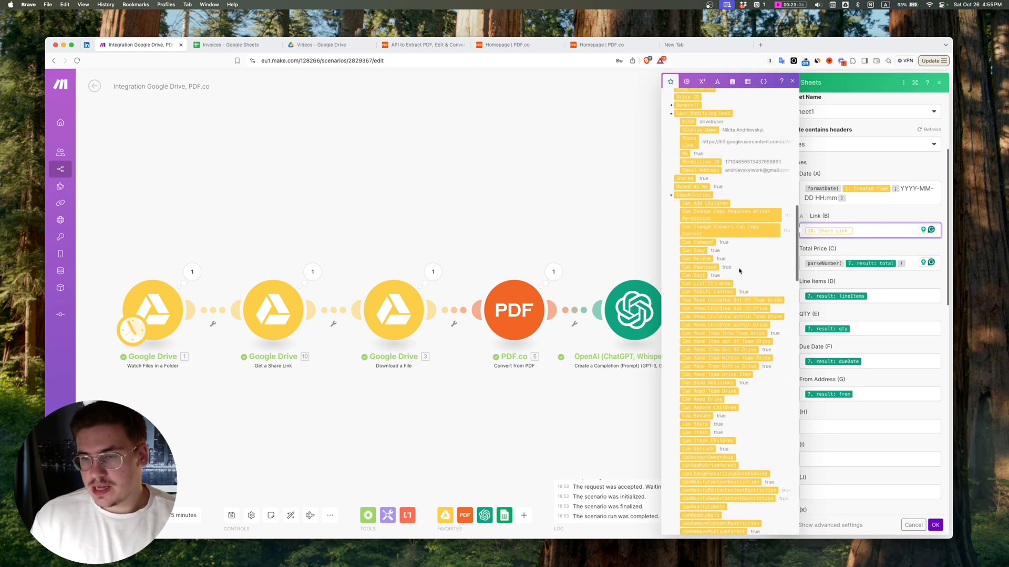
pyautogui.scroll(-10, 726, 220)
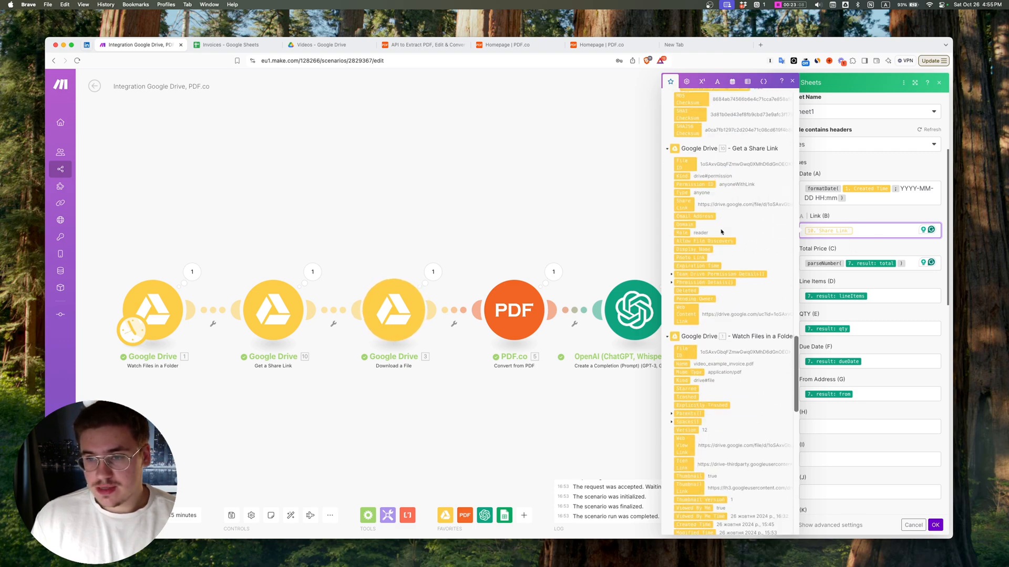
pyautogui.press('BackSpace')
pyautogui.scroll(-15, 714, 234)
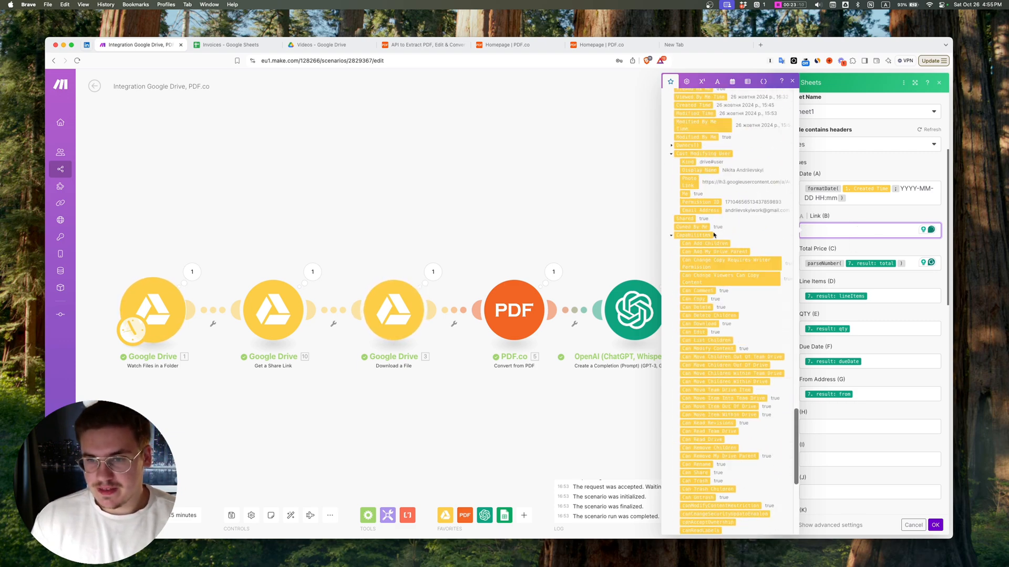
pyautogui.click(683, 283)
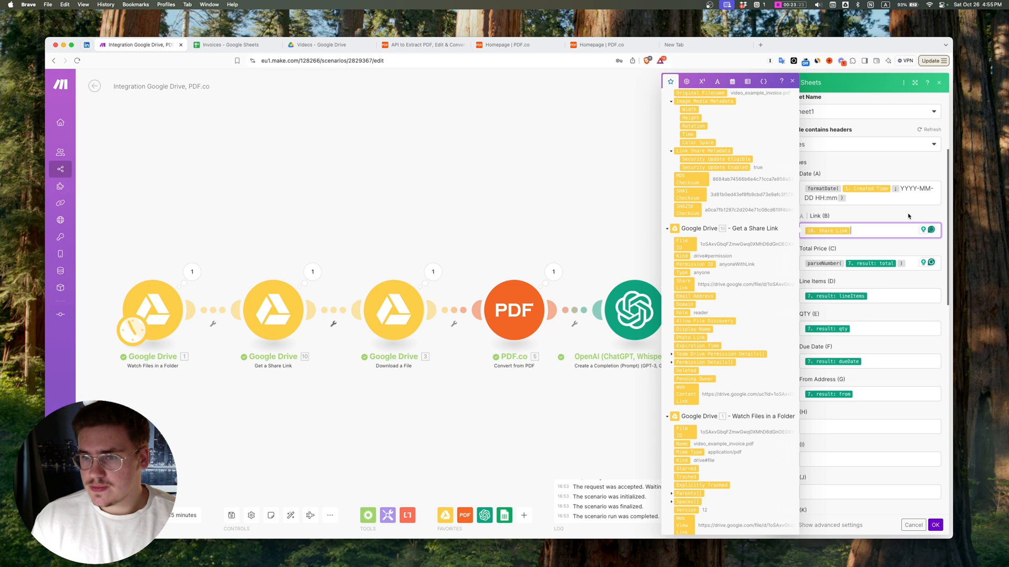
# Step: Confirm the Google Sheets module settings and save the scenario
pyautogui.click(880, 298)
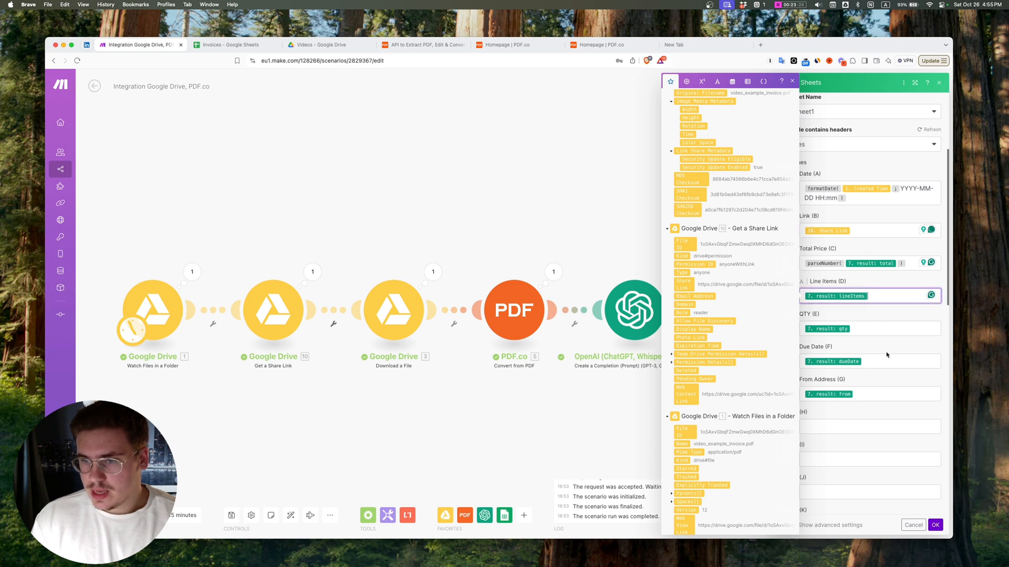
pyautogui.click(935, 525)
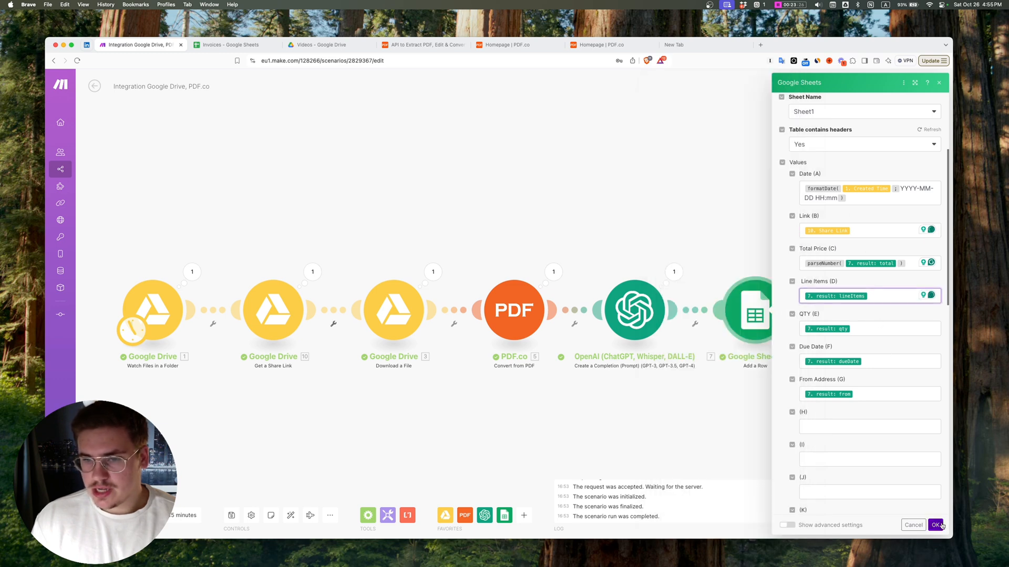
pyautogui.click(231, 515)
# Step: Check the Invoices sheet, return to Make and set the OpenAI module's model to gpt-4o (system), confirming the settings
pyautogui.click(232, 45)
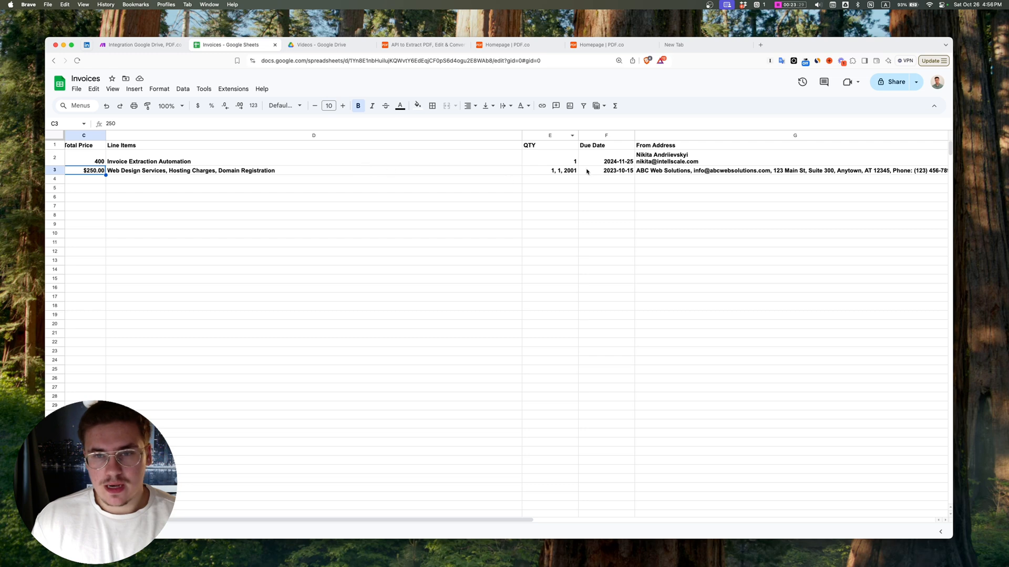
pyautogui.click(152, 45)
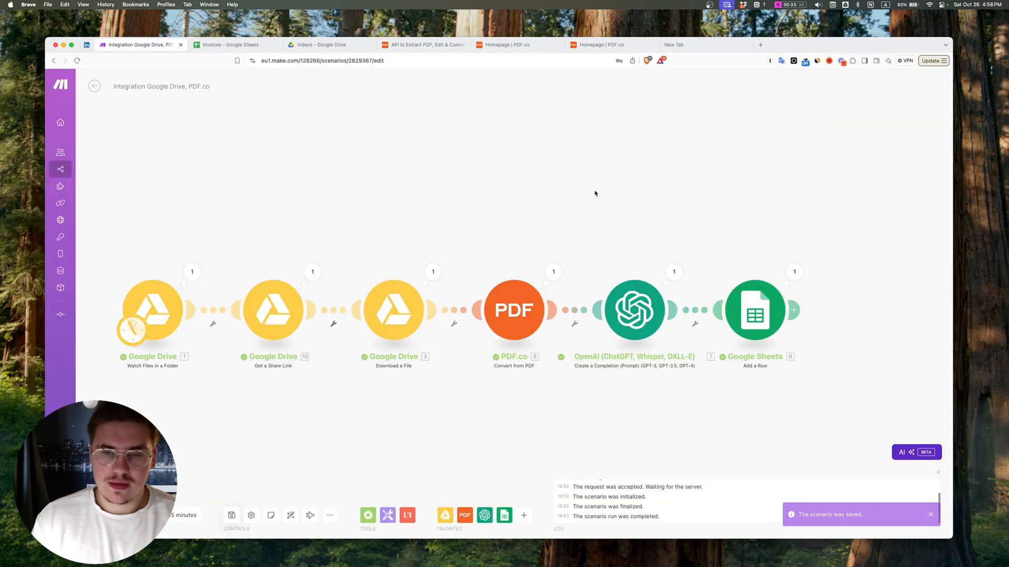
pyautogui.click(646, 332)
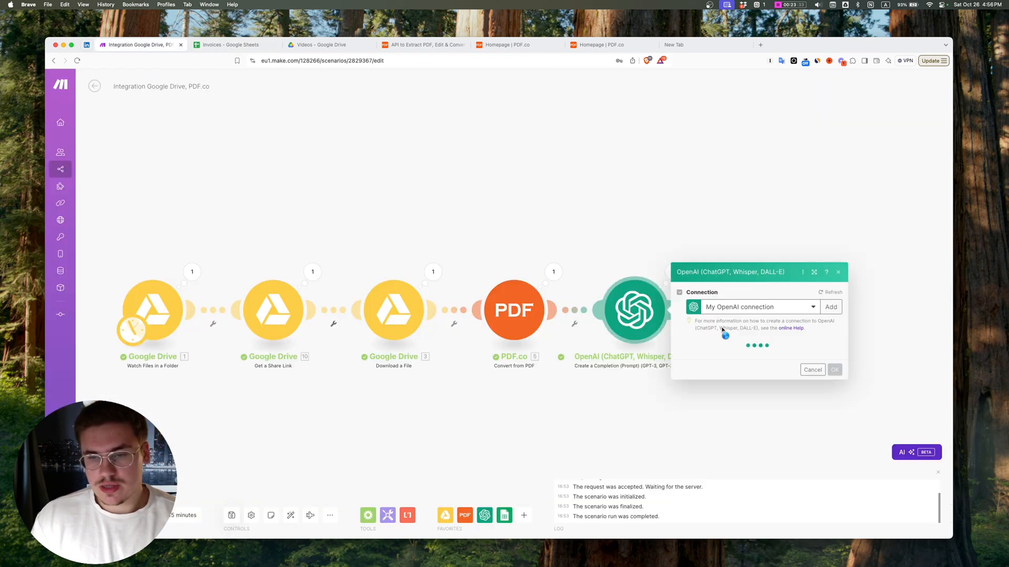
pyautogui.scroll(-6, 708, 327)
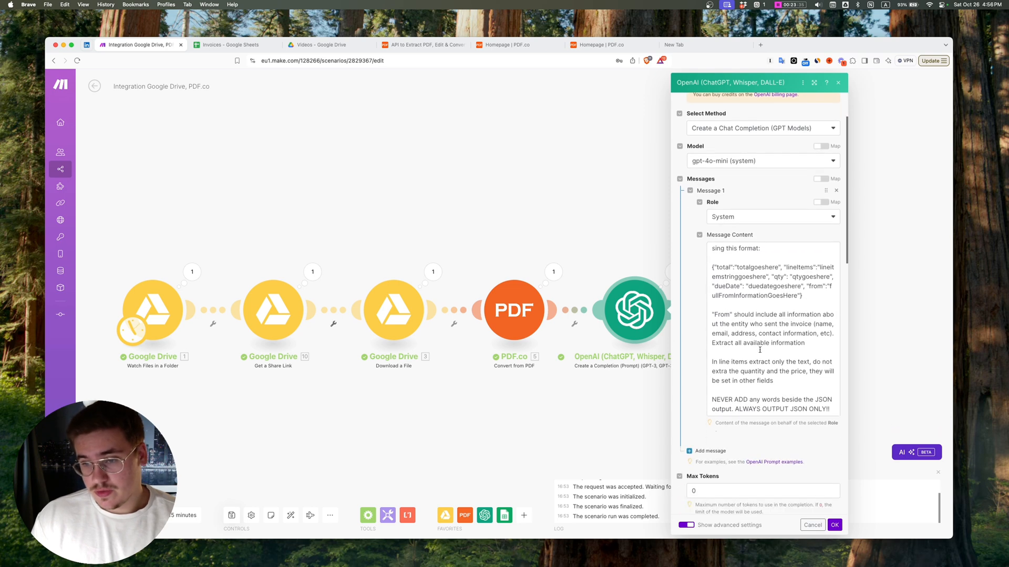
pyautogui.scroll(10, 741, 313)
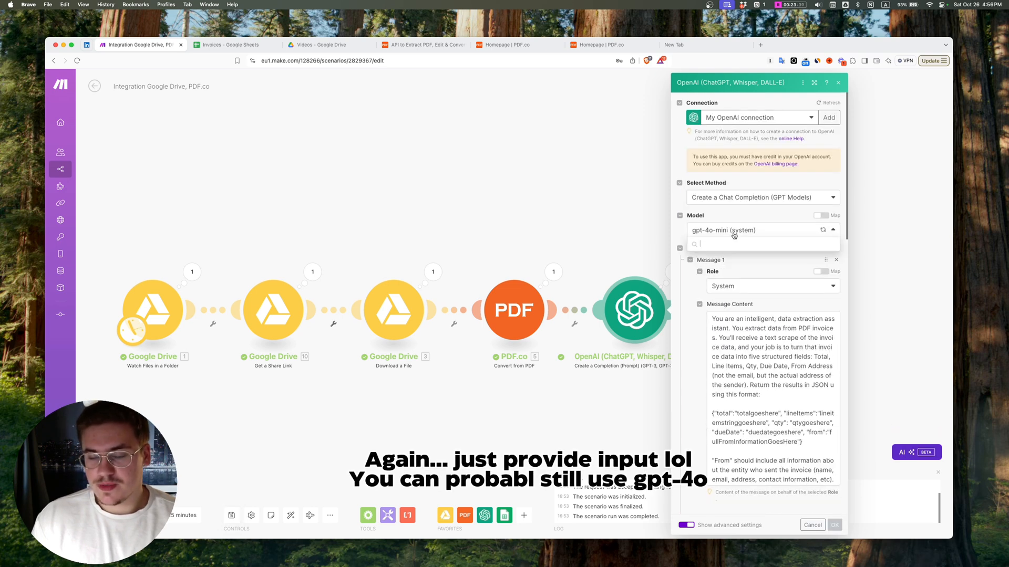
pyautogui.click(734, 231)
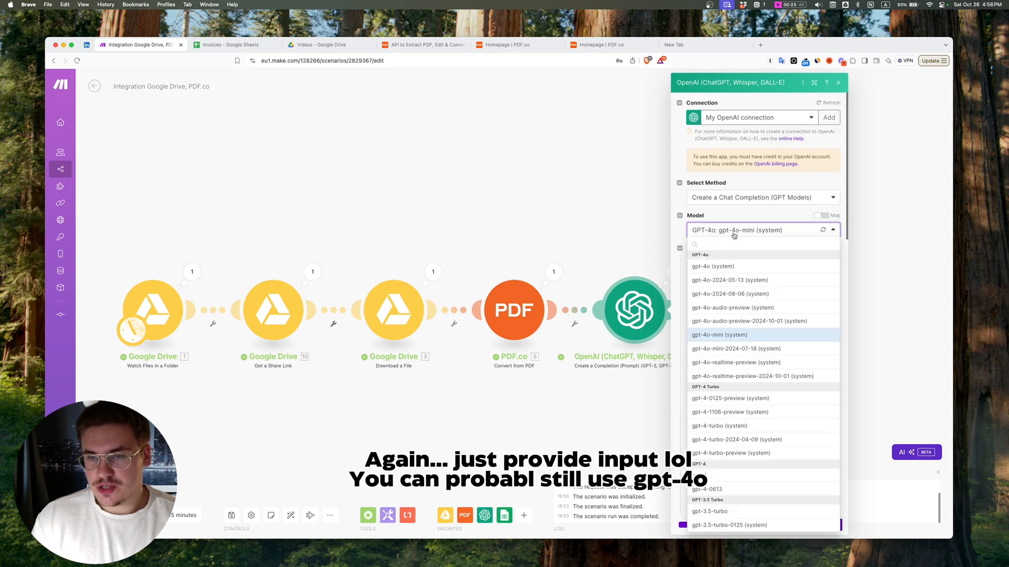
pyautogui.click(729, 265)
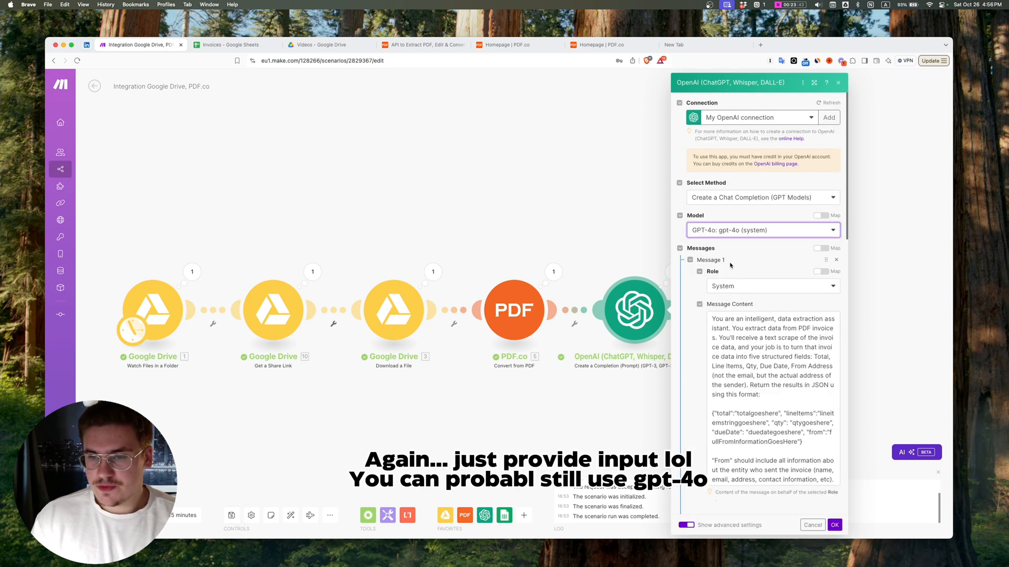
pyautogui.click(734, 232)
pyautogui.click(792, 231)
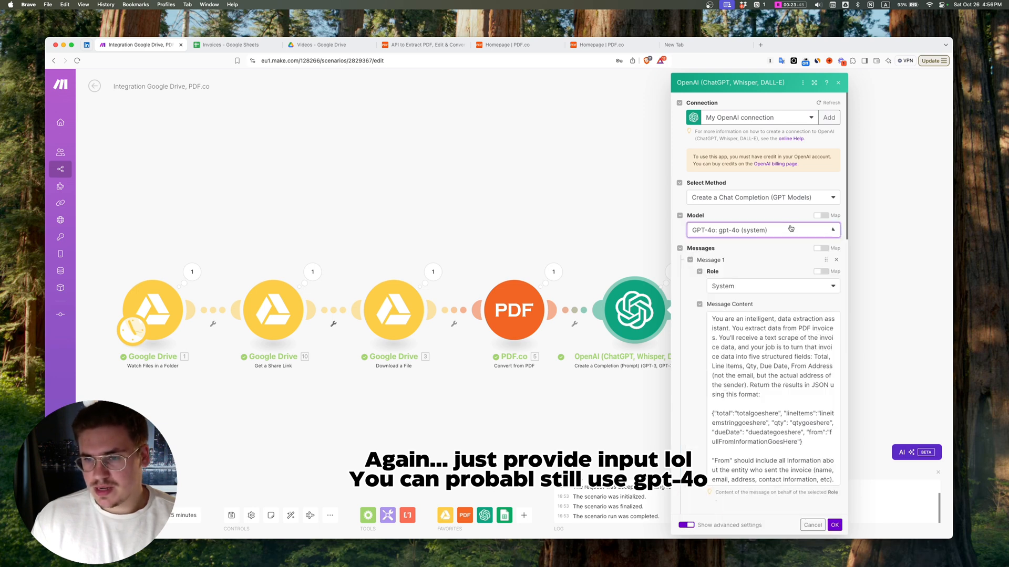
pyautogui.click(834, 526)
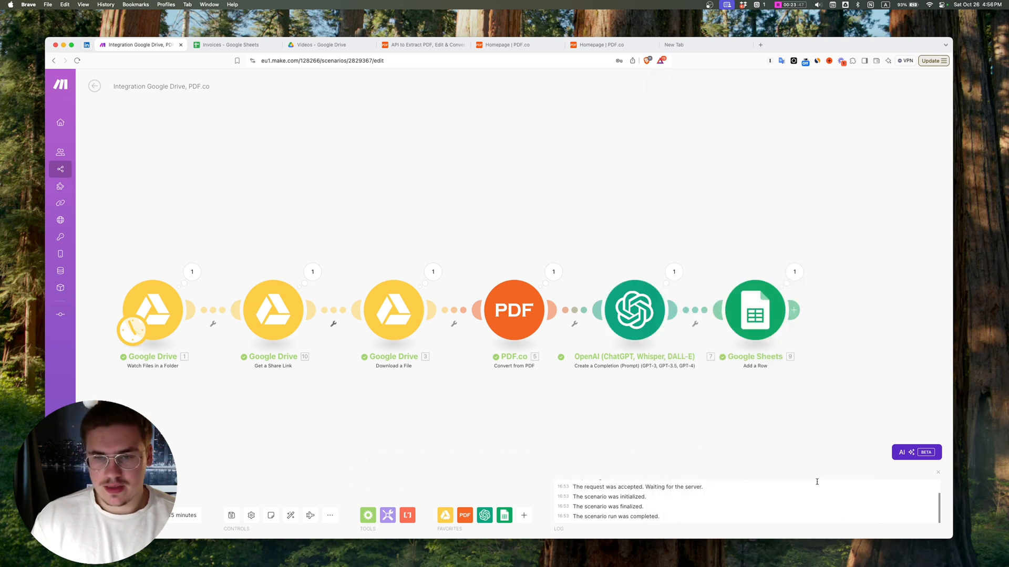
# Step: Save the scenario and open the starting-point choice for the Google Drive Watch Files in a Folder module
pyautogui.click(231, 516)
pyautogui.rightClick(157, 300)
pyautogui.click(203, 331)
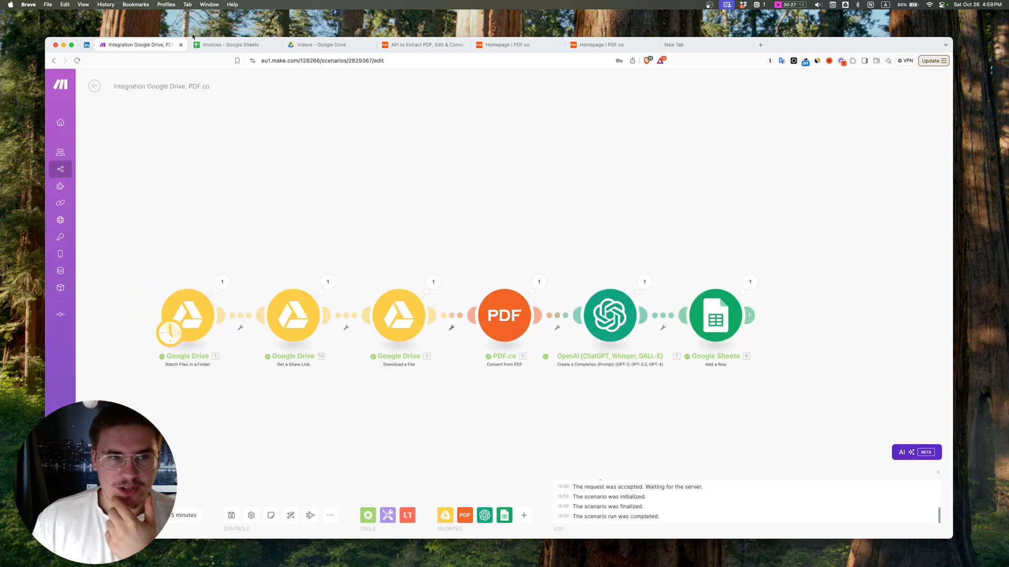
# Step: Review the extracted line items, sender details and total price in row 4 of the Invoices spreadsheet in Google Sheets
pyautogui.click(226, 45)
pyautogui.click(245, 179)
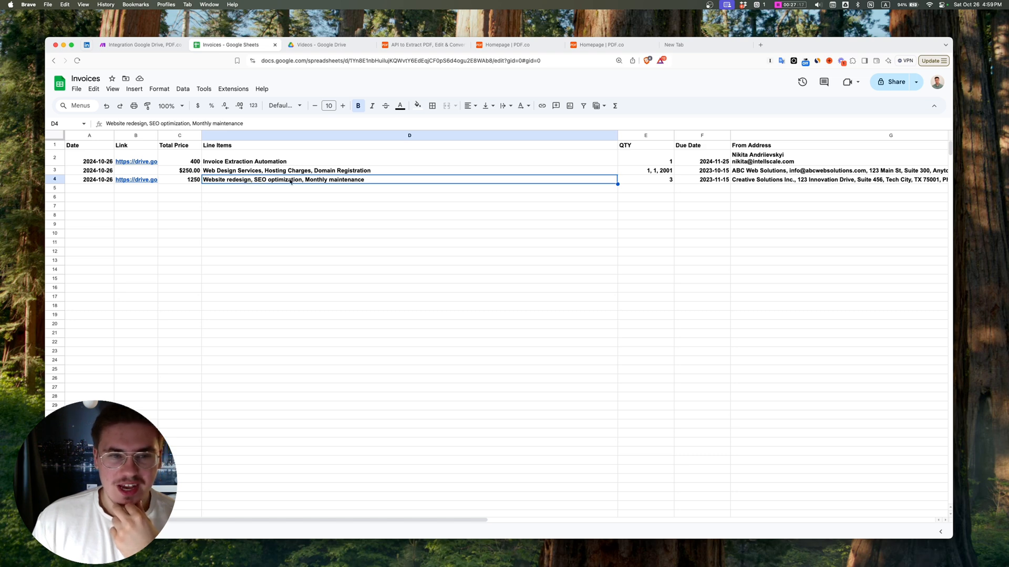
pyautogui.hscroll(5, 542, 190)
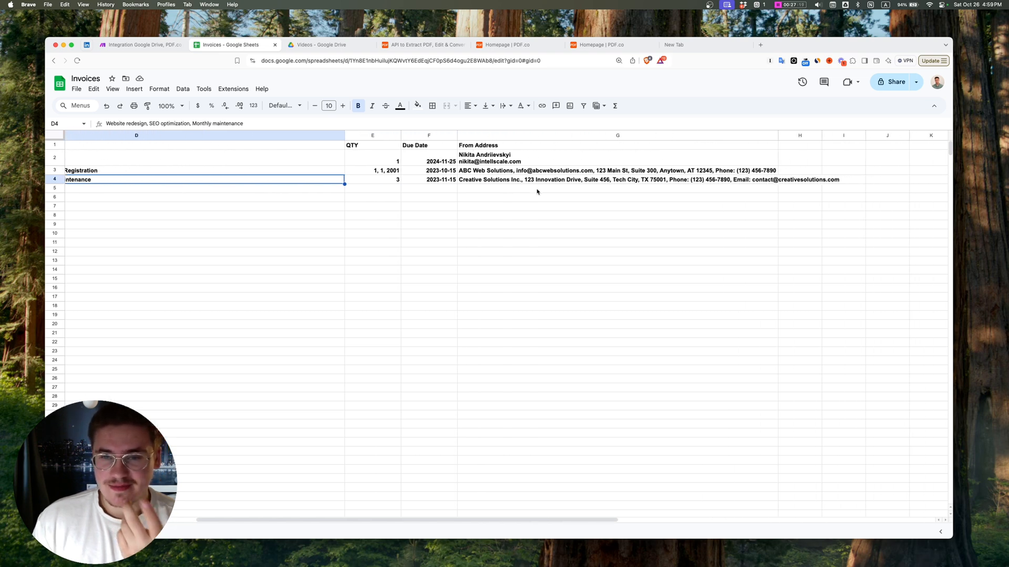
pyautogui.hscroll(-5, 537, 191)
pyautogui.click(199, 180)
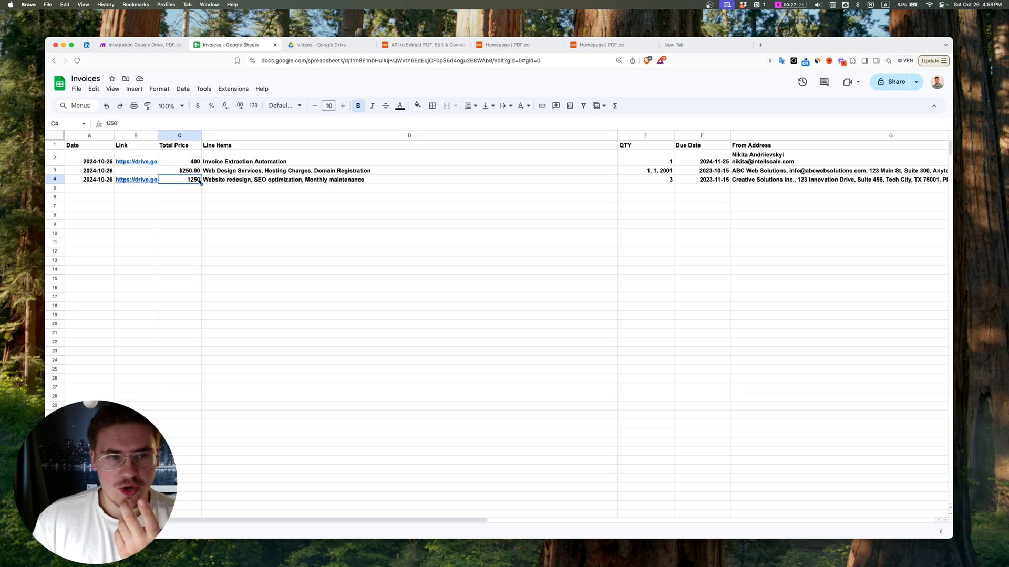
pyautogui.click(321, 44)
pyautogui.click(221, 45)
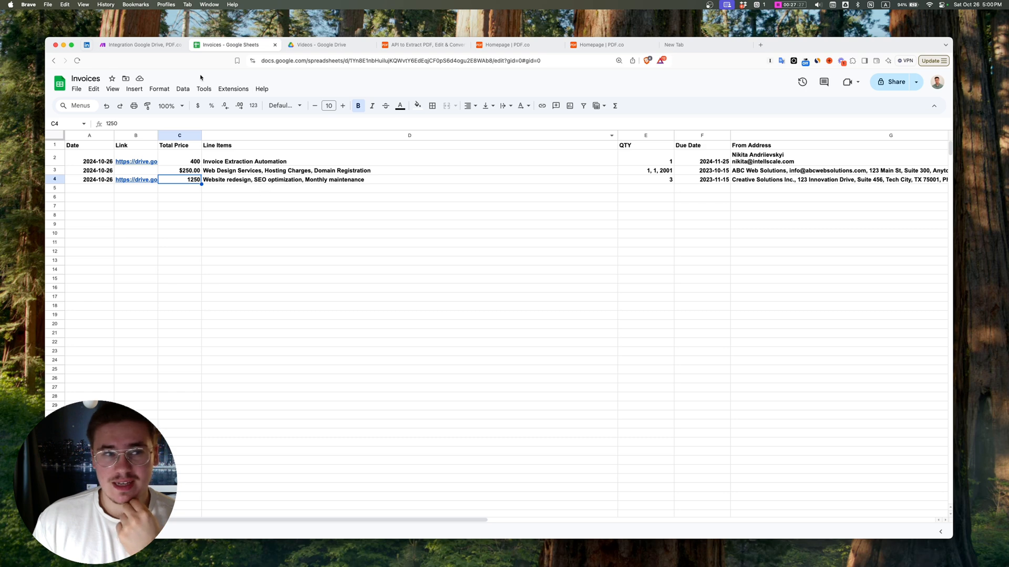
# Step: Reopen the OpenAI module in the Make scenario and add a second message with the User role
pyautogui.click(141, 45)
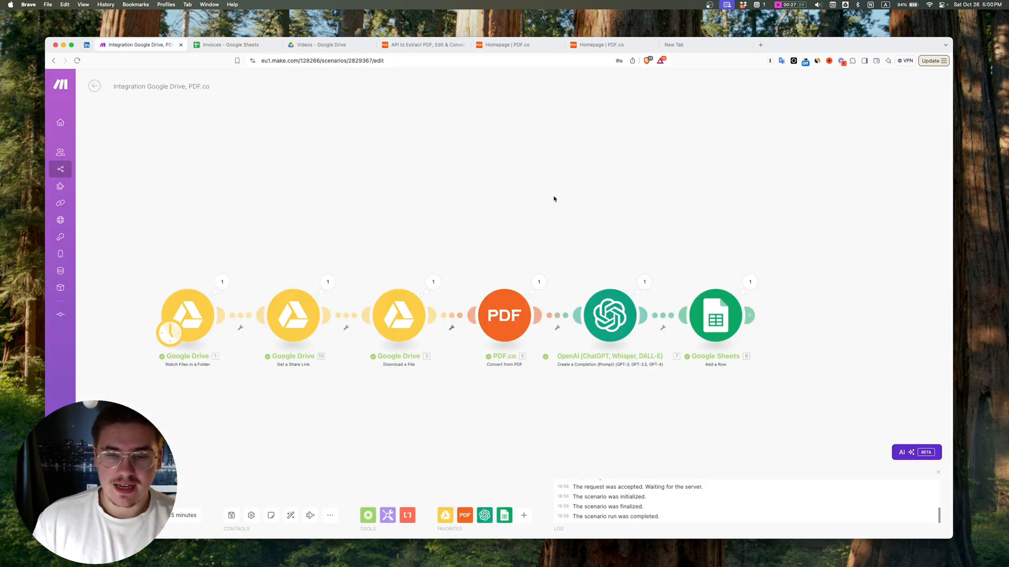
pyautogui.click(583, 300)
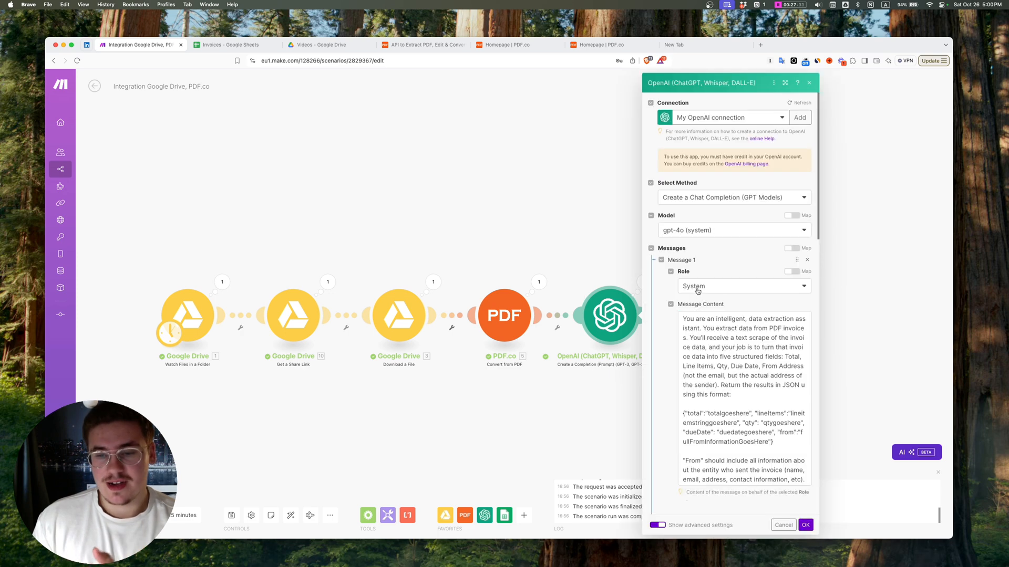
pyautogui.scroll(-10, 692, 302)
pyautogui.scroll(10, 692, 305)
pyautogui.scroll(-3, 720, 364)
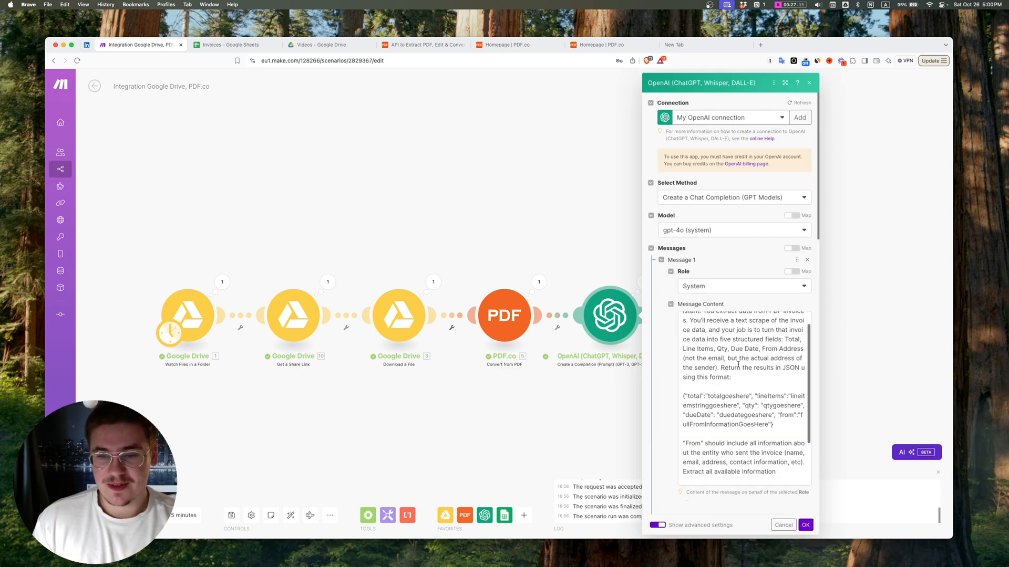
pyautogui.scroll(-6, 720, 364)
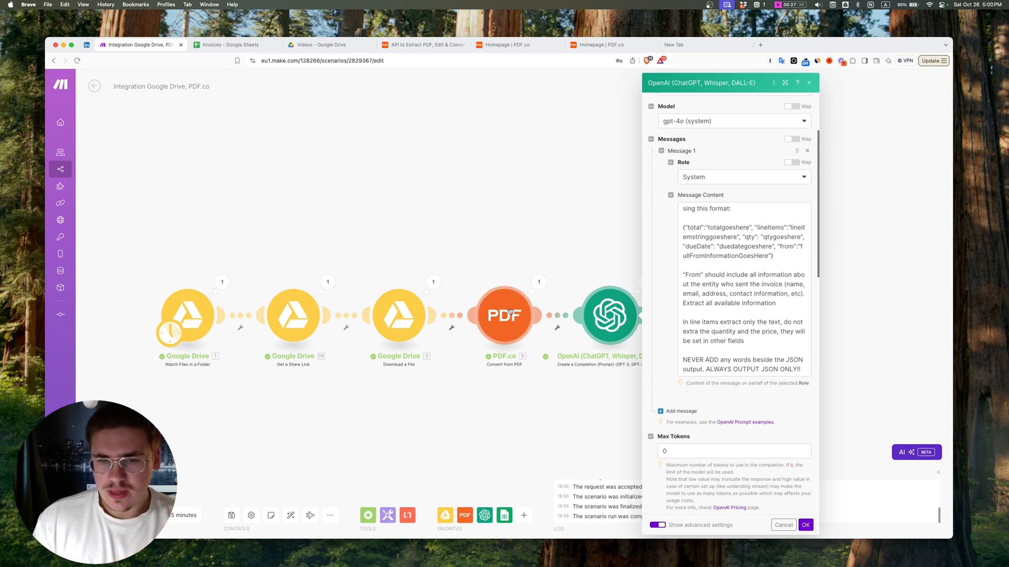
pyautogui.click(698, 411)
pyautogui.click(704, 439)
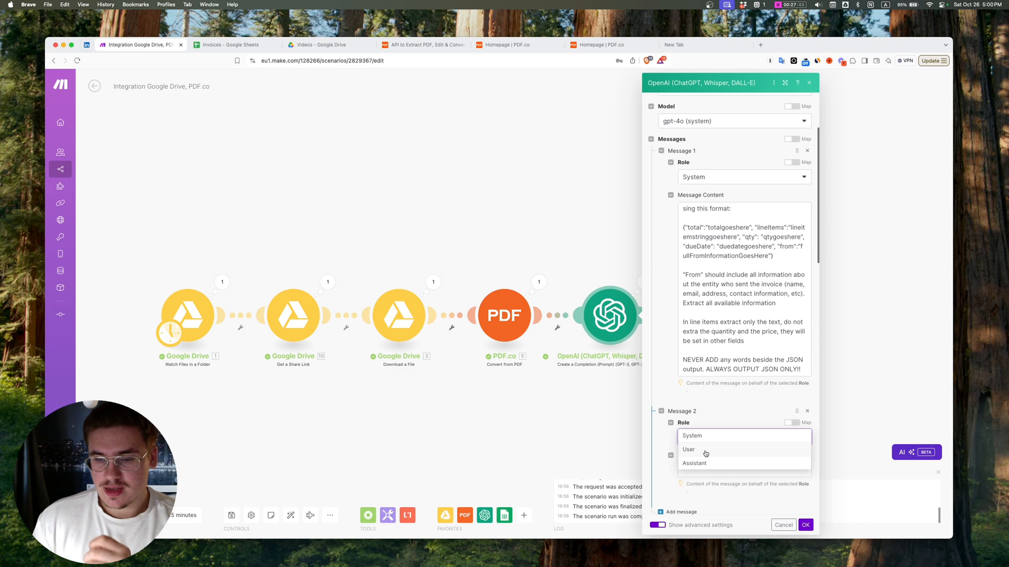
pyautogui.click(706, 455)
# Step: Map the PDF.co Body: Objects Value output into Message 2's content and confirm the OpenAI module settings
pyautogui.scroll(-2, 705, 455)
pyautogui.click(715, 422)
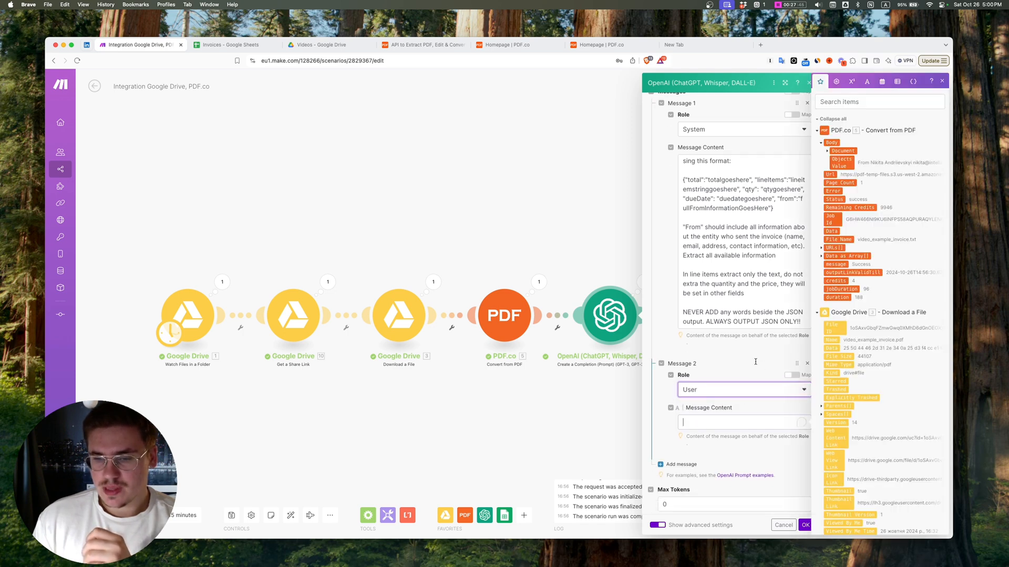
pyautogui.click(834, 163)
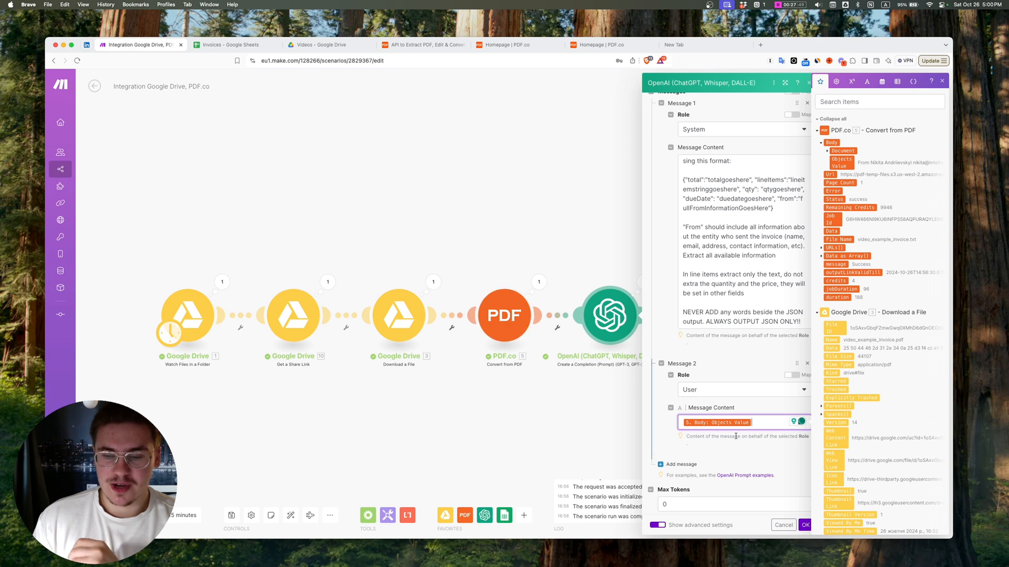
pyautogui.click(803, 525)
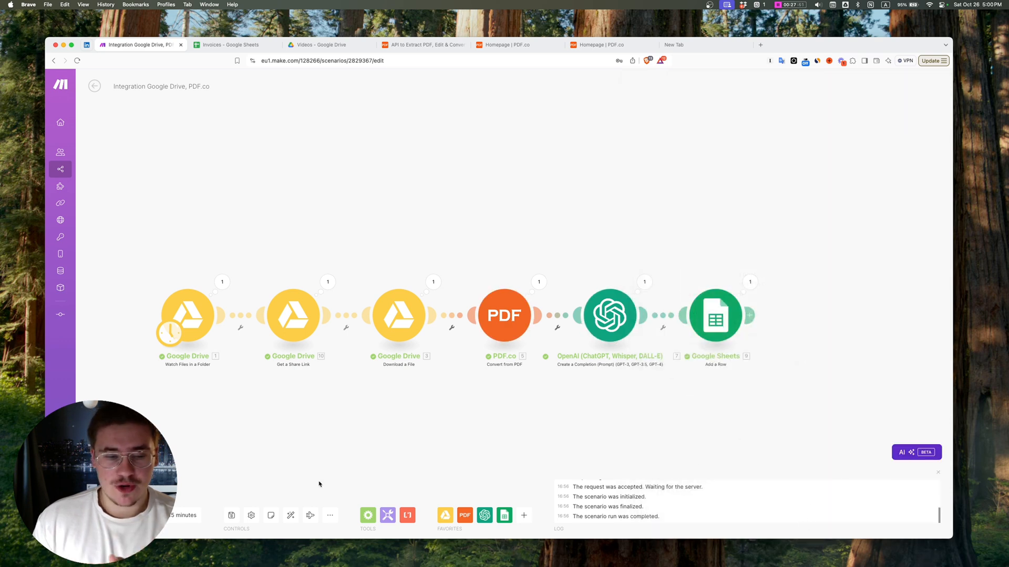
# Step: Save the updated scenario and choose where the Google Drive Watch Files in a Folder module starts for another test
pyautogui.click(231, 515)
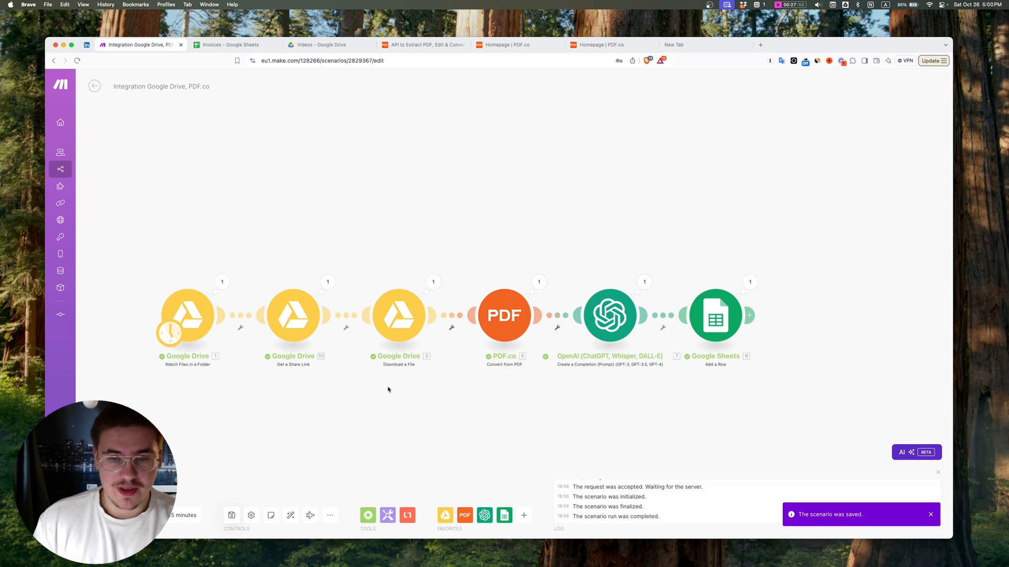
pyautogui.rightClick(210, 301)
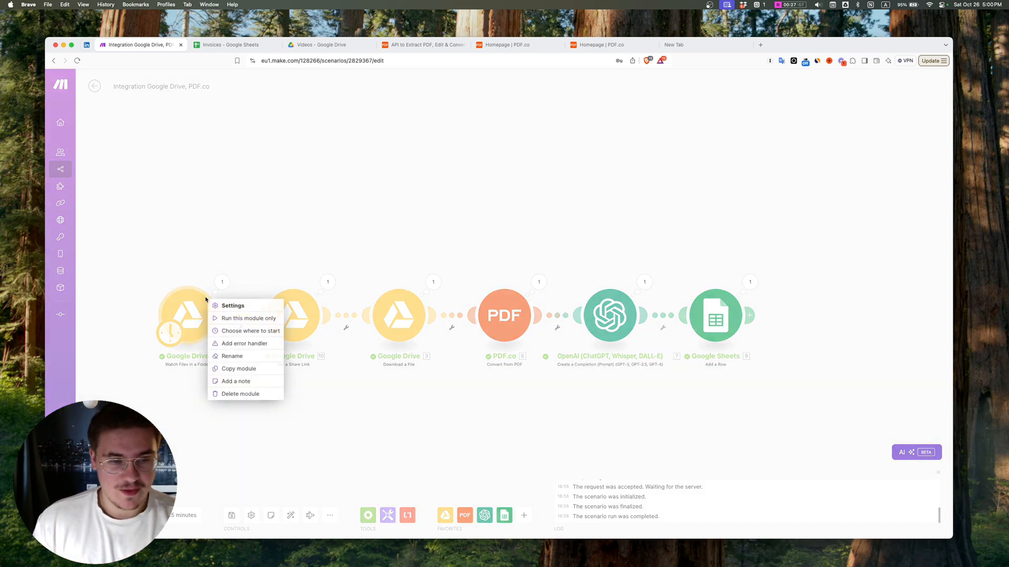
pyautogui.click(230, 331)
pyautogui.click(383, 354)
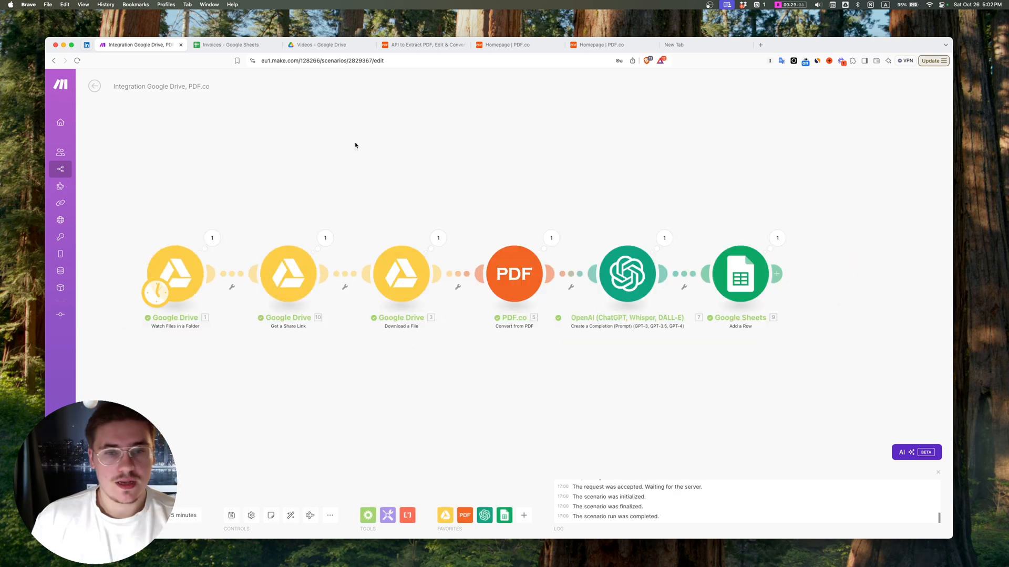
# Step: Check the quantity, line items and total price in row 5 of the Invoices spreadsheet in Google Sheets
pyautogui.click(228, 46)
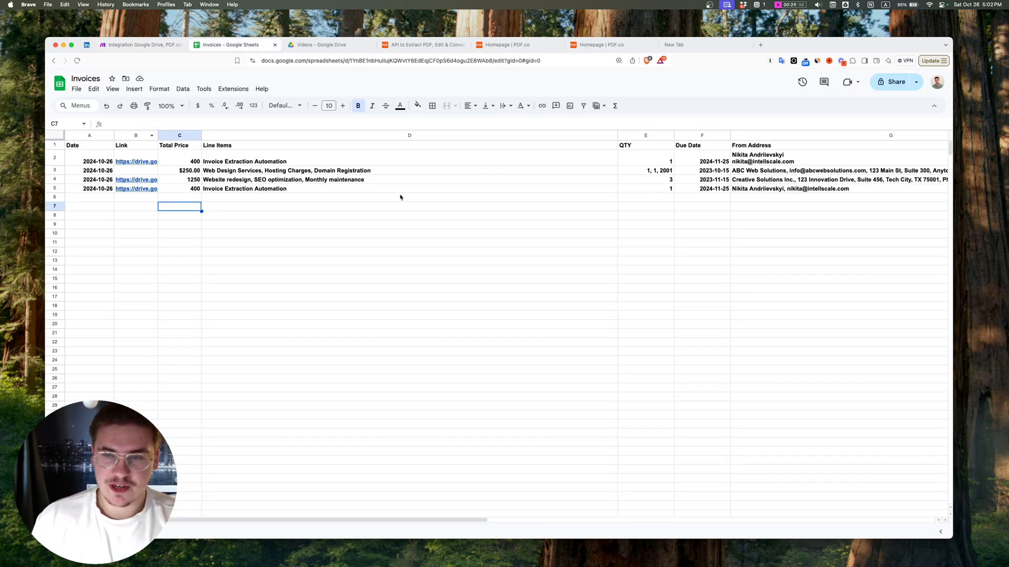
pyautogui.click(654, 191)
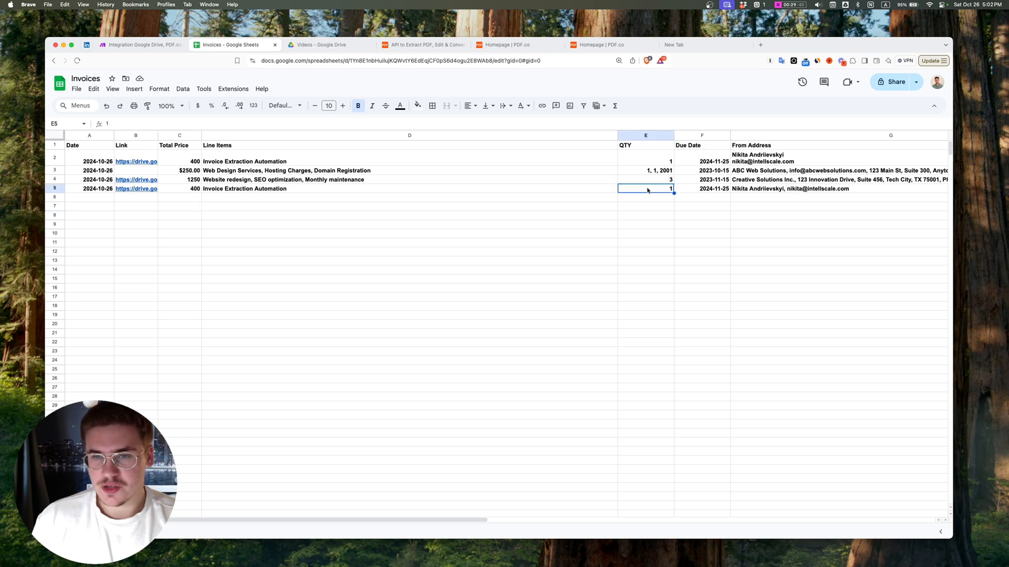
pyautogui.click(313, 190)
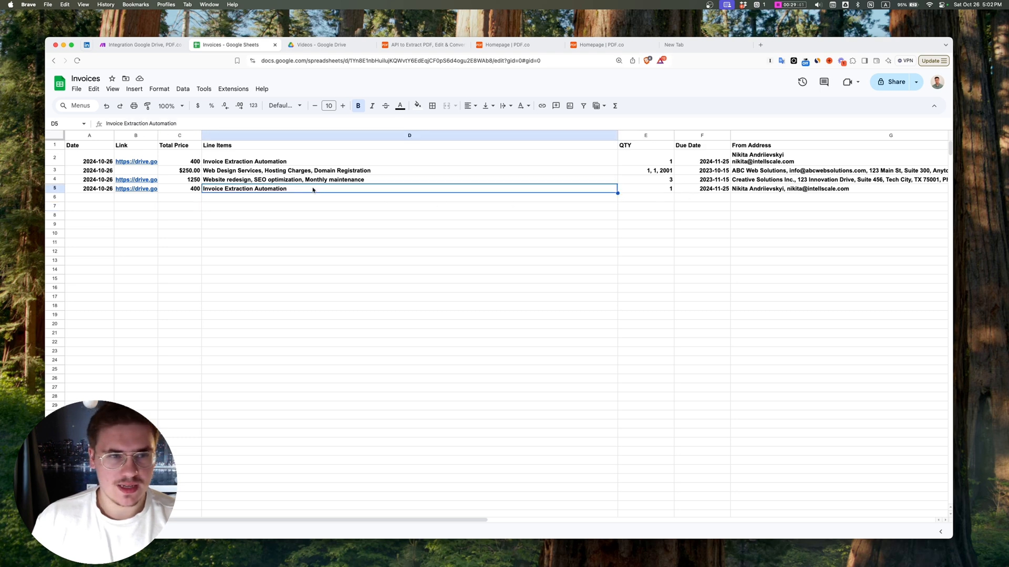
pyautogui.click(193, 191)
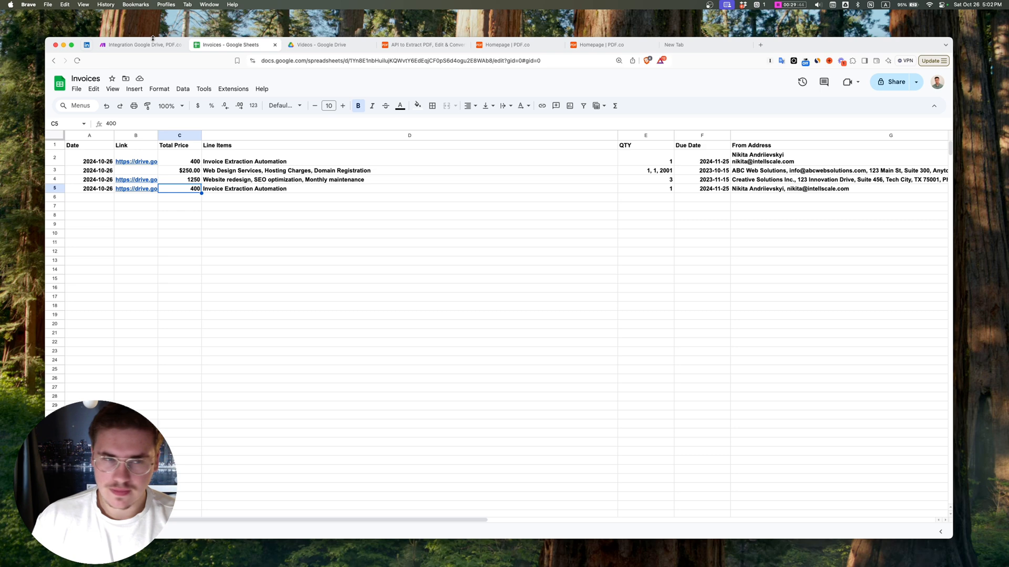
# Step: Return to Make, open and close the OpenAI module settings, and save the scenario
pyautogui.click(131, 45)
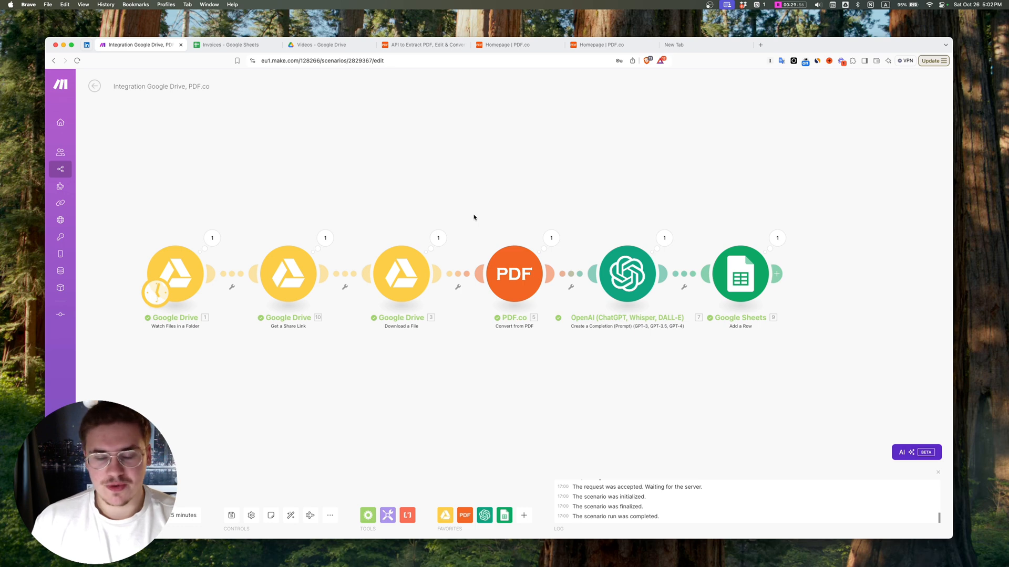
pyautogui.click(610, 266)
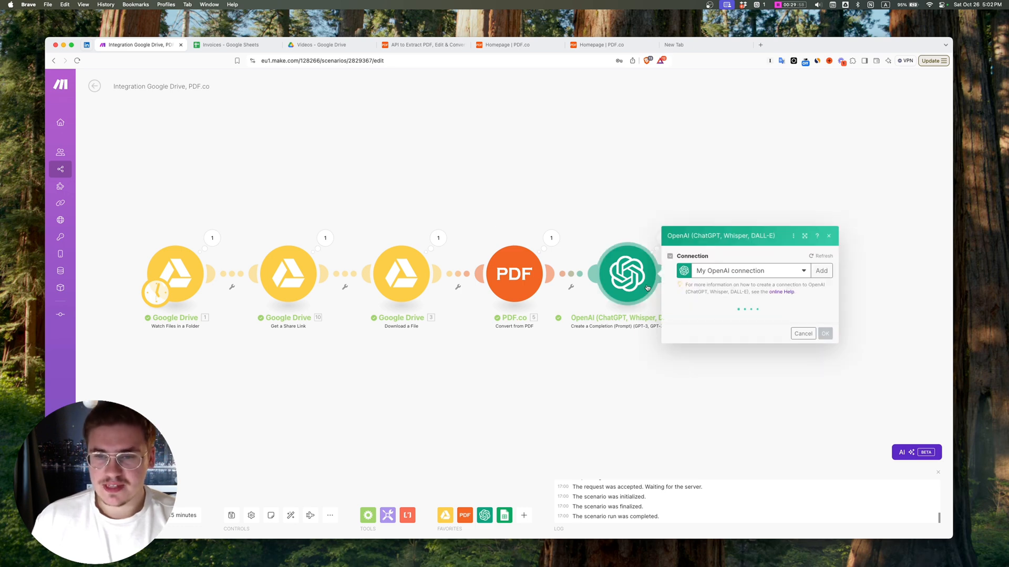
pyautogui.click(609, 223)
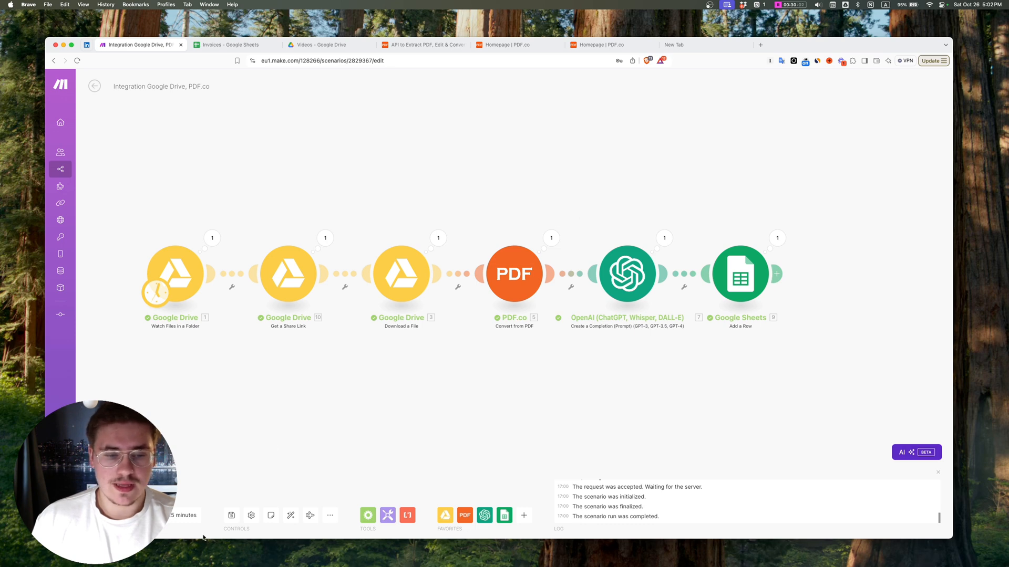
pyautogui.click(224, 516)
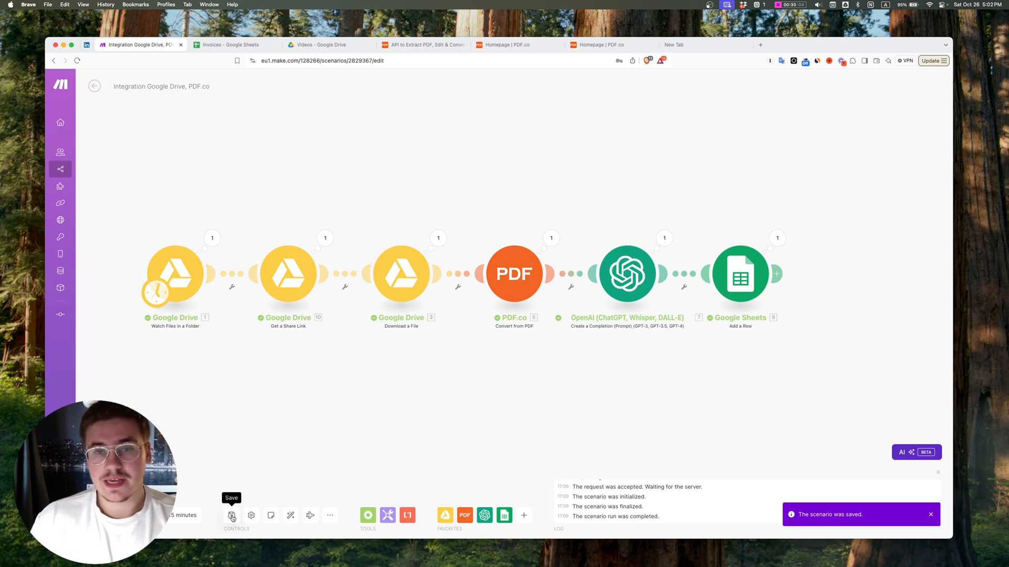